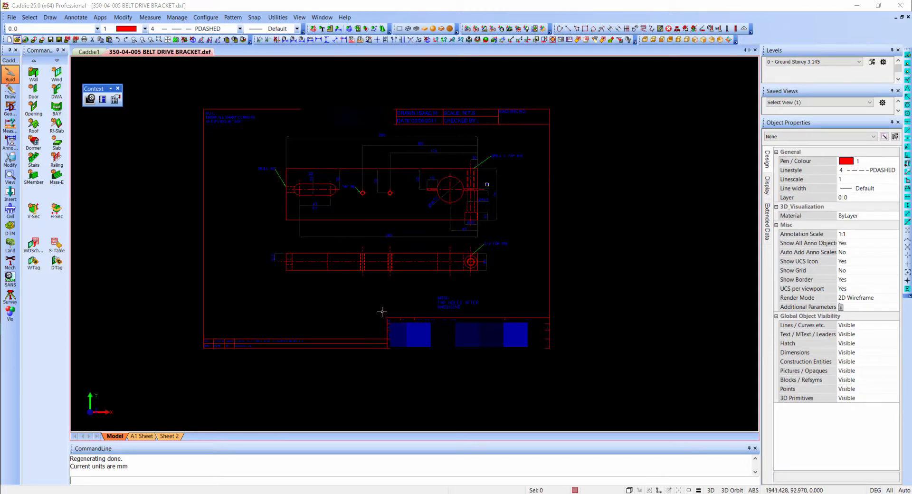
Copy both bracket views with their dimensions to the clipboard, using a handle point in the middle of the front view.
click(232, 291)
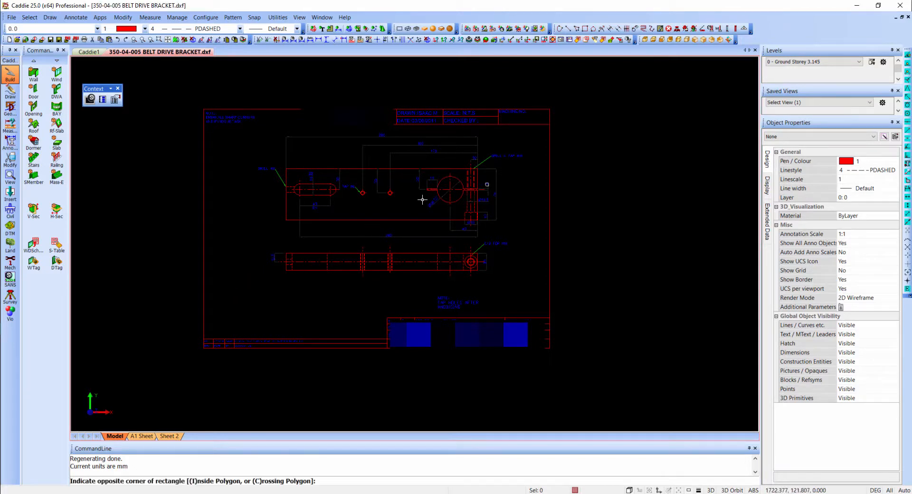
click(527, 134)
right_click(438, 180)
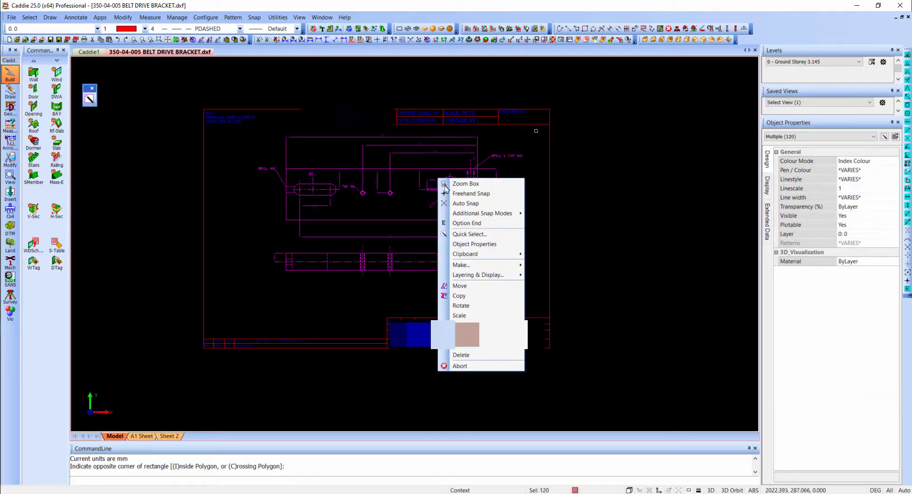
mouse_move(485, 254)
click(548, 264)
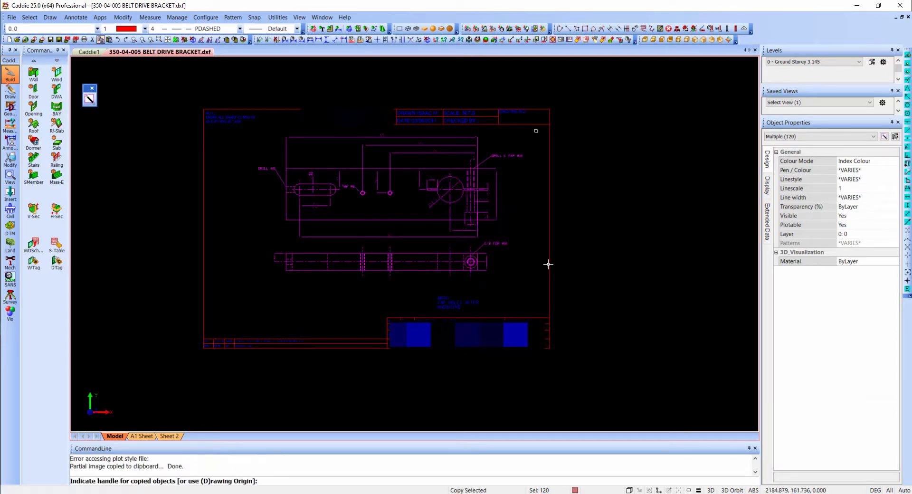
click(384, 217)
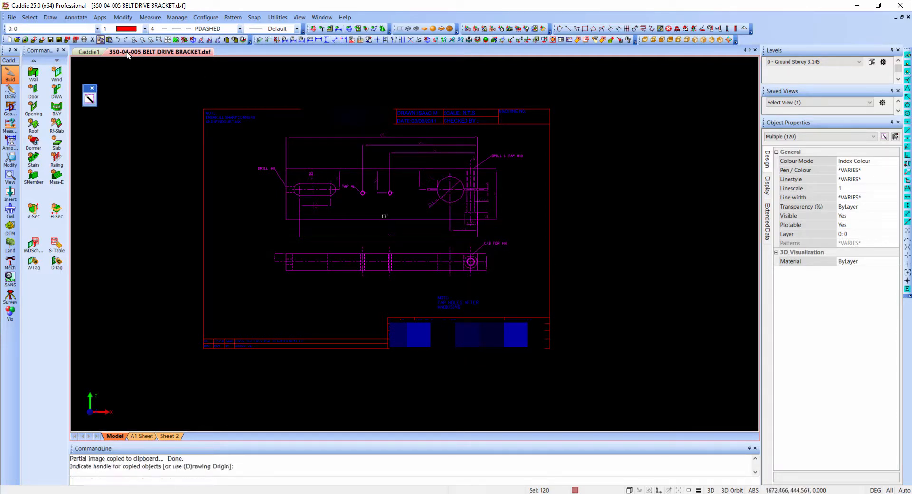
Paste the copied bracket views into the Caddie1 drawing at about 930, 625.
click(88, 52)
scroll(342, 234, down, 5)
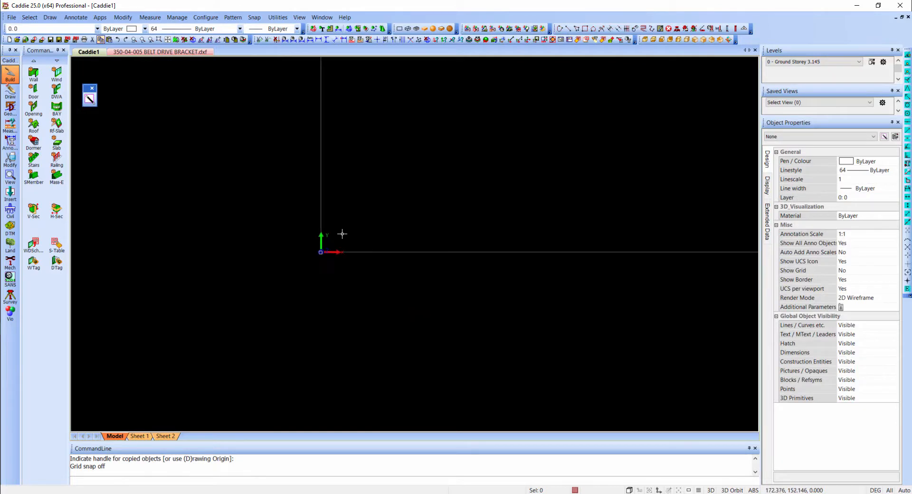
key(ctrl+v)
scroll(333, 266, down, 5)
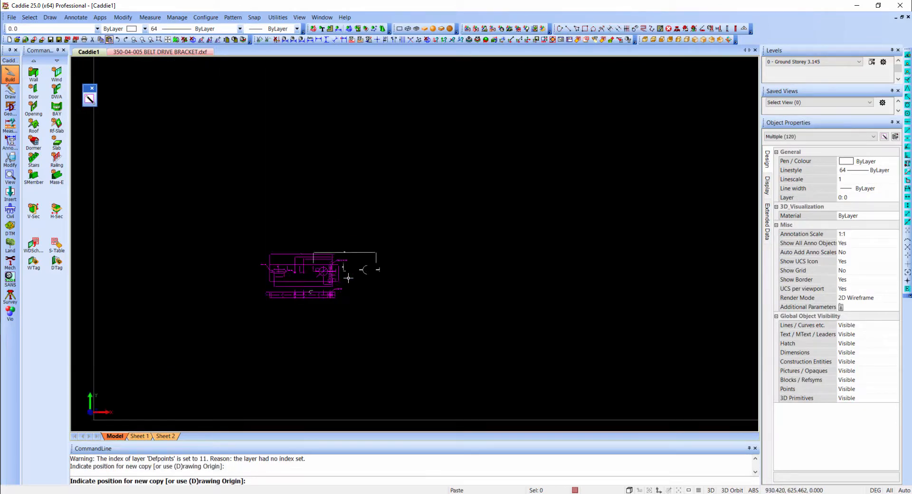
click(348, 278)
key(Escape)
scroll(306, 259, up, 6)
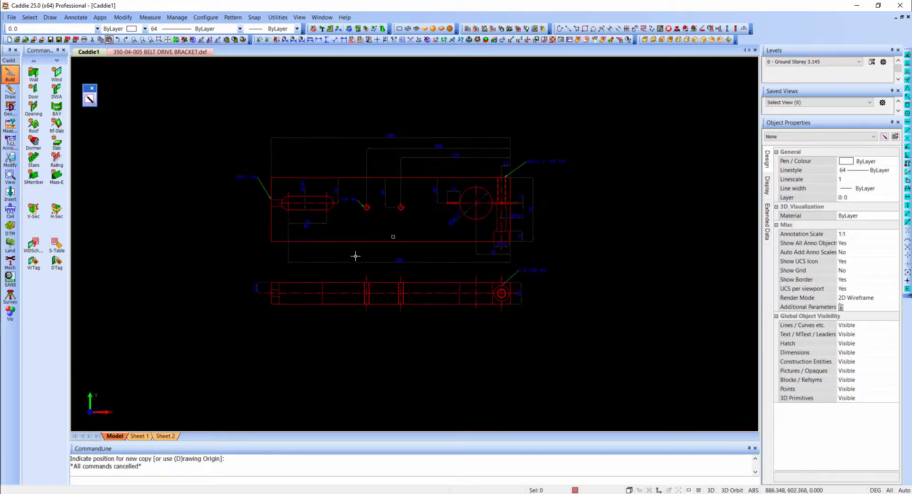
scroll(356, 256, up, 2)
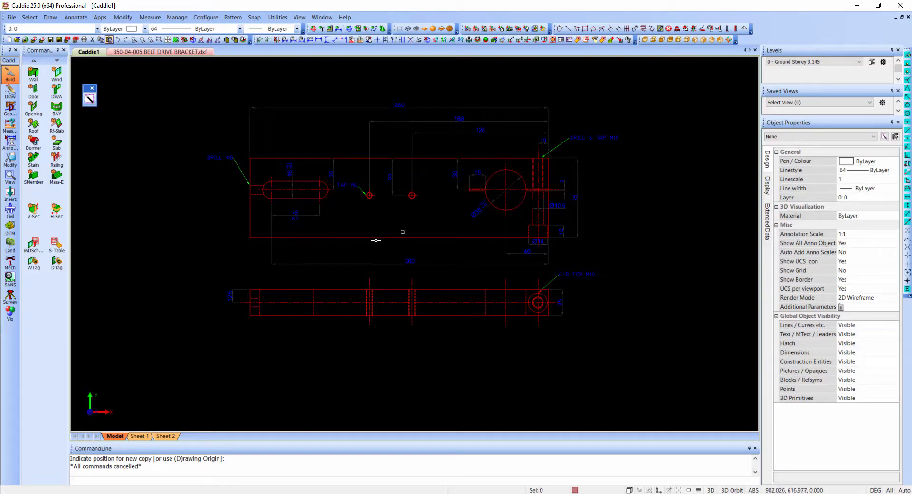
Save the drawing as C350-04-005 Rev1.dwg in the 30 Jun 2020 folder.
click(59, 39)
click(302, 160)
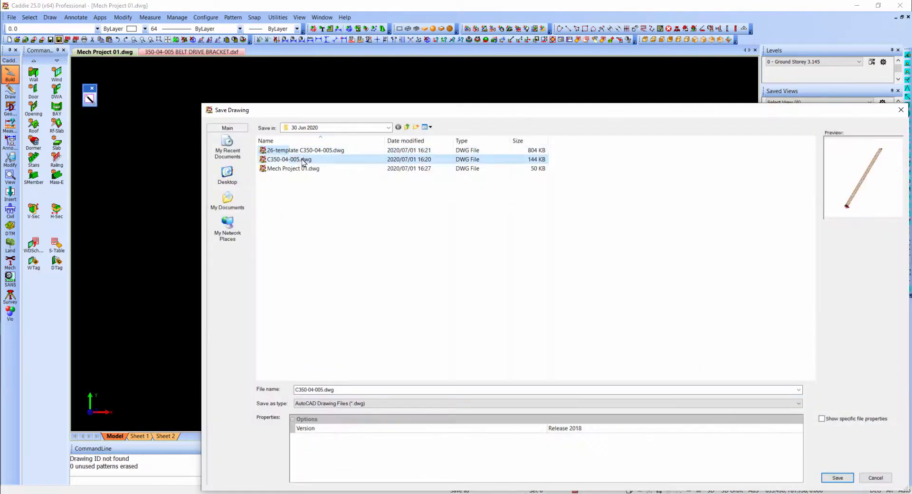
click(336, 390)
click(322, 390)
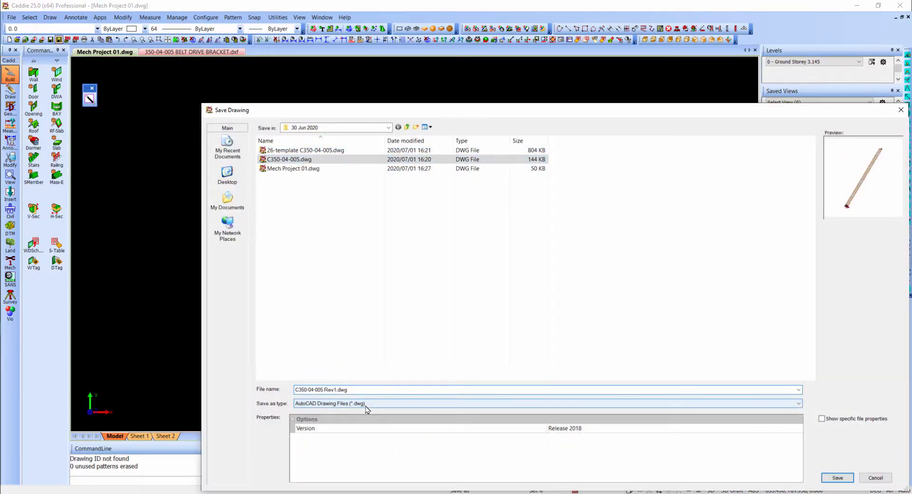
key(Return)
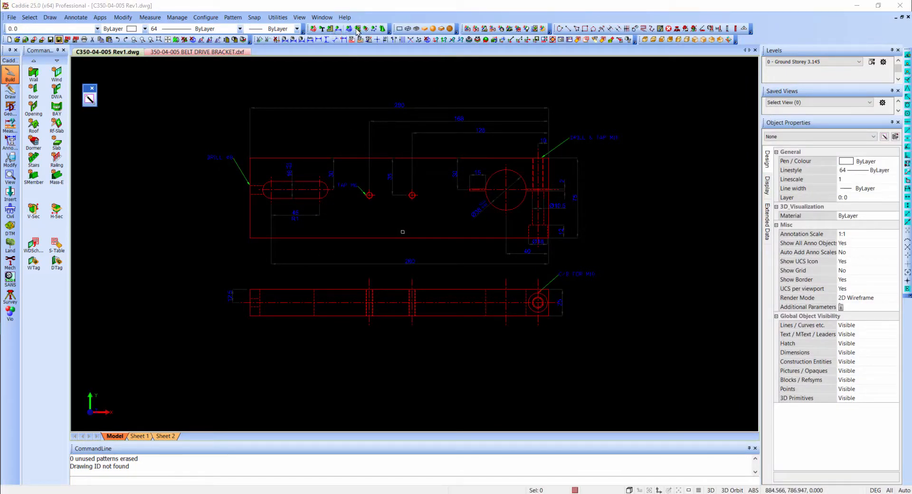
Hide the dimensions and examine the four outline lines of the bracket's front view.
click(339, 30)
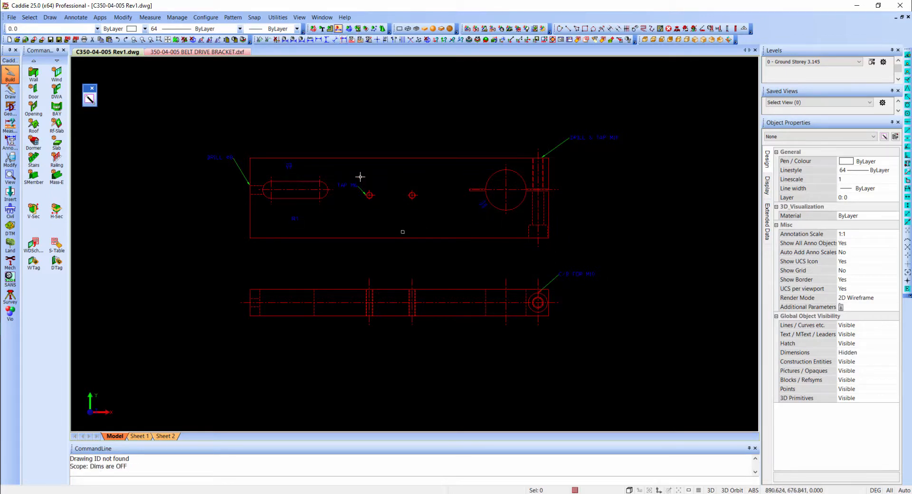
click(352, 158)
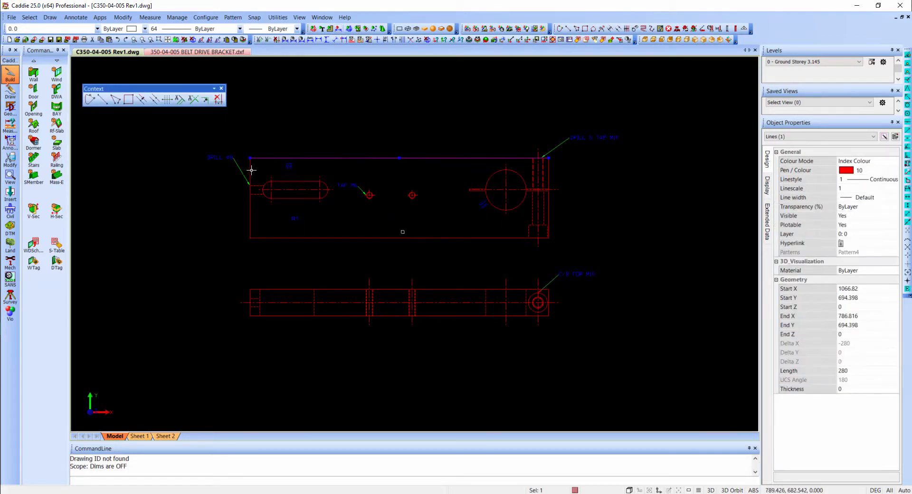
click(250, 172)
click(277, 240)
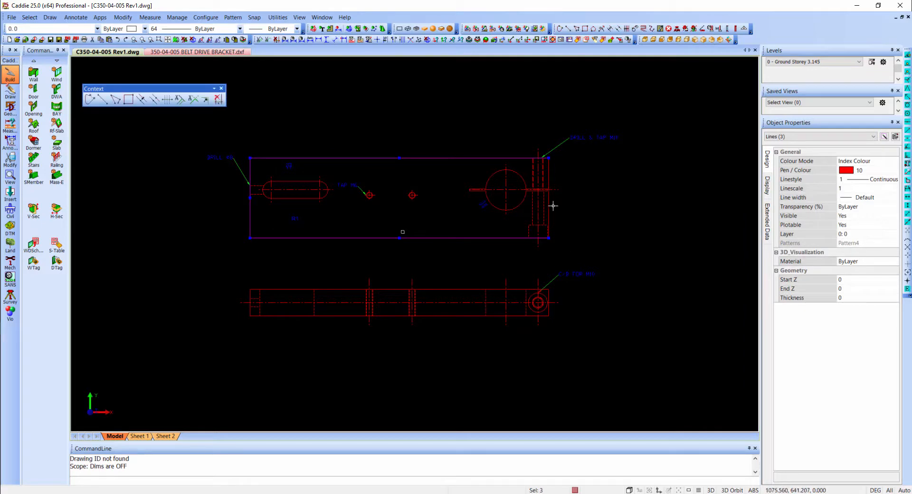
click(550, 204)
key(Escape)
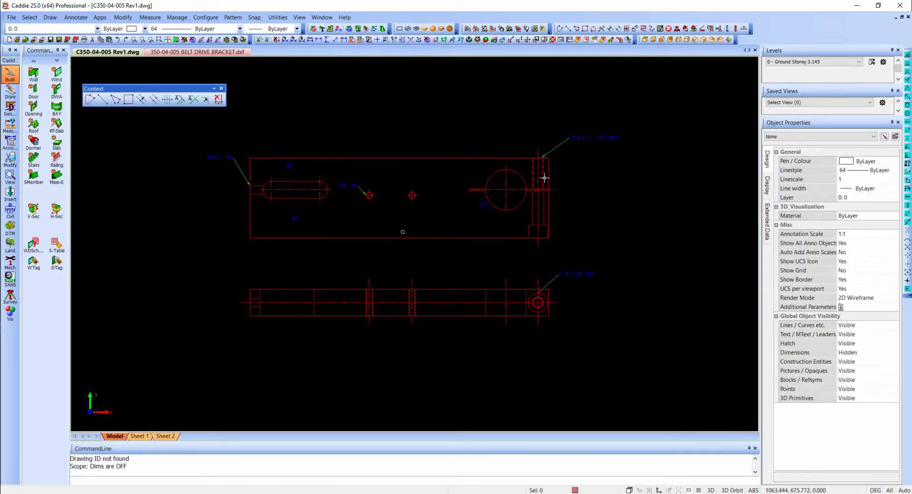
scroll(544, 179, up, 2)
middle_drag(506, 205, 583, 197)
middle_drag(487, 175, 507, 196)
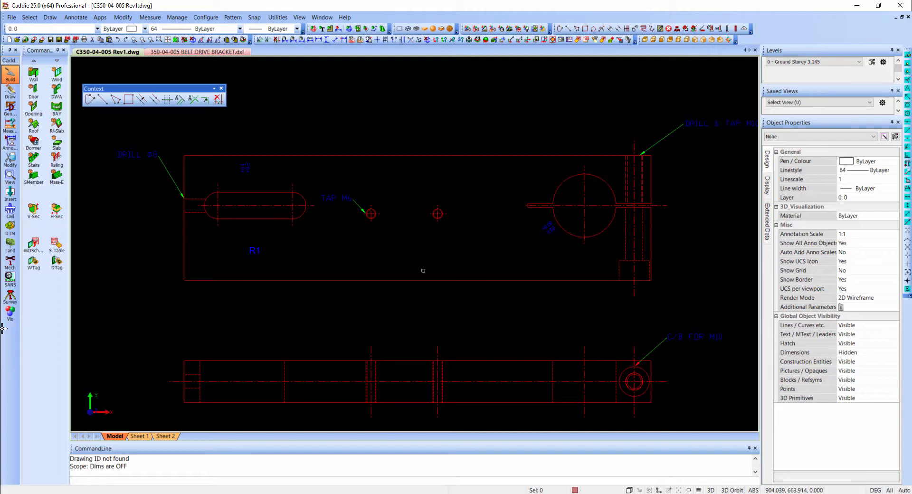
Make layer 1 General-Working and scratch area the current layer.
click(128, 99)
click(97, 28)
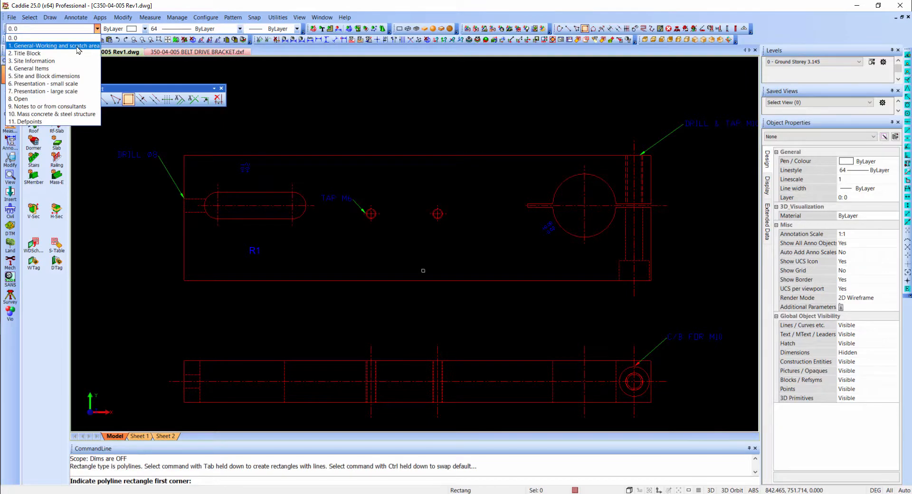
click(78, 47)
Measure the front view's height along the Y axis and show the dimensions again.
click(444, 40)
click(184, 281)
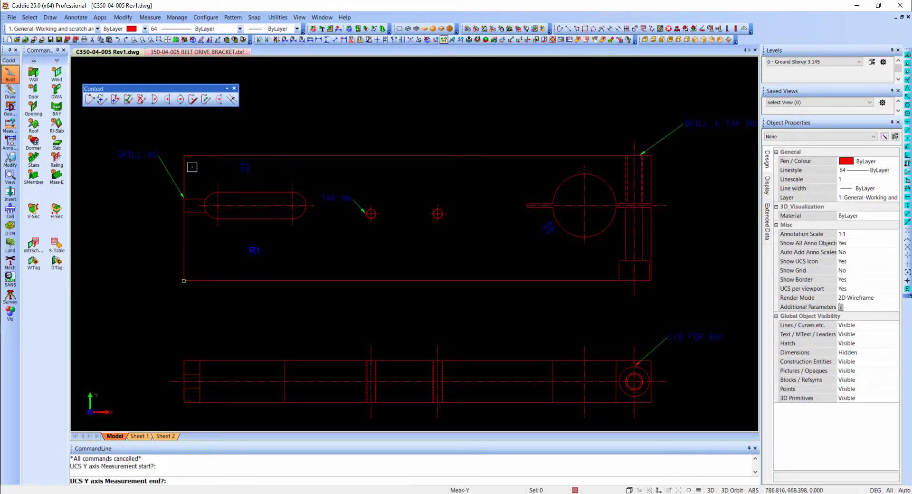
click(184, 156)
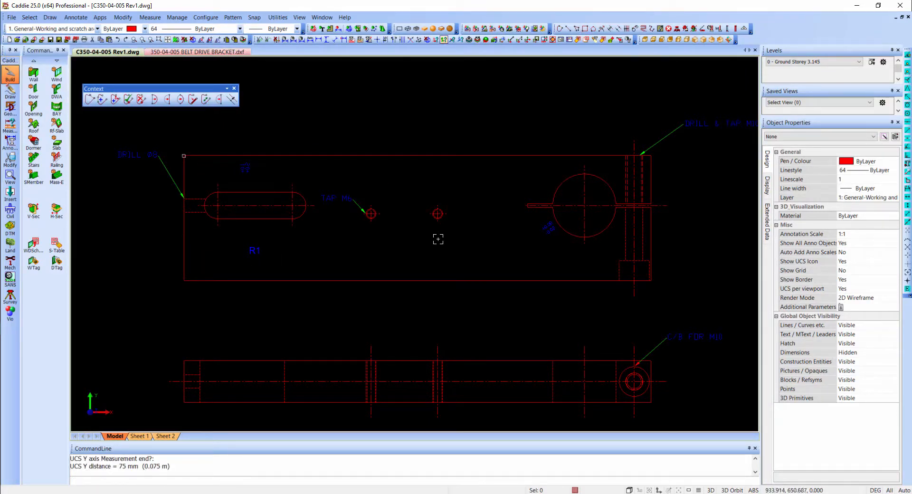
click(337, 29)
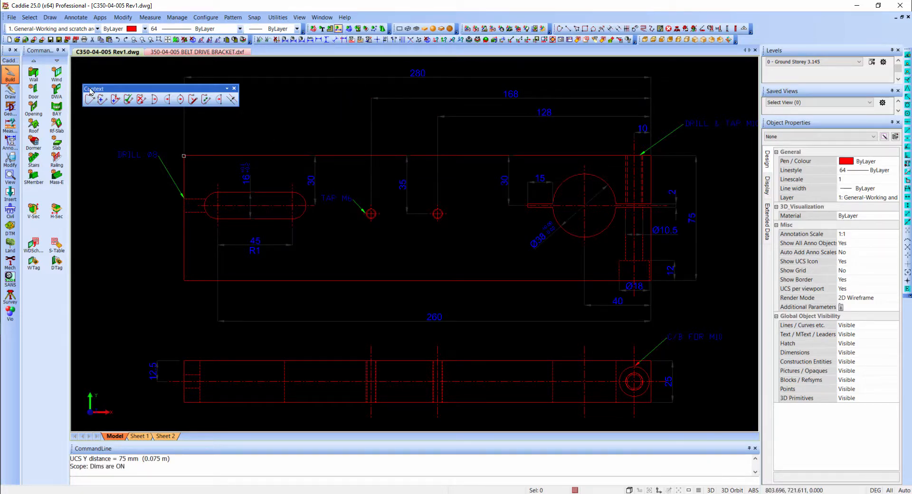
Set up a Standard straight wall with a height of 25 and a variable width of 75, left origin.
click(33, 73)
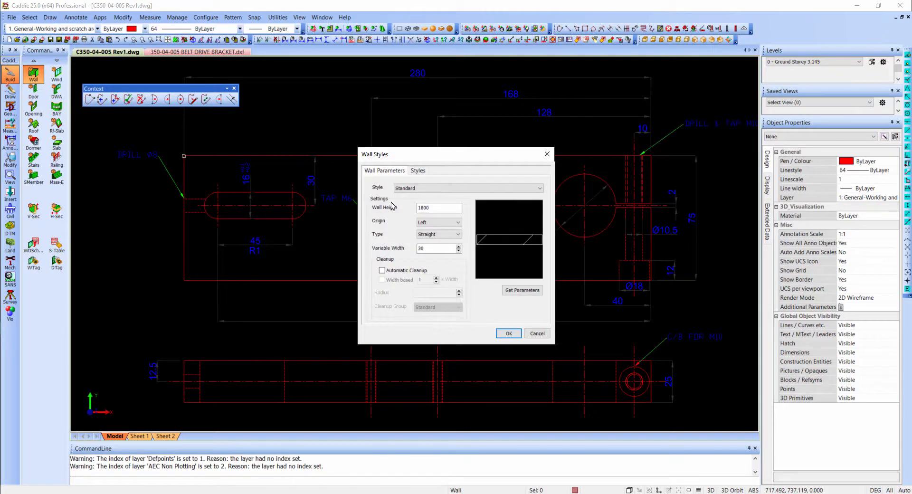
double_click(452, 208)
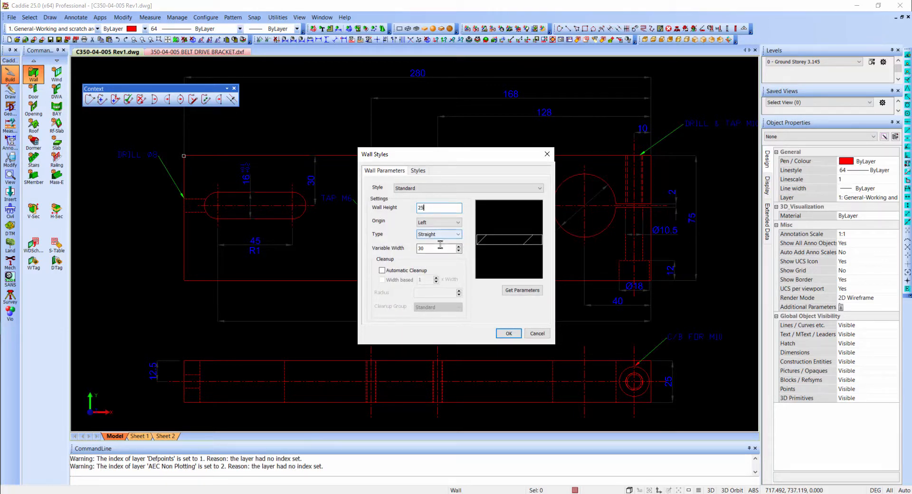
double_click(425, 248)
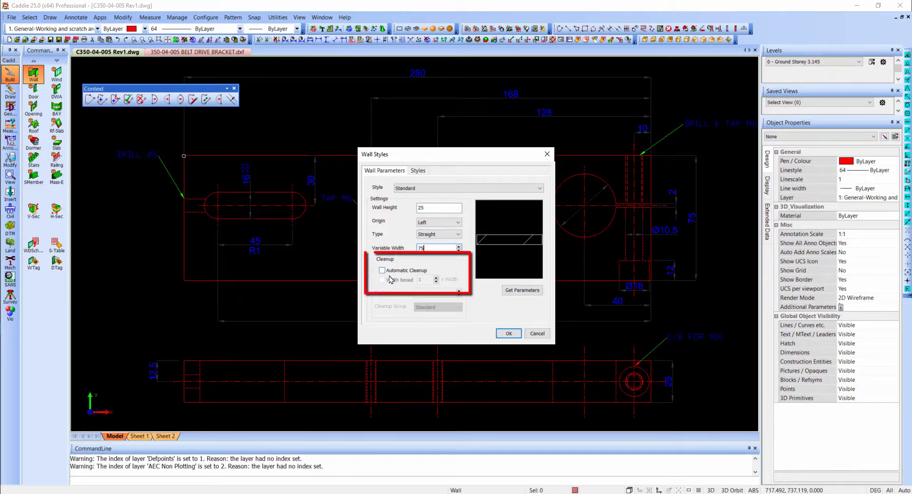
click(504, 333)
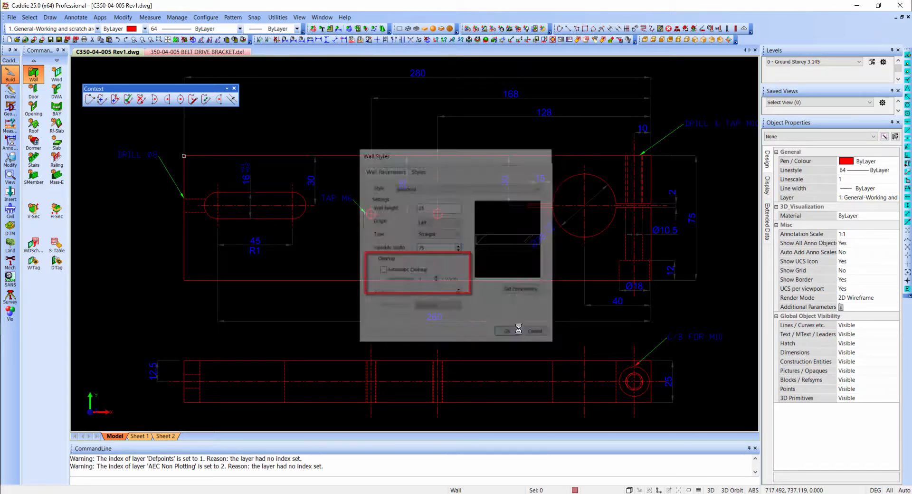
Draw the wall along the front view's bottom edge, from its lower right corner to its lower left corner.
scroll(656, 283, up, 1)
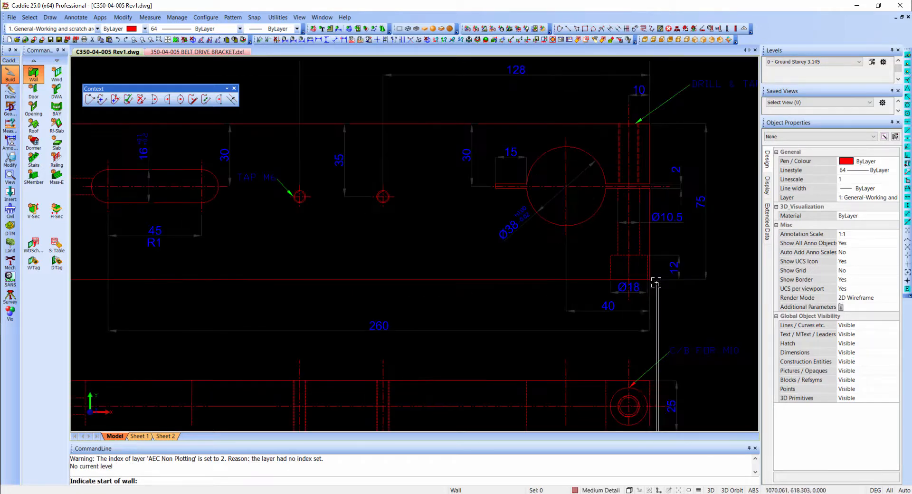
click(649, 280)
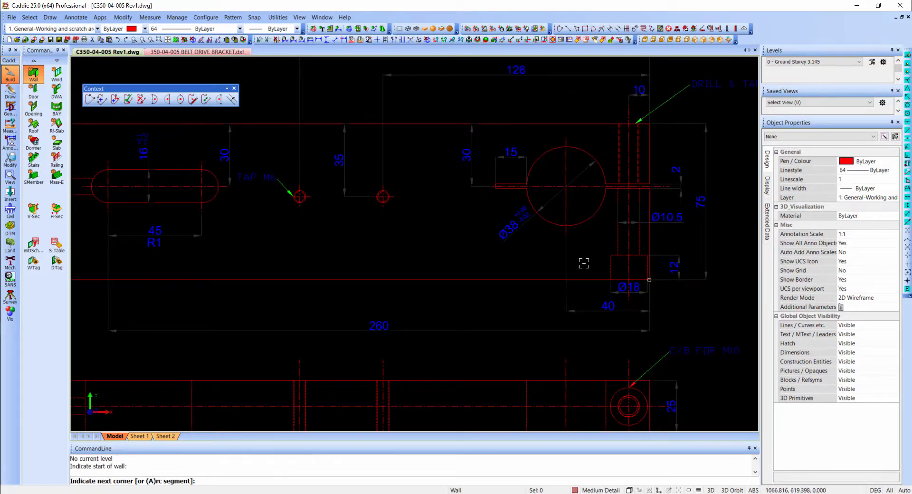
middle_drag(227, 276, 387, 273)
click(227, 278)
scroll(288, 251, down, 3)
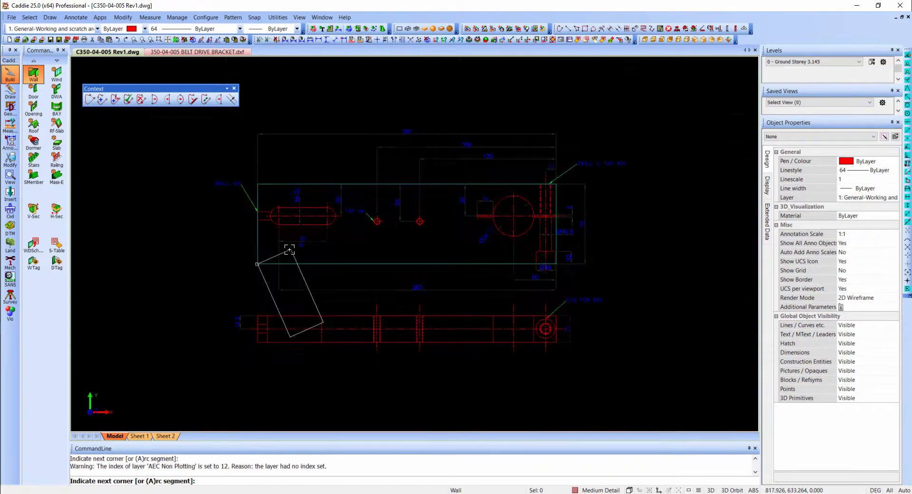
key(Escape)
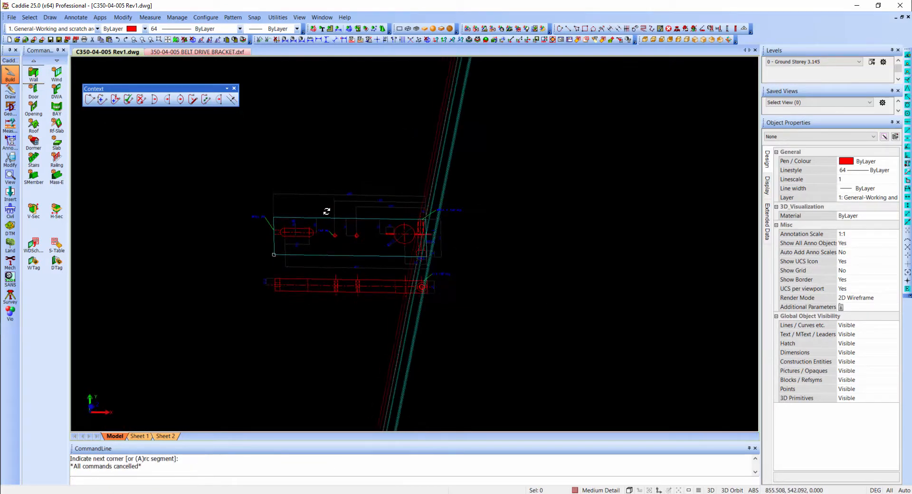
Shade the wall block in a tilted 3D view and hide the dimensions to check it against the bracket outline.
scroll(342, 214, up, 2)
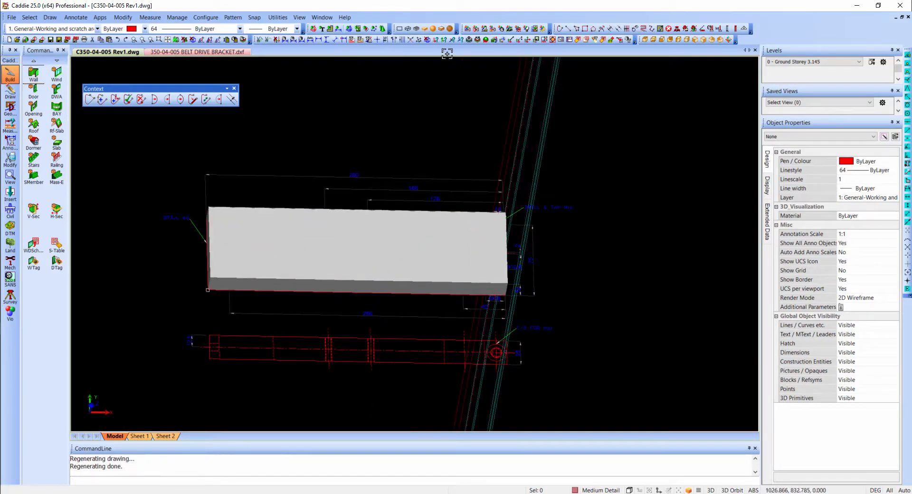
click(427, 40)
mouse_move(373, 232)
shift+middle_down()
mouse_move(341, 208)
mouse_move(332, 134)
mouse_move(495, 143)
mouse_move(350, 156)
mouse_move(285, 177)
shift+middle_up()
click(338, 29)
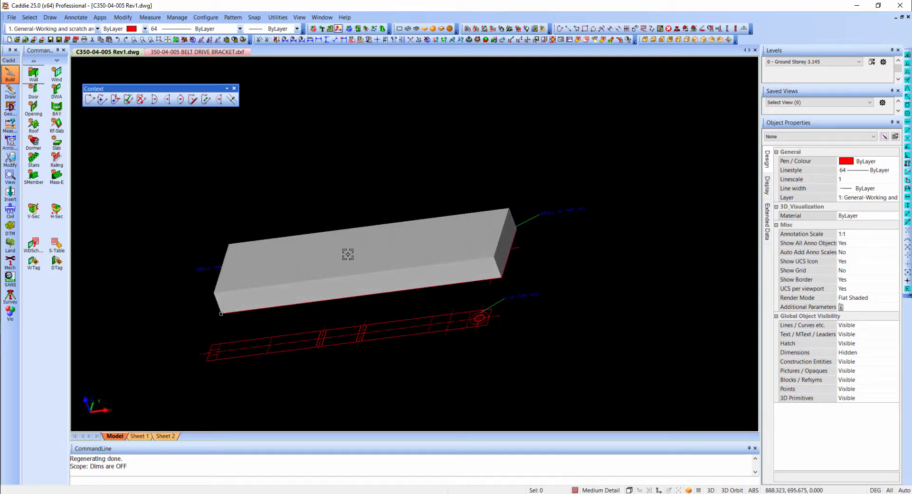
click(361, 268)
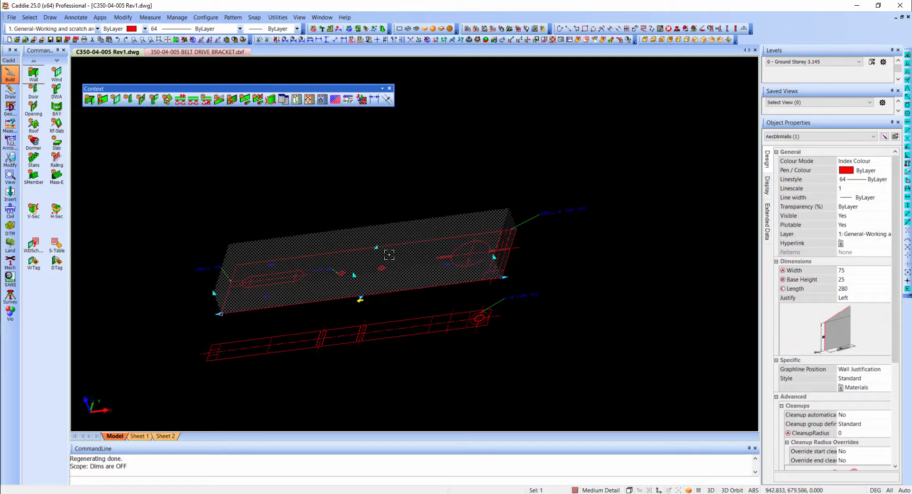
shift+middle_drag(402, 250, 413, 256)
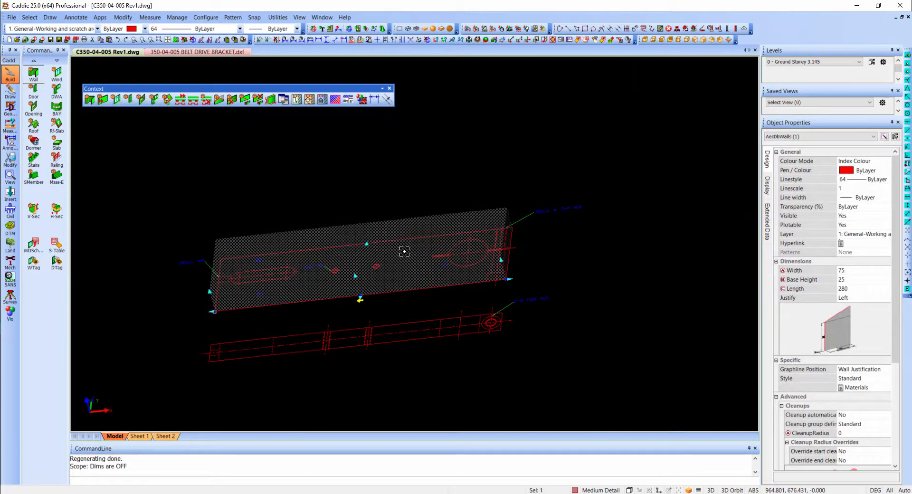
Switch the display of the wall block and bracket views from shaded to wireframe.
click(409, 29)
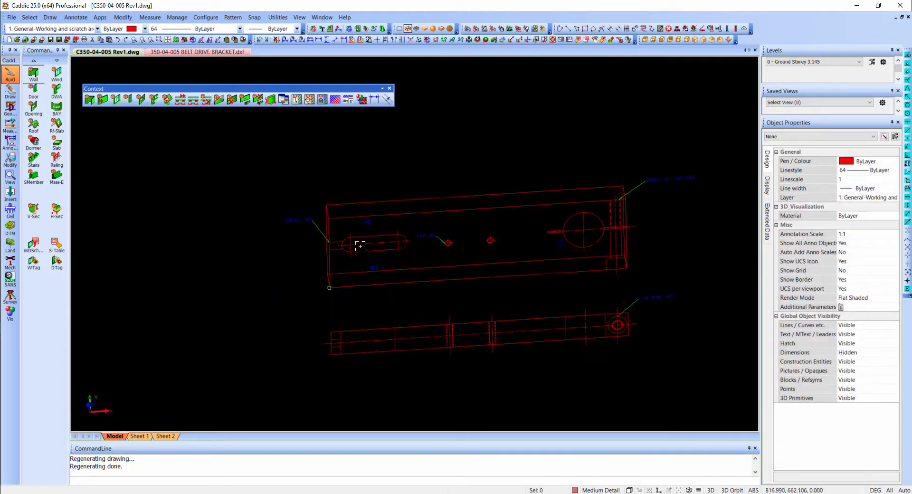
scroll(373, 252, up, 2)
click(393, 251)
scroll(460, 246, up, 2)
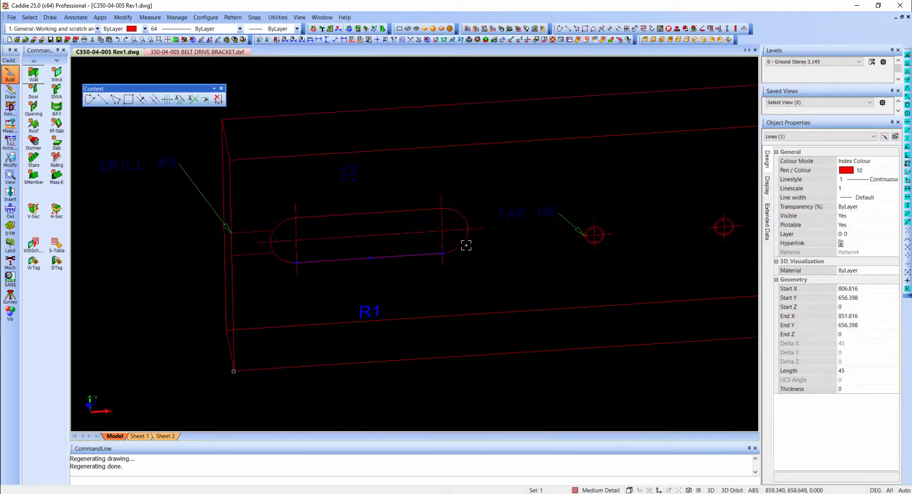
click(458, 210)
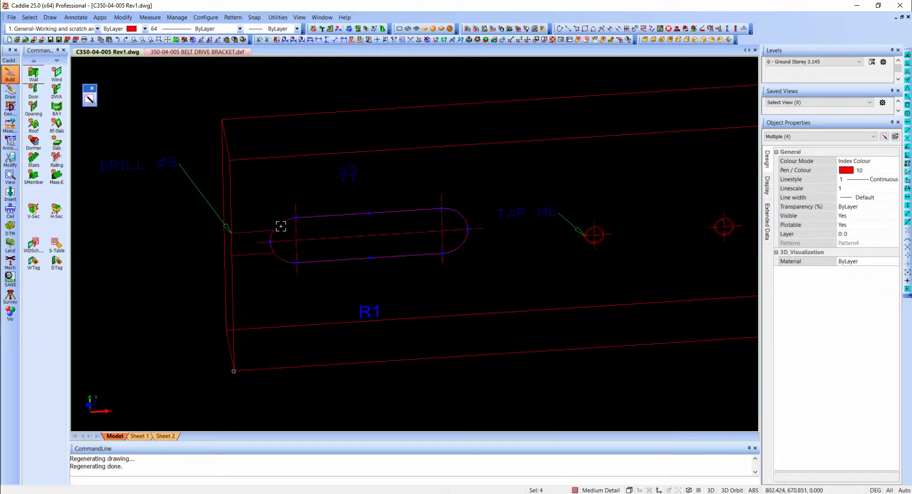
key(Escape)
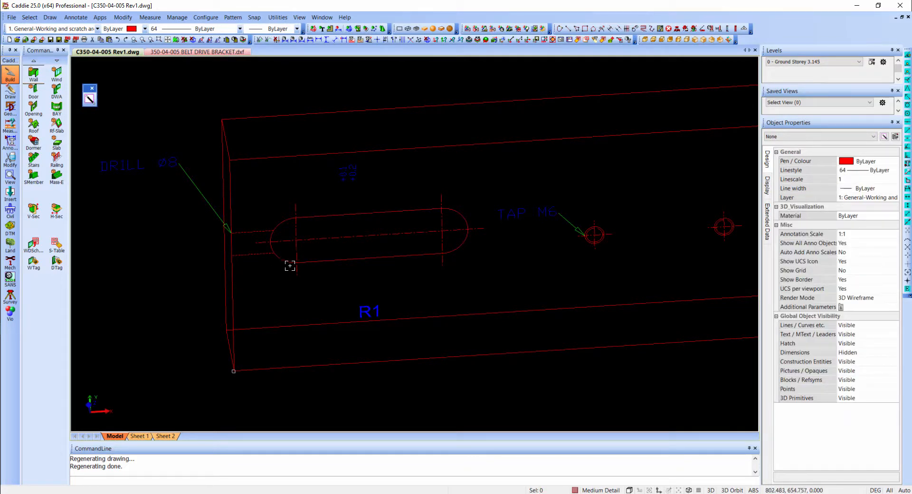
Join the slot outline's two lines and two arcs into a single polyline with Closed set to Yes.
click(317, 259)
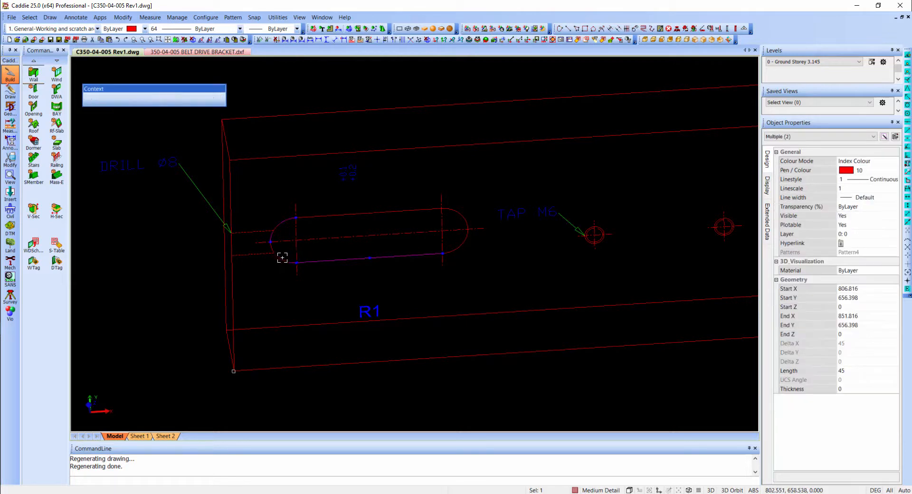
click(281, 257)
click(457, 212)
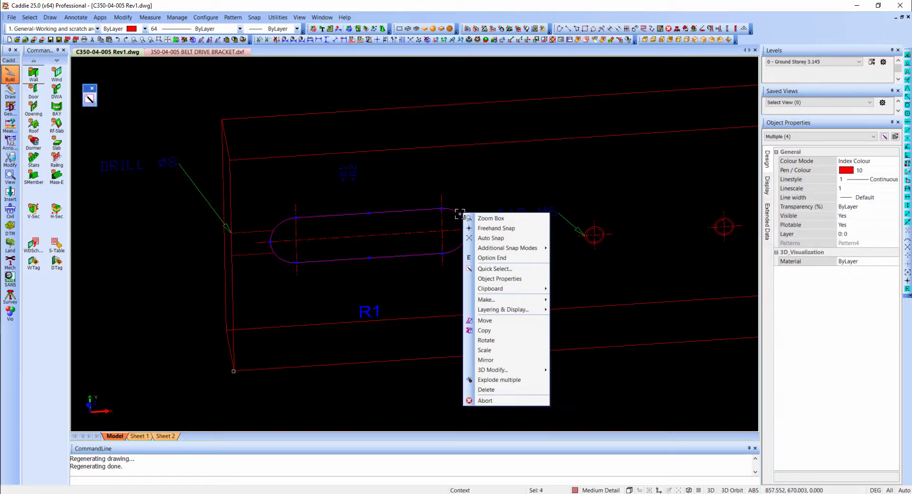
right_click(463, 213)
mouse_move(489, 299)
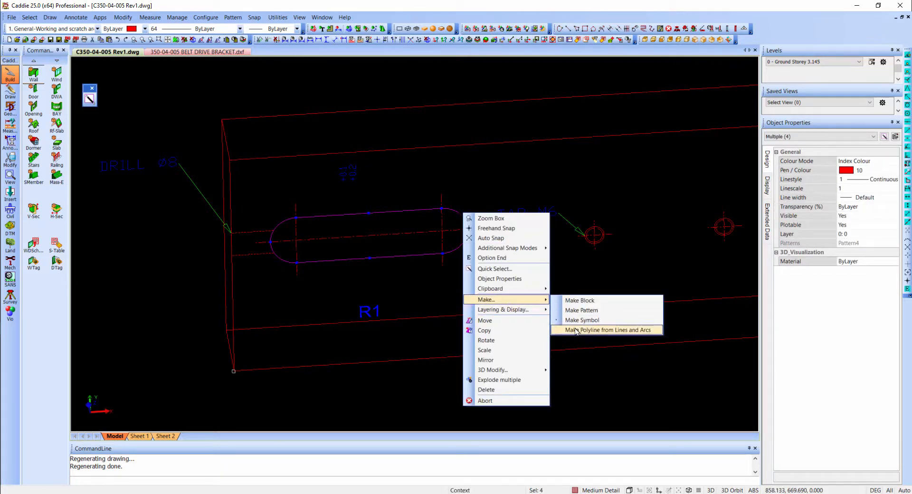
click(576, 330)
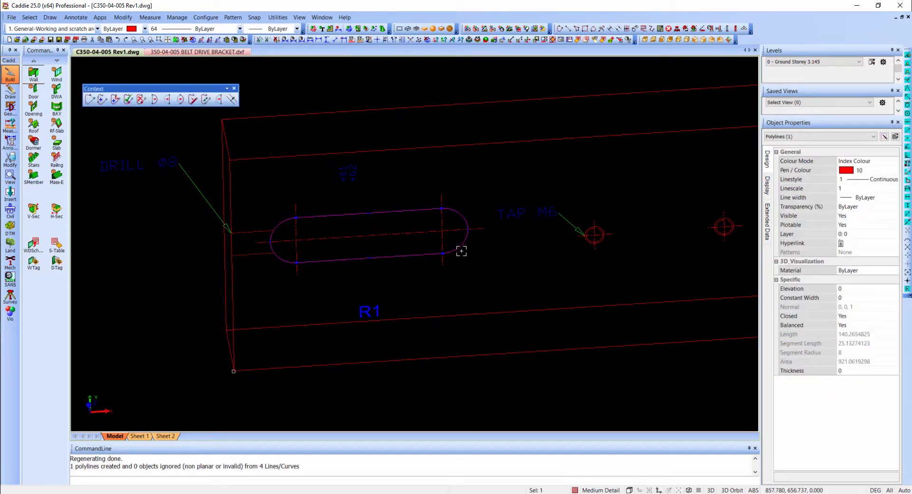
click(855, 320)
click(849, 326)
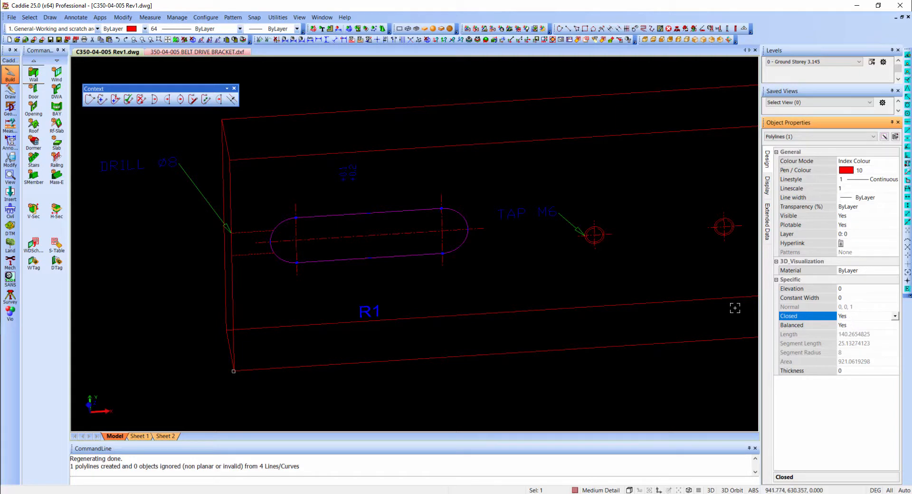
Join the arcs of the large clamp hole and the lines of the narrow slits on both sides of it into one polyline.
middle_drag(344, 252, 288, 259)
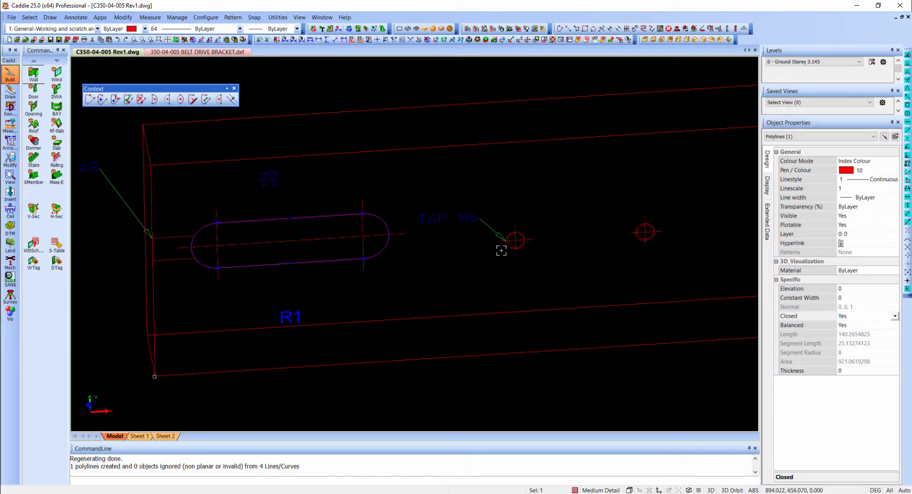
scroll(287, 257, down, 2)
middle_drag(462, 253, 362, 259)
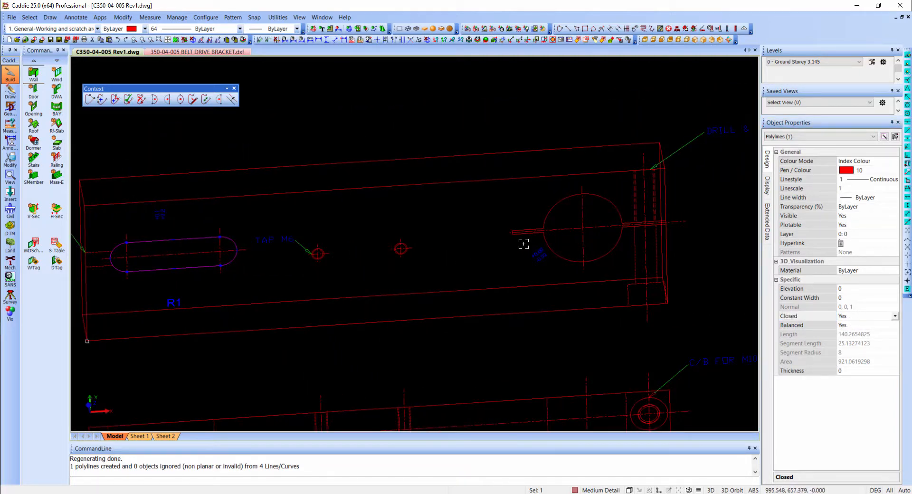
click(542, 244)
scroll(546, 244, up, 2)
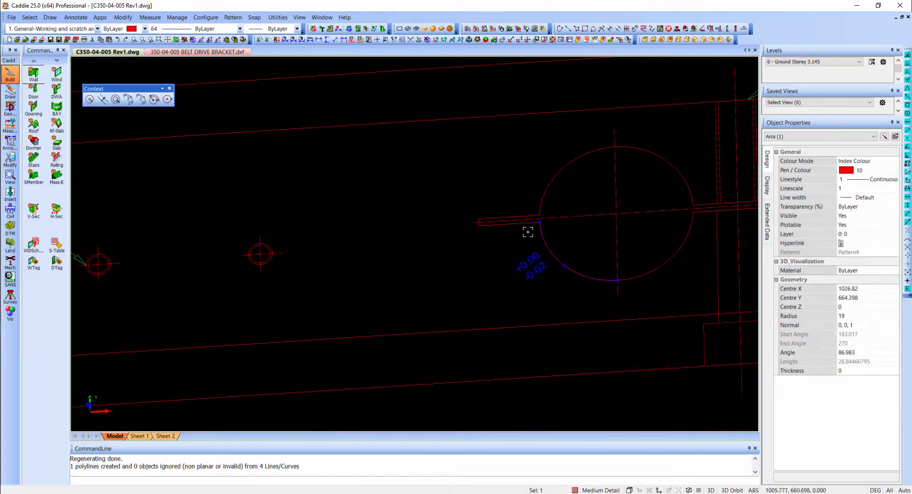
click(492, 222)
scroll(472, 222, up, 4)
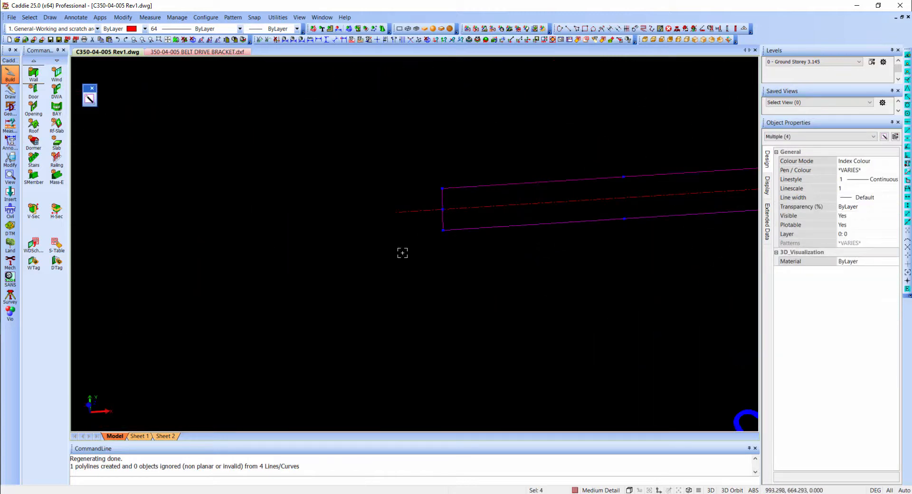
scroll(402, 253, down, 3)
click(597, 159)
scroll(518, 190, down, 4)
scroll(507, 181, up, 2)
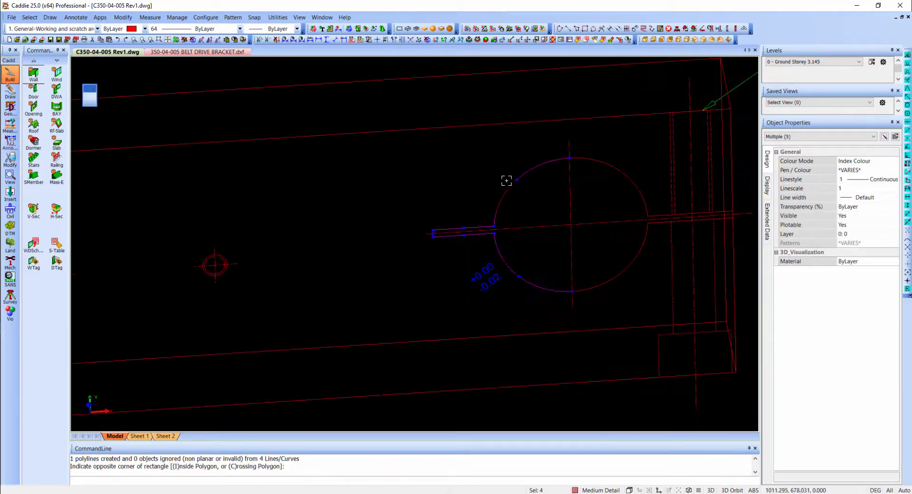
click(658, 215)
scroll(656, 209, down, 1)
scroll(684, 209, up, 5)
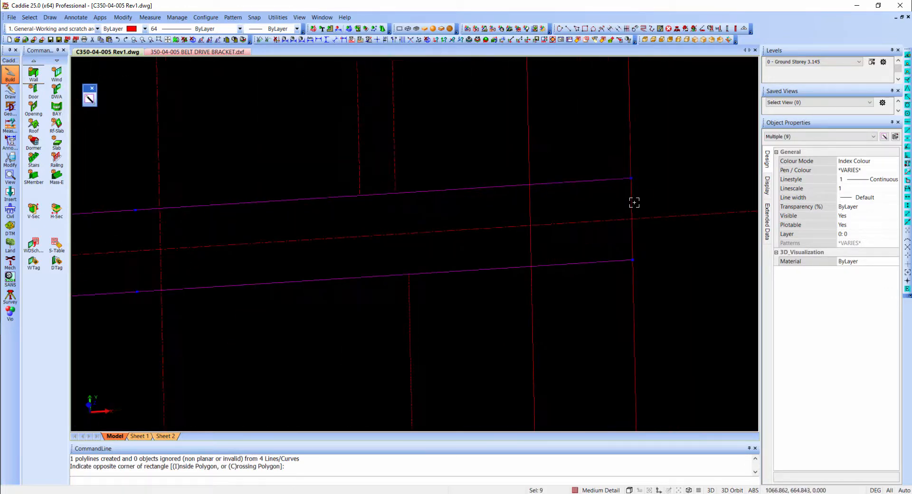
click(634, 203)
click(636, 200)
scroll(639, 223, down, 4)
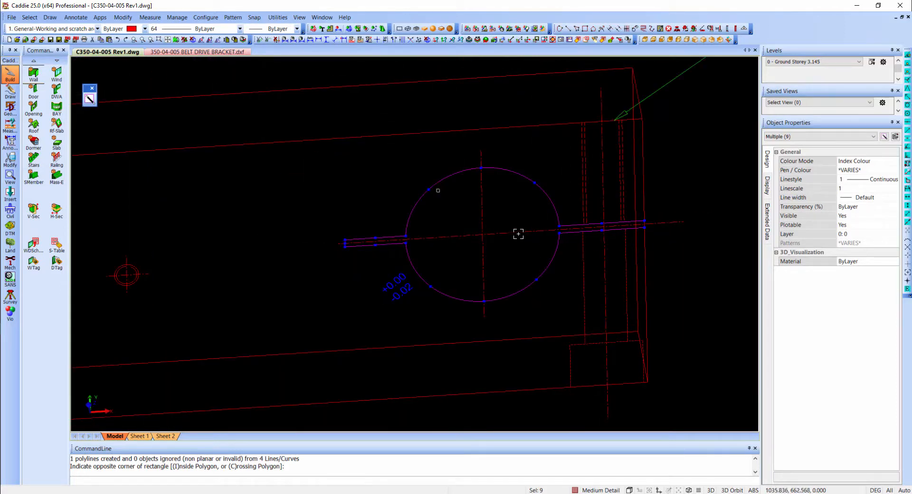
right_click(518, 234)
mouse_move(585, 321)
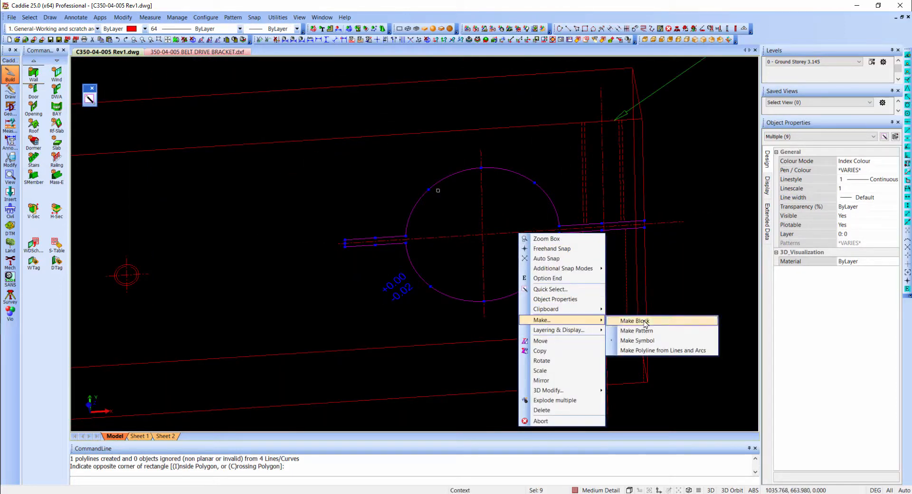
click(646, 351)
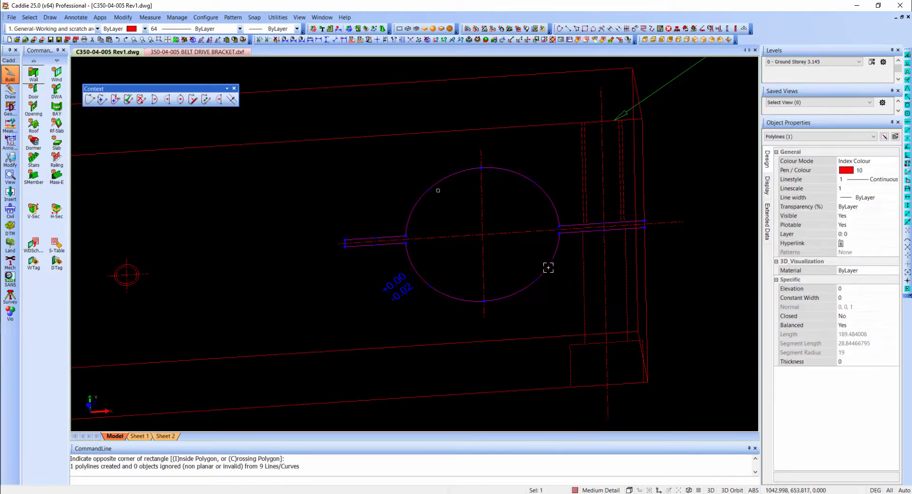
Set the clamp hole and slit polyline's Closed property to Yes and deselect it.
click(856, 317)
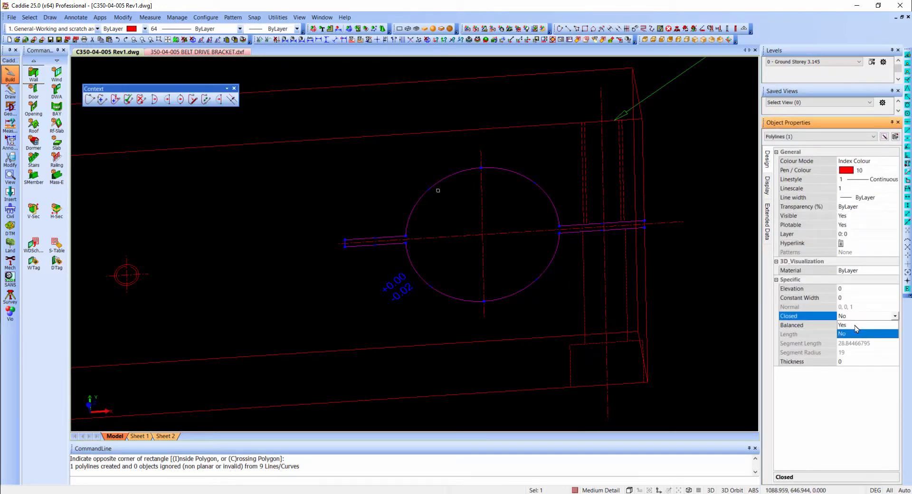
click(854, 325)
scroll(618, 256, up, 3)
scroll(619, 248, down, 5)
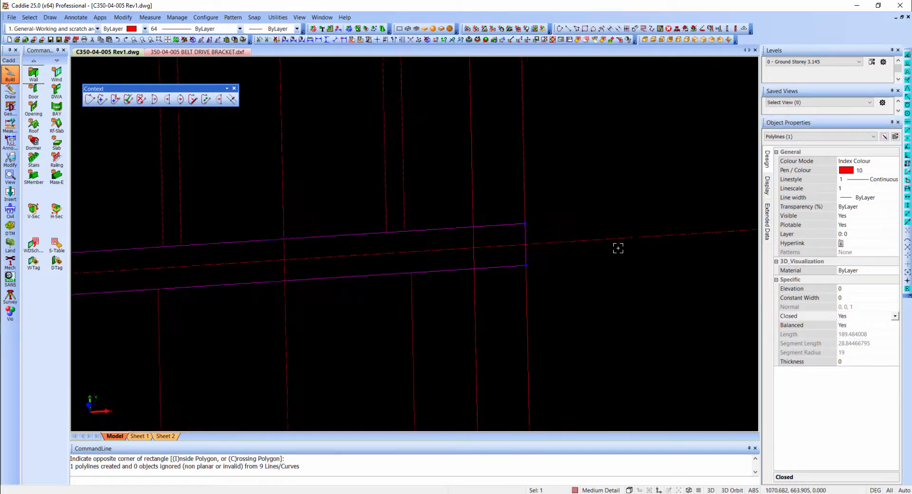
key(Escape)
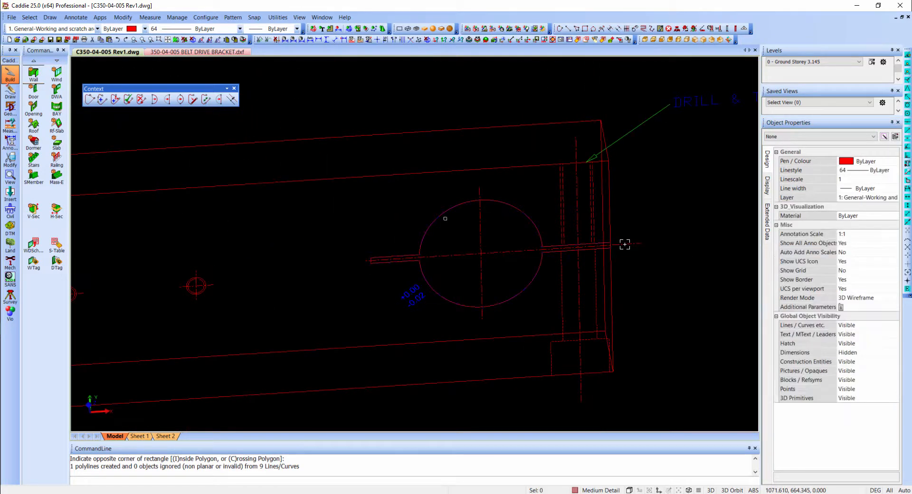
Set up a Standard cylinder mass element with height 50 and radius 3 for the M6 tapped hole next to the slot.
scroll(625, 244, down, 3)
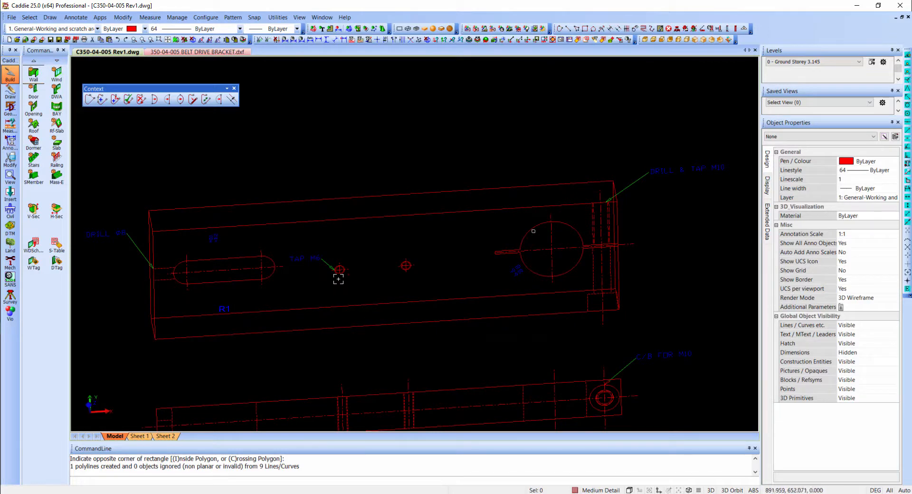
scroll(339, 275, up, 5)
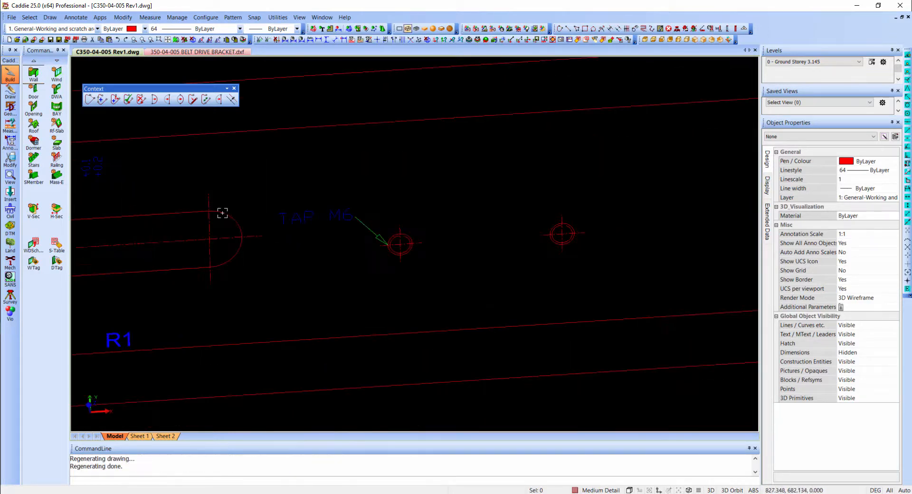
click(388, 255)
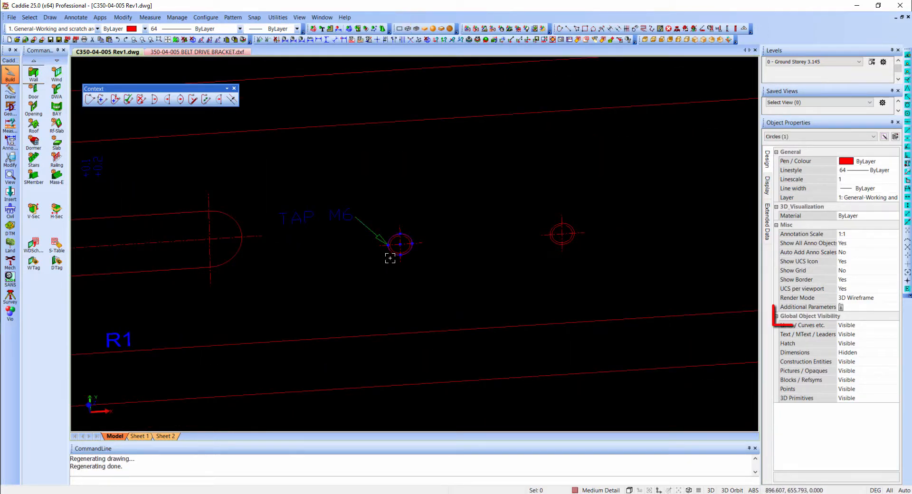
click(62, 182)
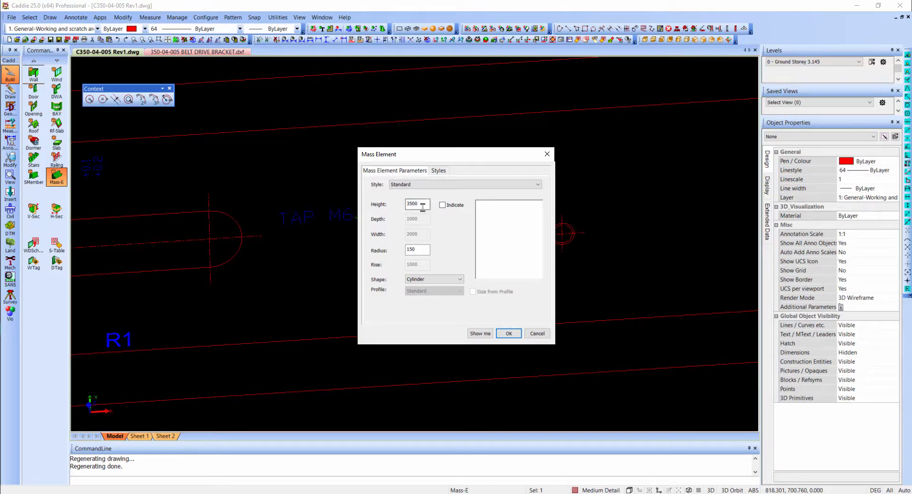
drag(425, 205, 380, 207)
drag(420, 249, 363, 255)
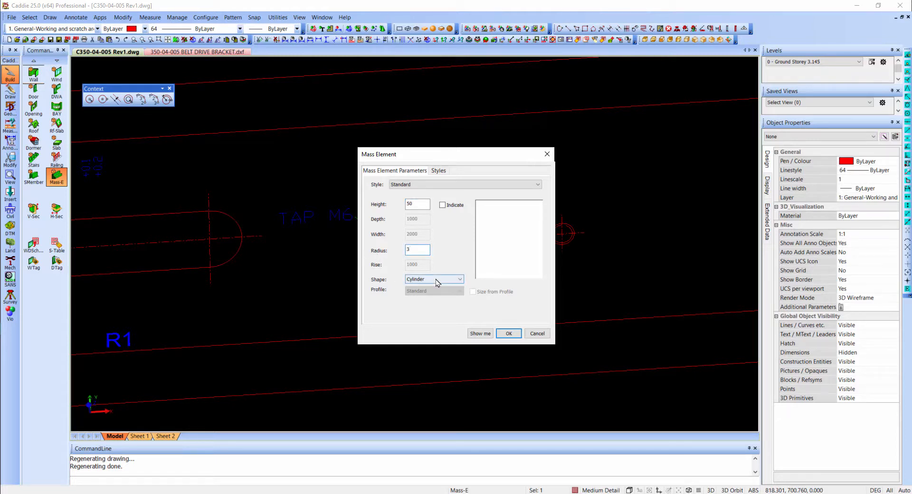
click(508, 333)
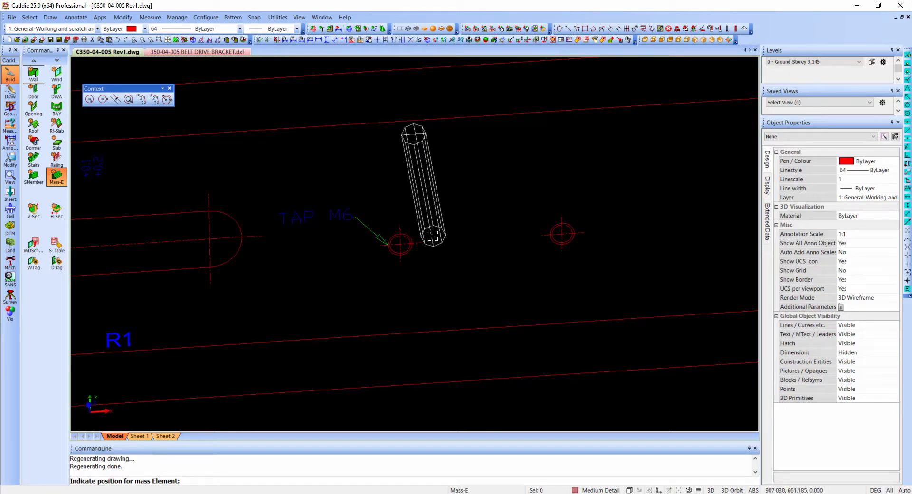
Place the cylinder exactly on the centre of the M6 tapped hole nearest the slot.
right_click(432, 236)
click(452, 256)
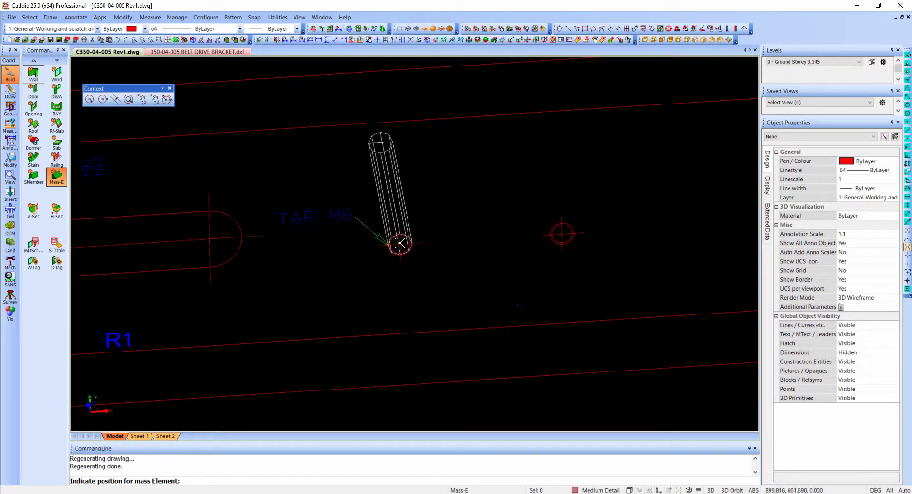
click(403, 243)
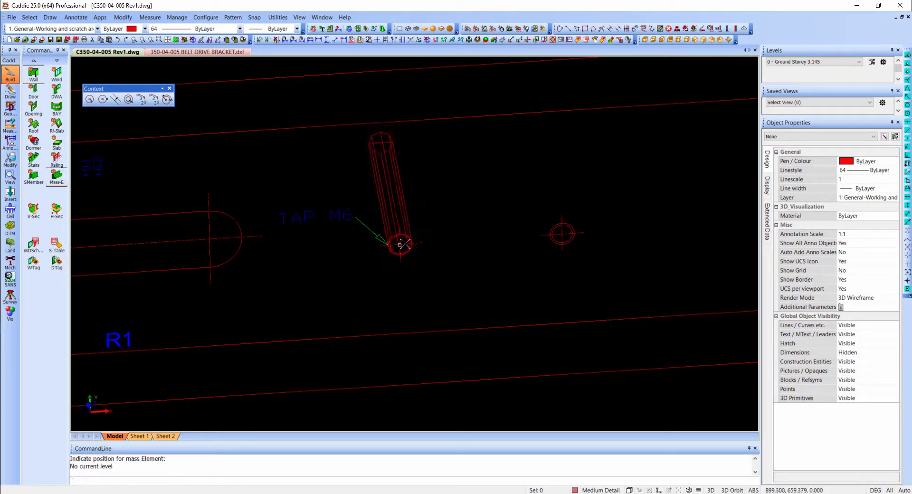
Inspect the cylinder's shape in a shaded view, and delete the cylinder back in wireframe.
click(424, 29)
click(442, 29)
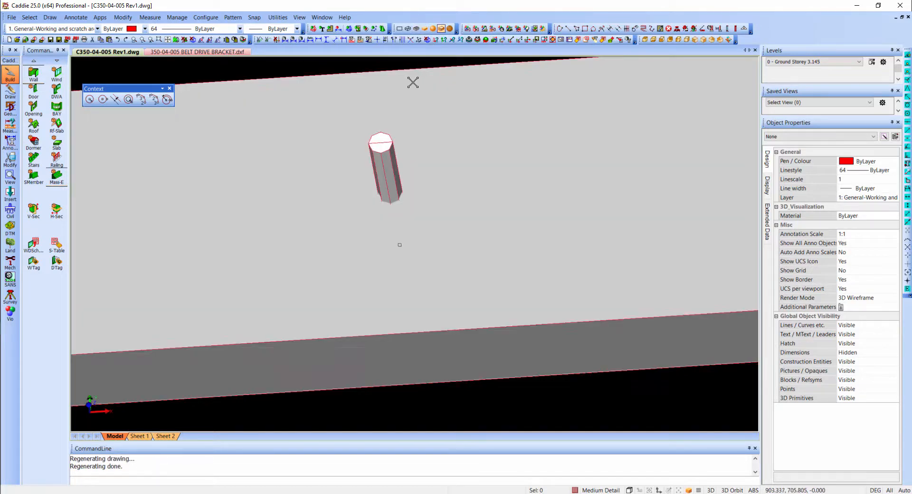
scroll(379, 147, up, 3)
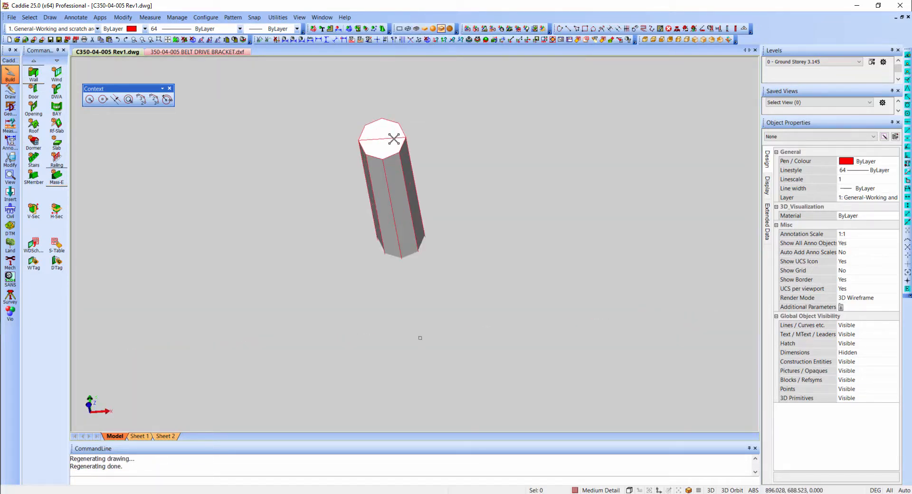
click(407, 29)
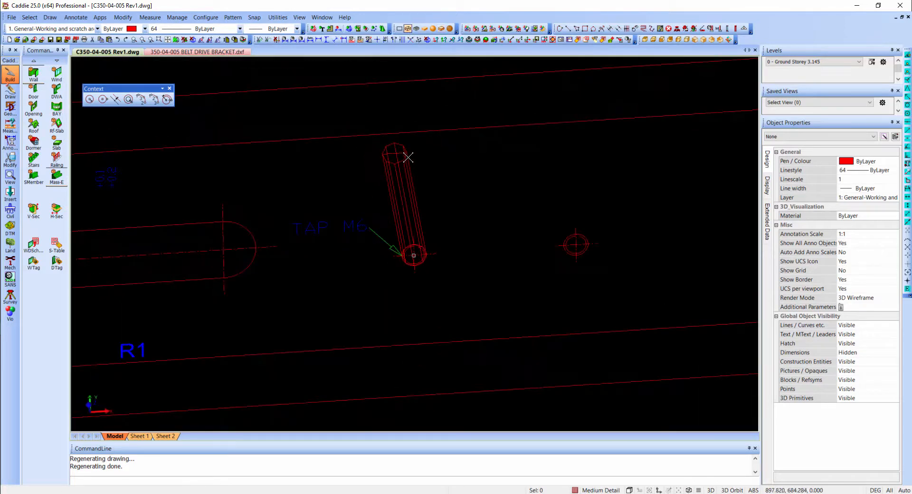
click(413, 165)
key(Delete)
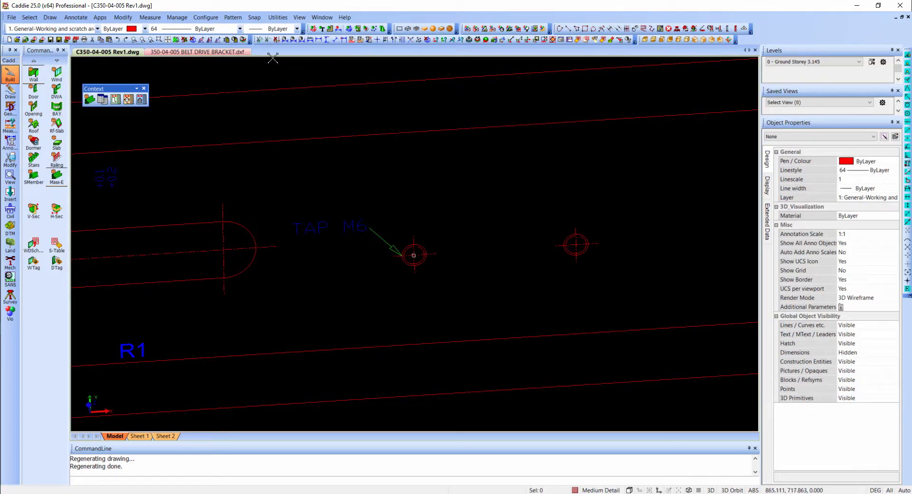
Set the Maximum Facet Deviation in the current drawing settings to 0.1.
click(177, 17)
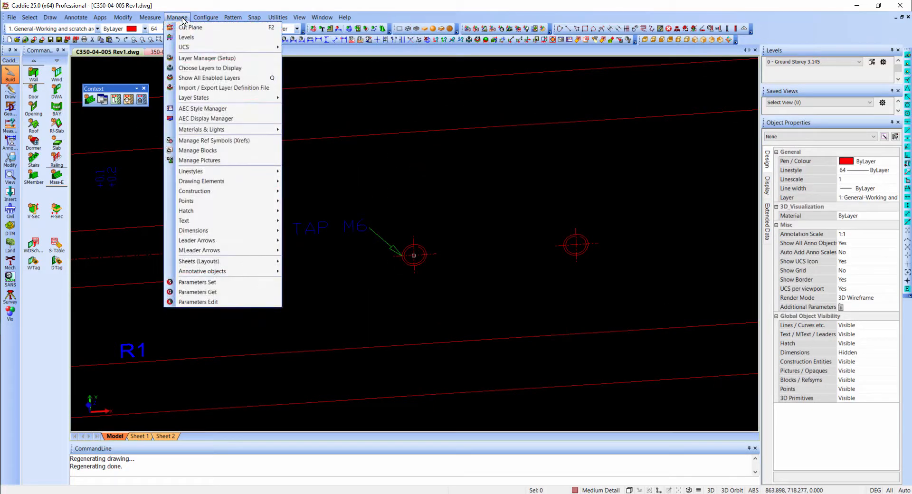
mouse_move(201, 19)
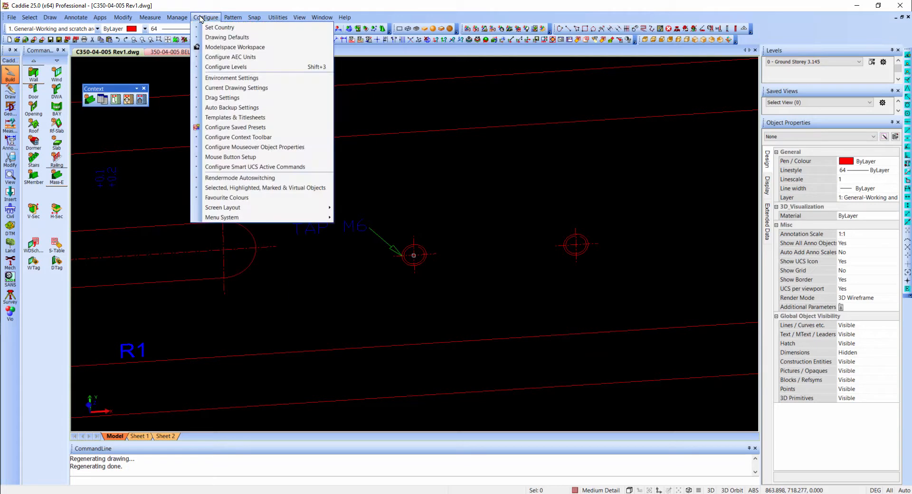
click(216, 89)
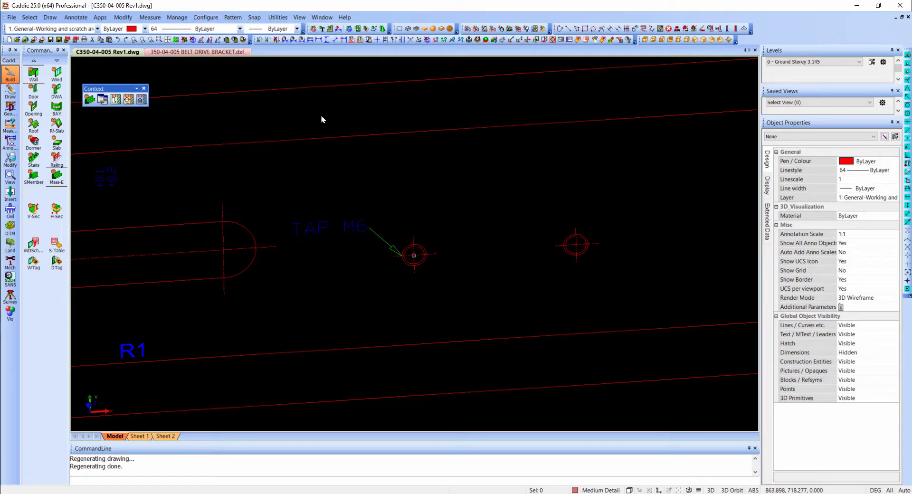
click(303, 127)
click(310, 134)
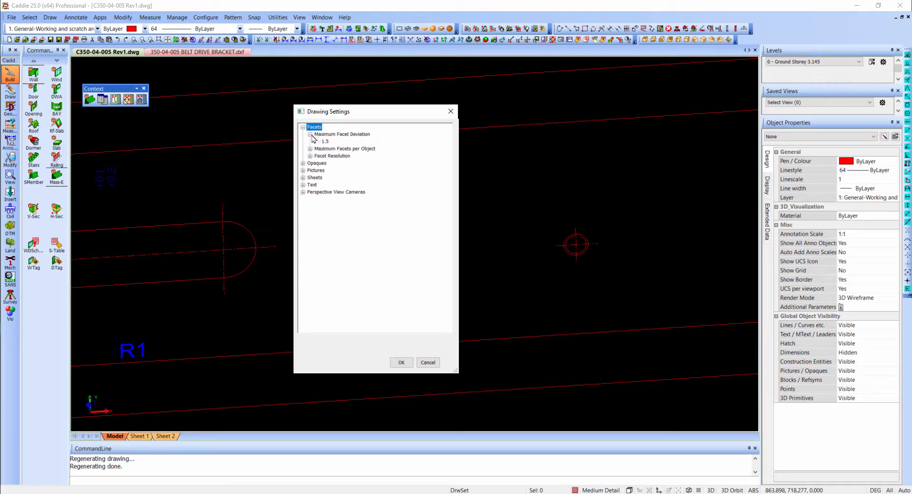
click(325, 142)
double_click(419, 344)
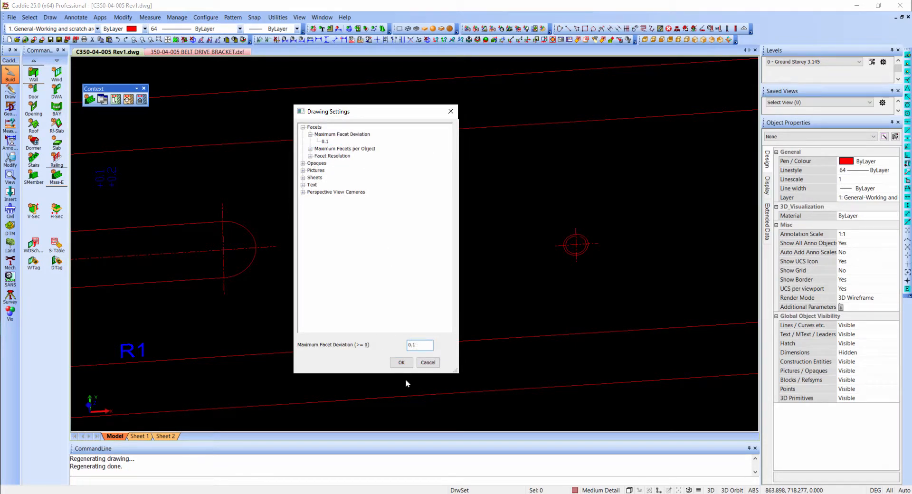
click(401, 363)
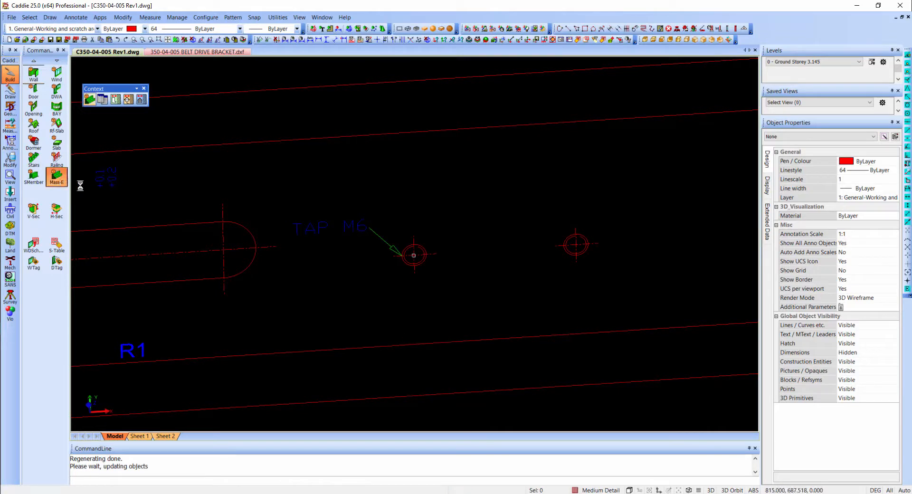
click(509, 333)
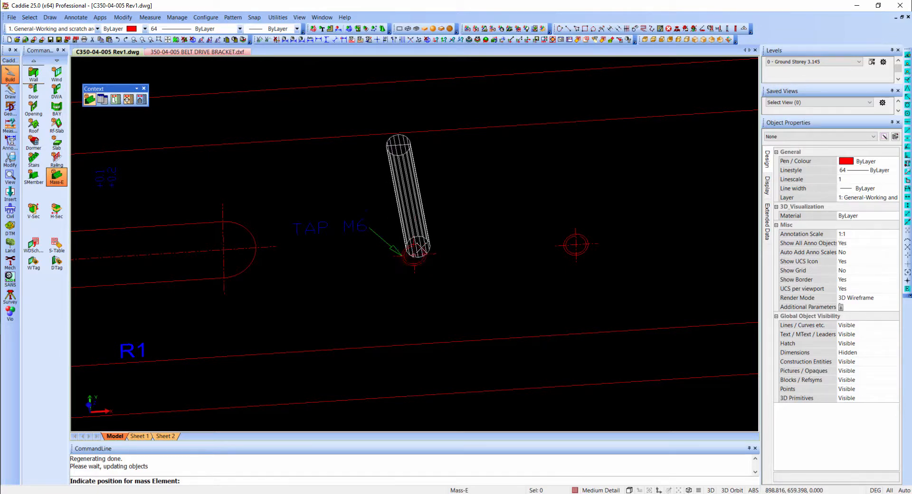
key(Escape)
scroll(426, 184, down, 2)
scroll(425, 184, up, 1)
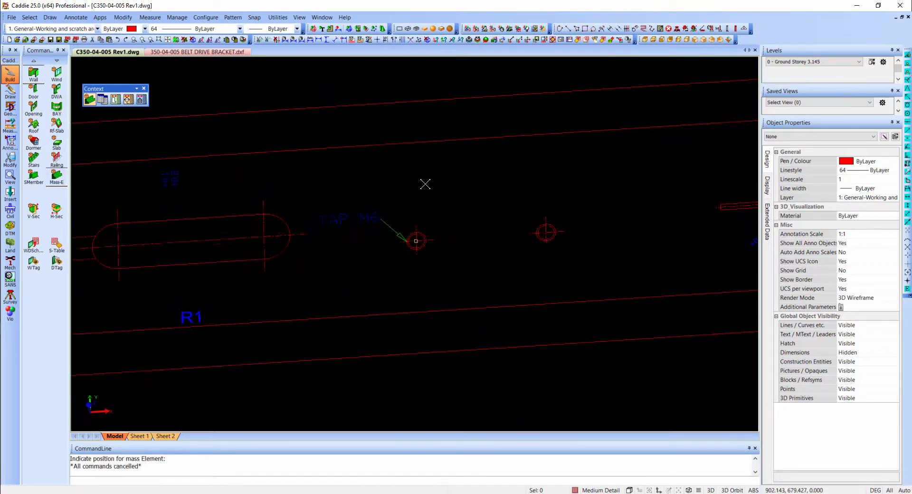
Set the Maximum Facet Deviation in the current drawing settings to 0.01.
click(216, 19)
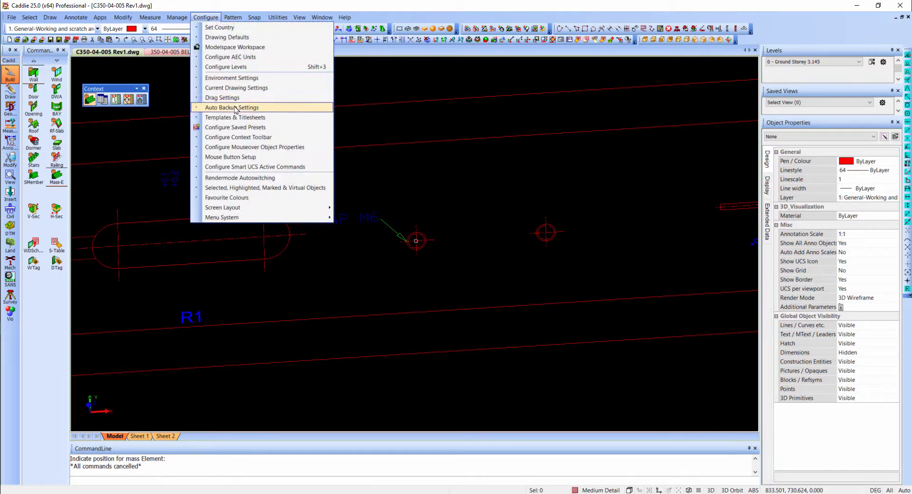
click(236, 87)
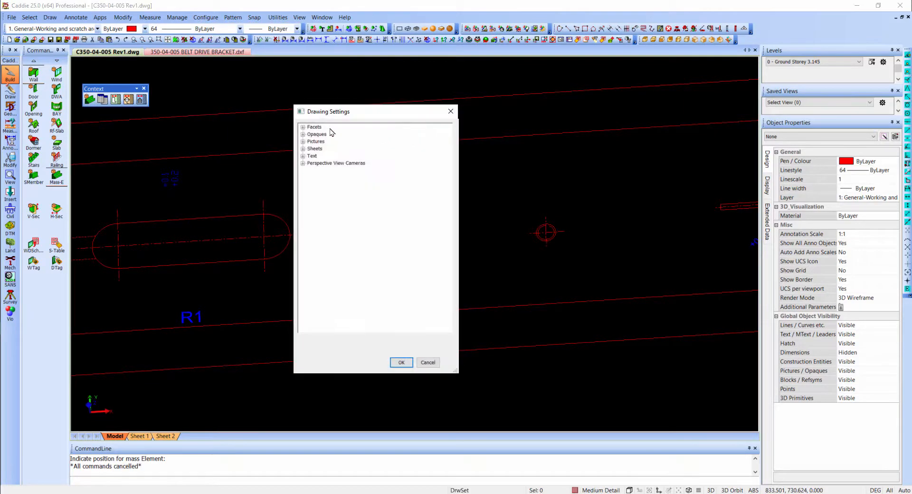
click(303, 127)
click(310, 134)
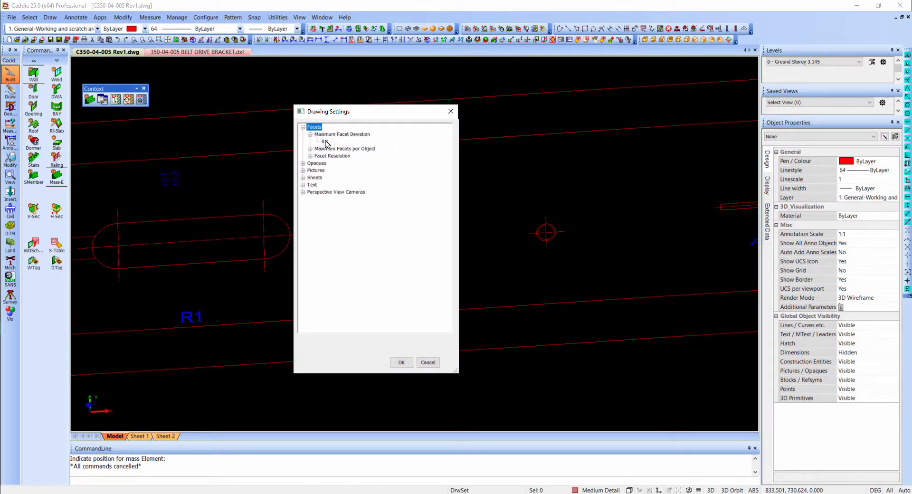
click(324, 142)
click(407, 344)
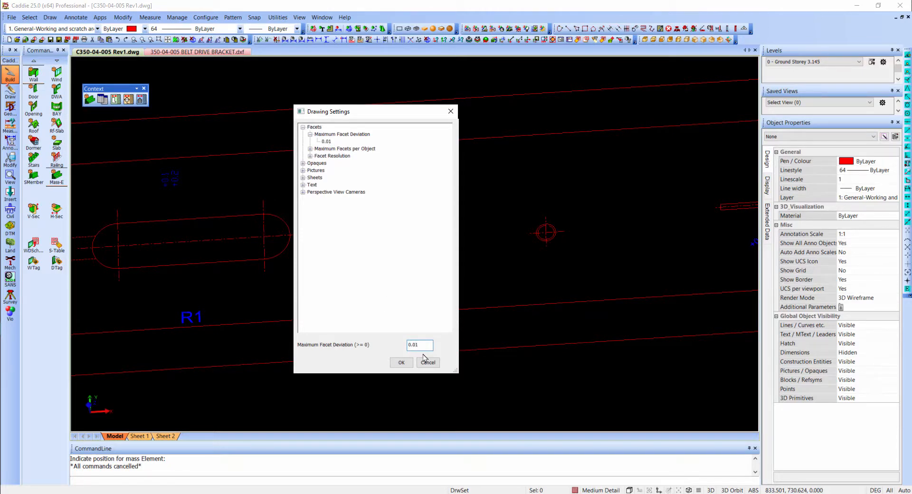
click(401, 363)
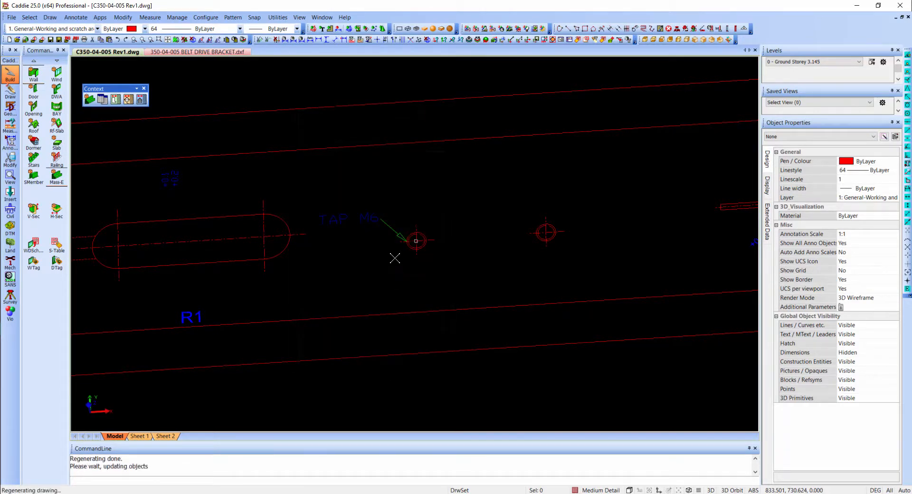
Place a Standard cylinder mass element with height 50 and radius 3 on the centre of the M6 tapped hole nearest the slot.
click(57, 176)
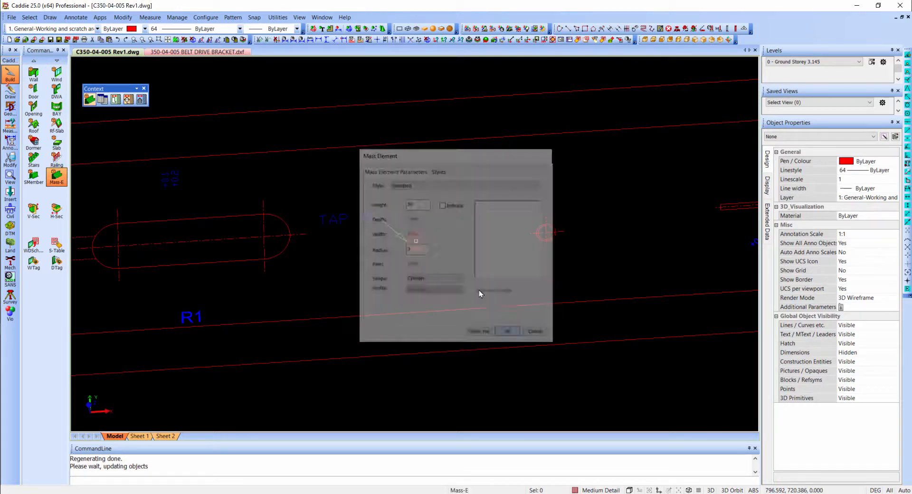
scroll(419, 242, up, 4)
click(407, 242)
scroll(402, 266, down, 3)
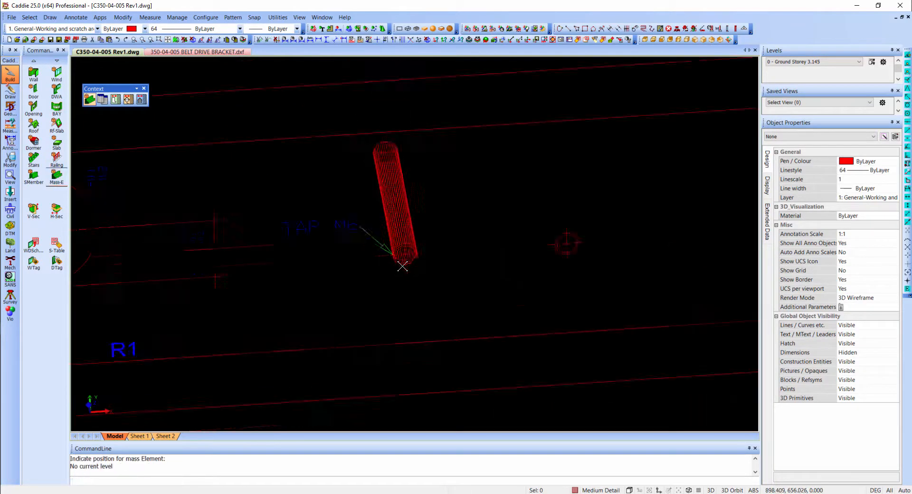
scroll(403, 266, down, 3)
Copy the M6 hole cylinder from its hole centre to the centre of the second M6 tapped hole.
key(c)
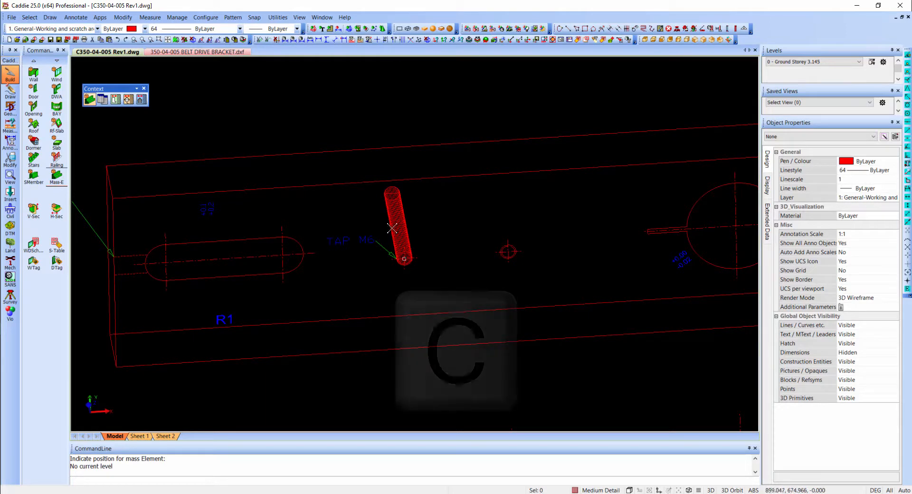
click(392, 228)
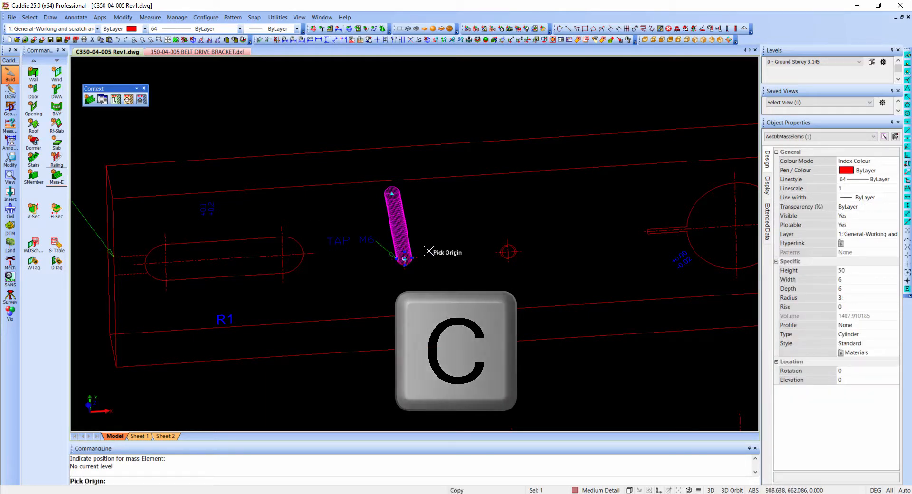
click(428, 252)
click(499, 251)
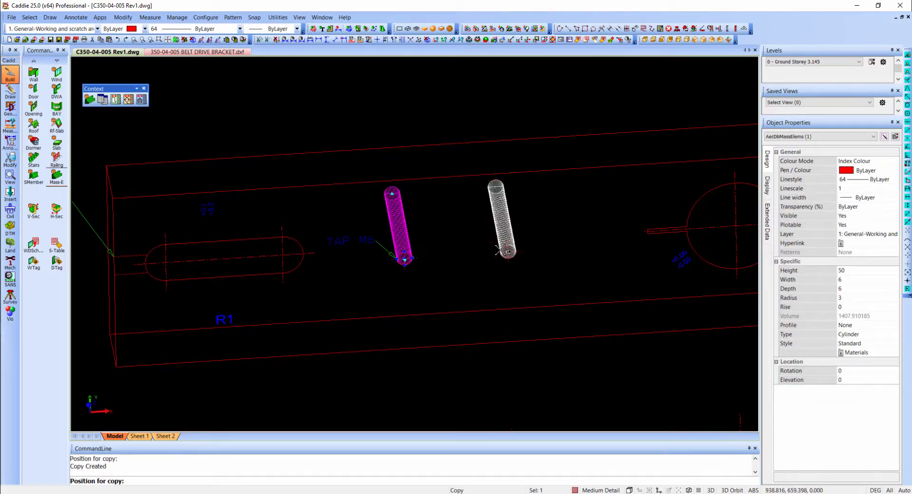
key(Escape)
scroll(414, 232, down, 1)
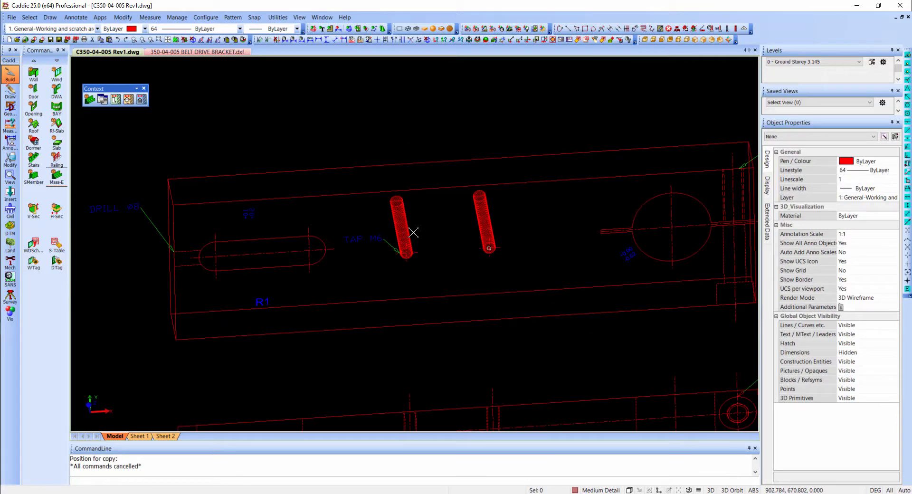
Convert the closed slot polyline to a mass element with height 50, without adding another polyline to the profile, and deselect it.
click(268, 267)
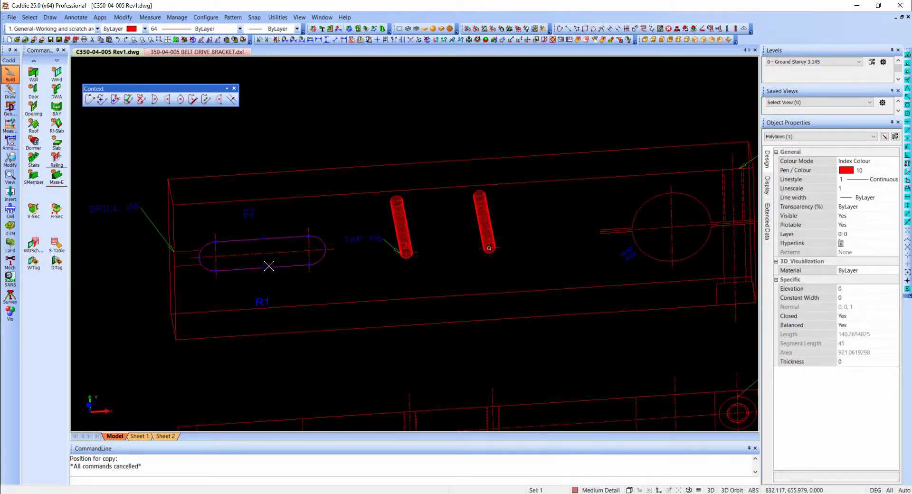
right_click(269, 265)
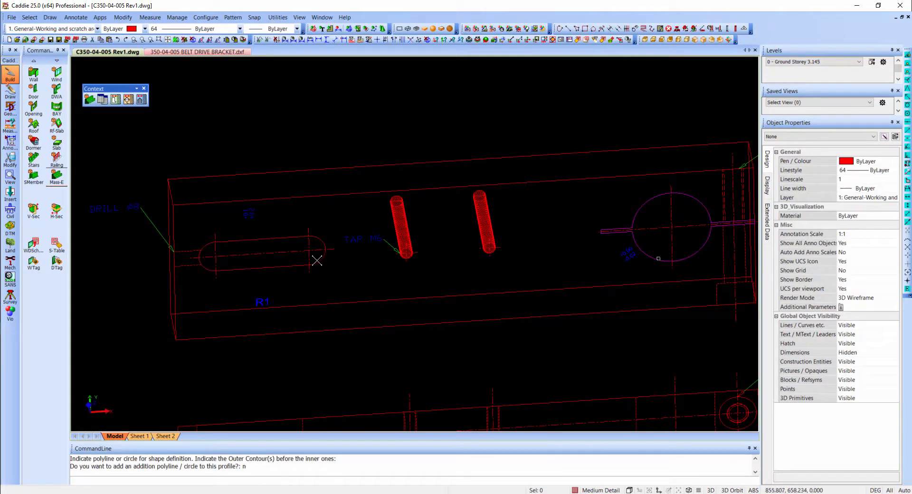
click(325, 262)
right_click(326, 260)
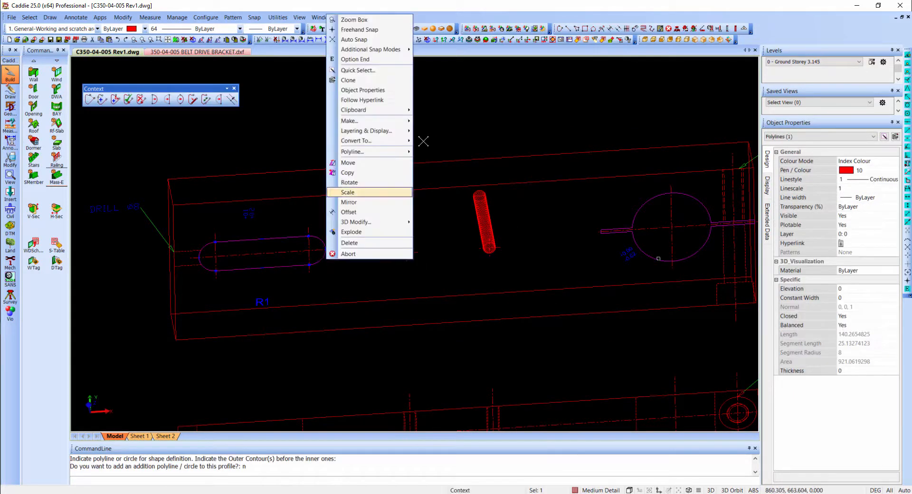
mouse_move(390, 145)
click(463, 151)
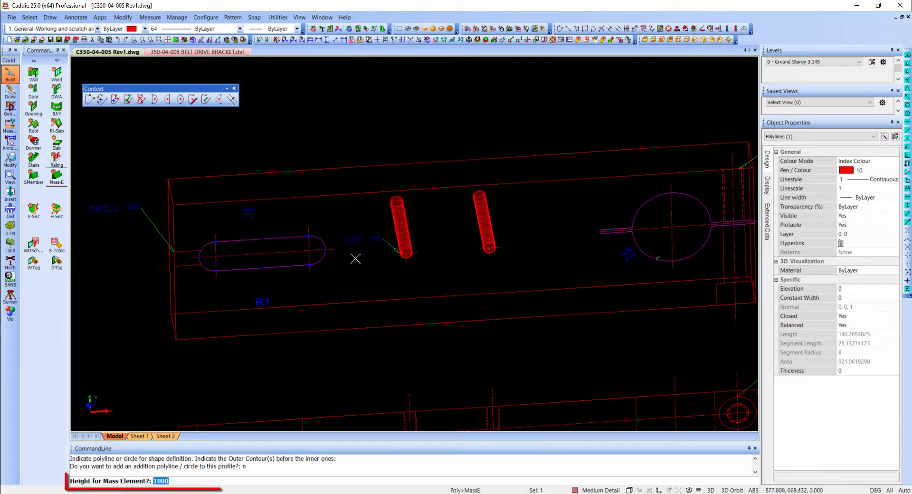
text(50)
key(Return)
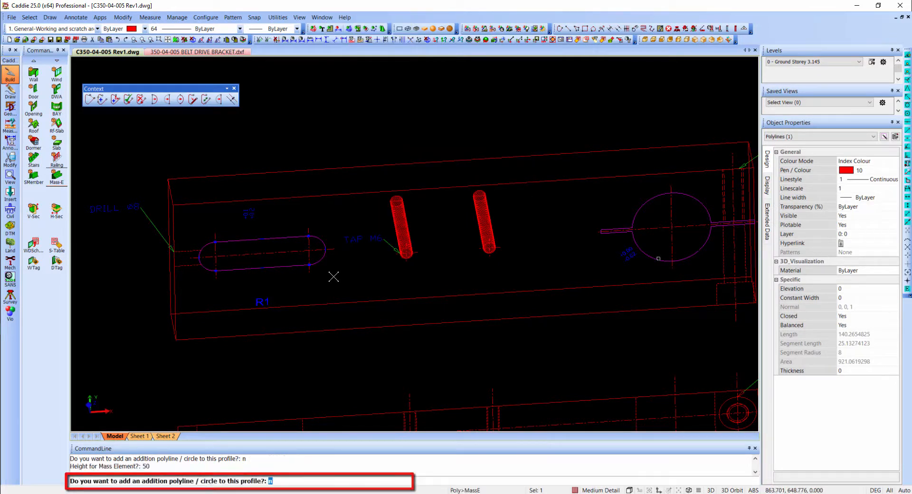
text(n)
key(Return)
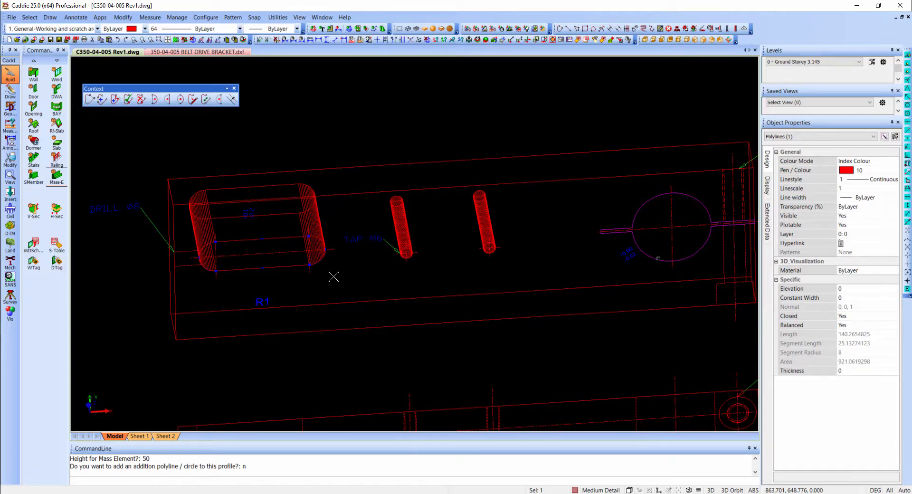
key(Escape)
Convert the clamp hole and slit polyline to a mass element with height 50, adding no further polyline to the profile.
click(635, 218)
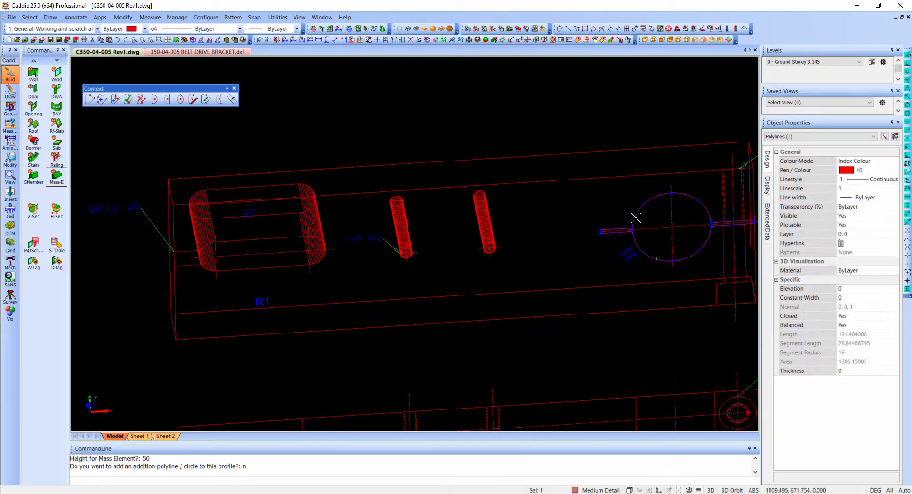
right_click(629, 218)
mouse_move(696, 344)
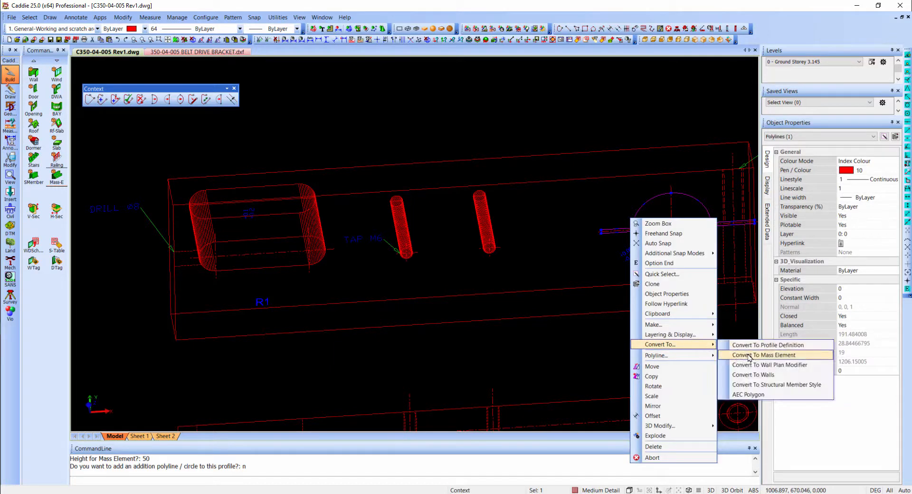
click(749, 357)
key(Return)
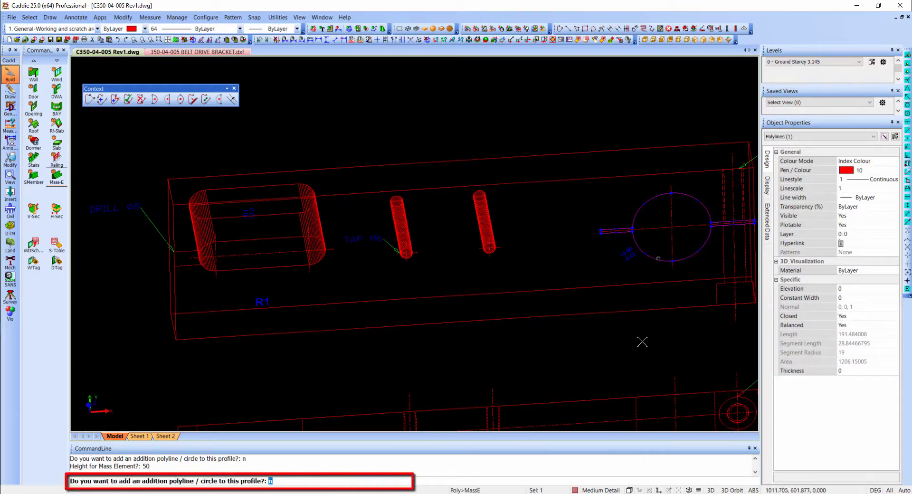
key(Return)
Display the wall block and its mass elements flat shaded with wireframe.
middle_drag(546, 275, 520, 276)
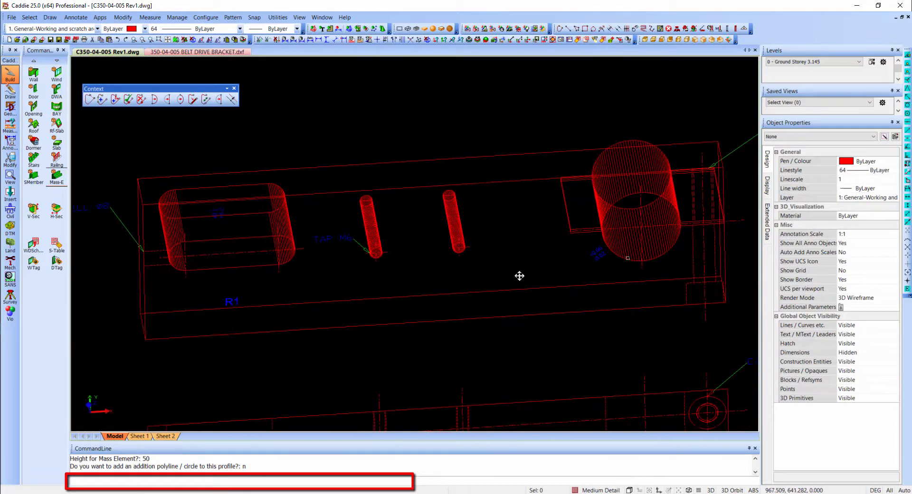
click(441, 28)
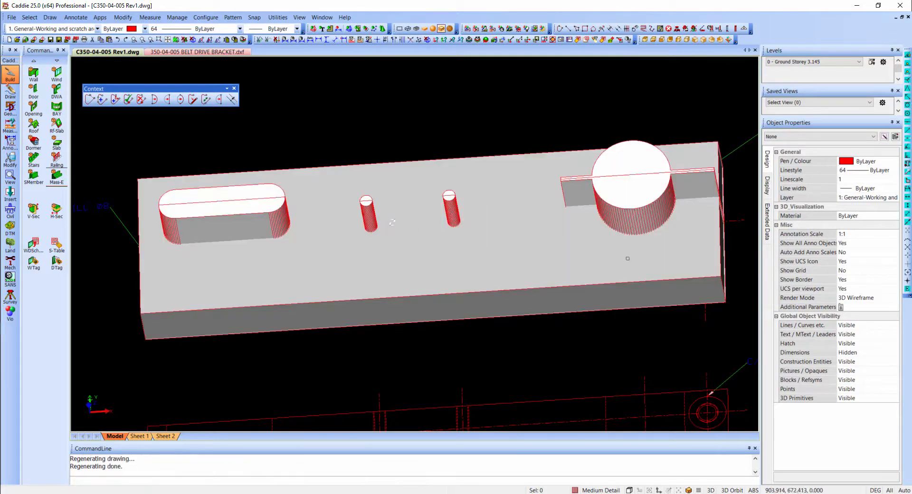
mouse_move(406, 230)
middle_down()
mouse_move(570, 156)
mouse_move(405, 163)
mouse_move(336, 192)
mouse_move(380, 182)
middle_up()
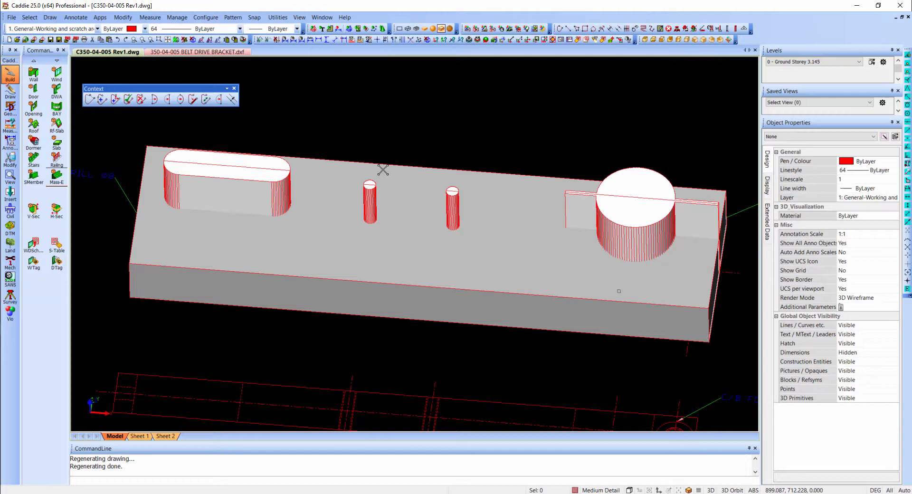
Add the slot mass element to the wall as a Subtract Modifier (cut hole) on the Unknown component, deleting the mass element.
click(233, 208)
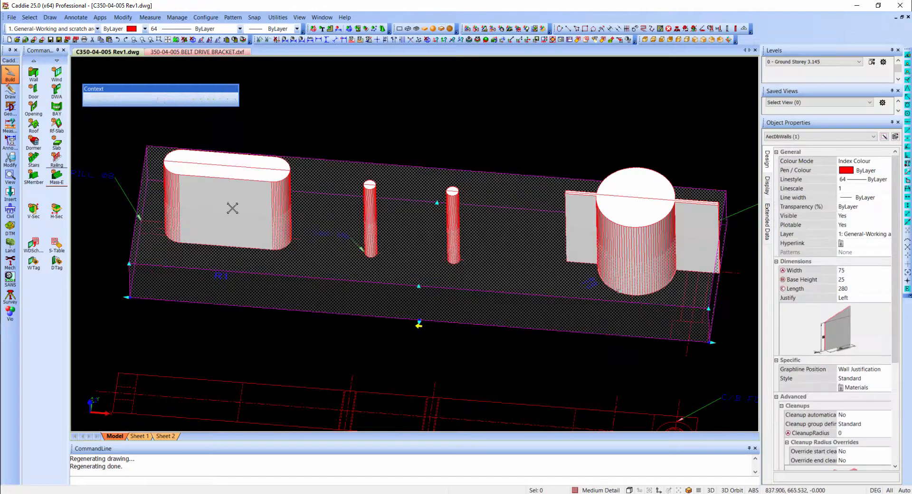
right_click(277, 256)
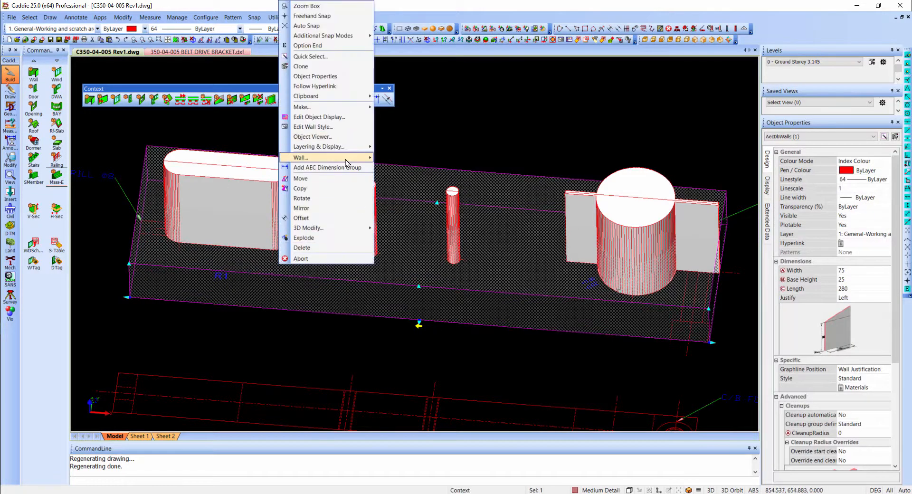
mouse_move(346, 158)
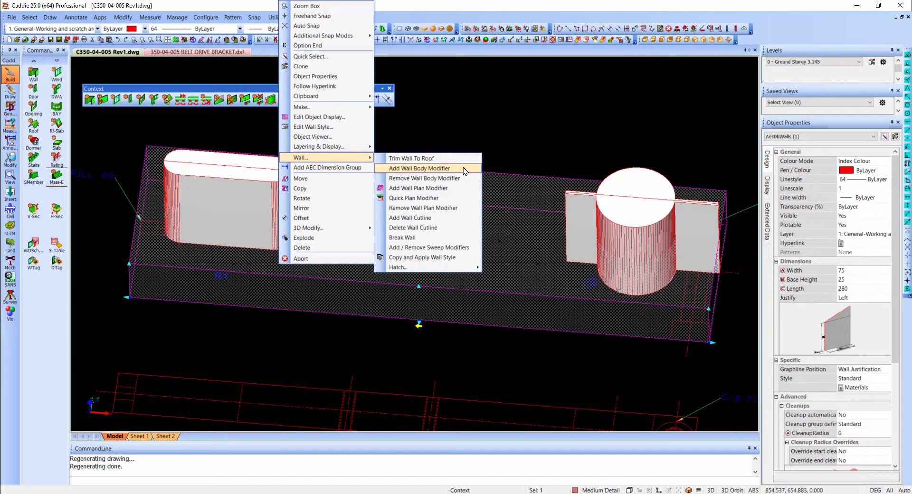
click(464, 170)
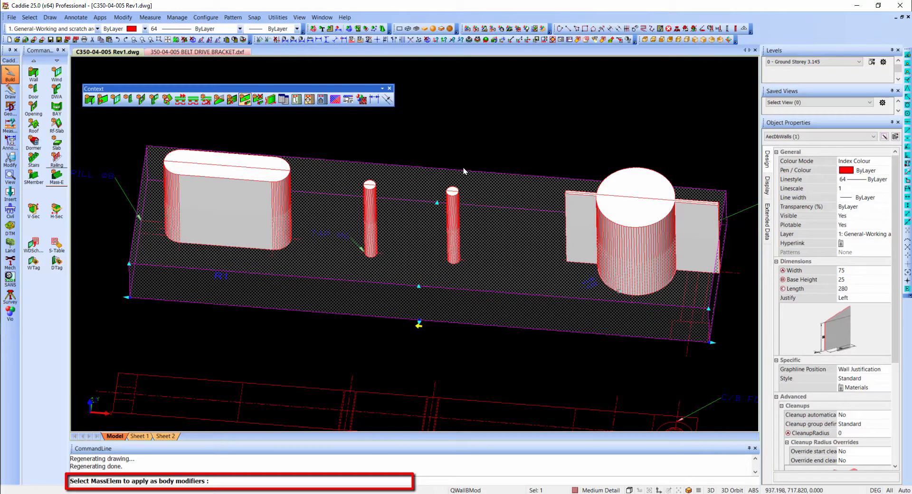
click(295, 237)
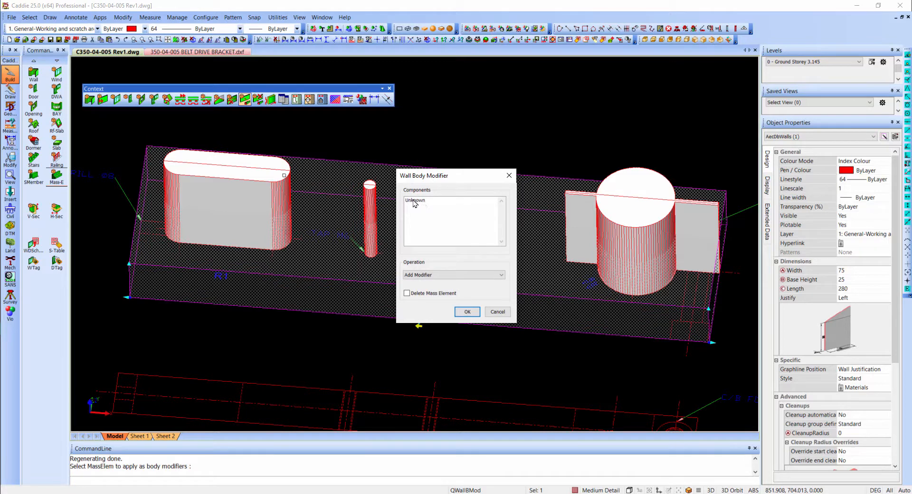
click(415, 200)
click(425, 275)
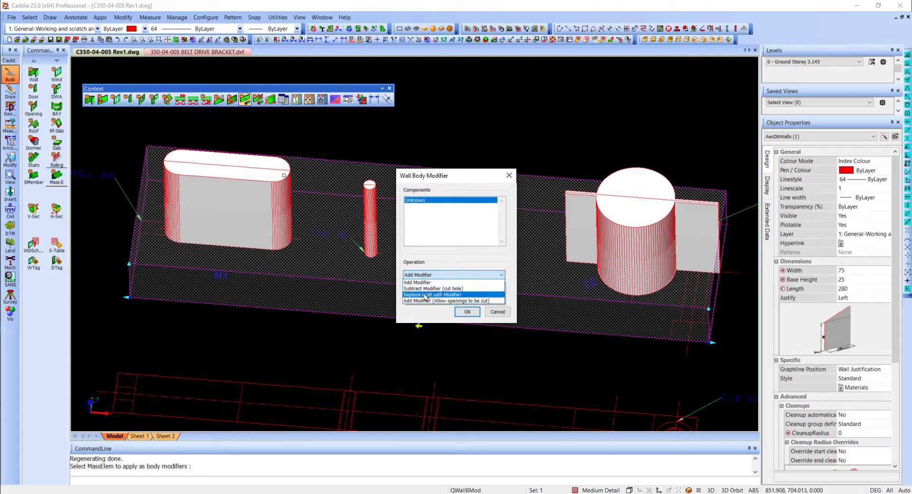
click(427, 289)
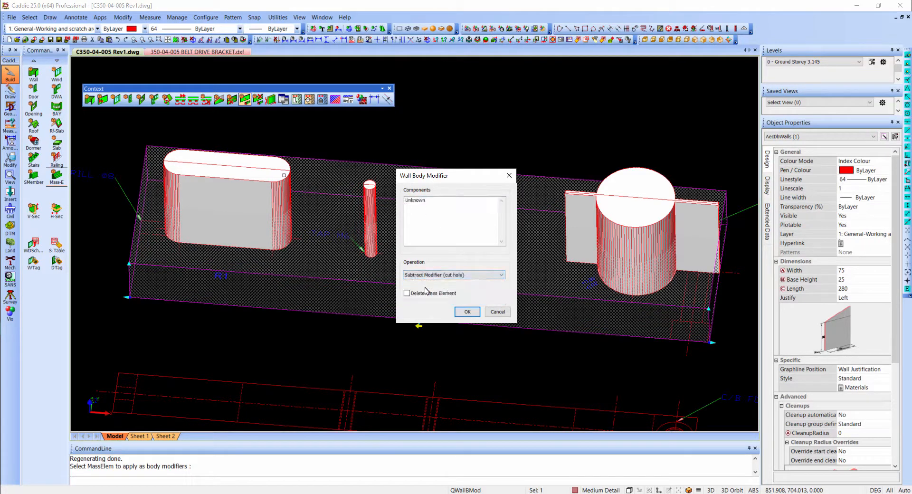
click(424, 201)
click(468, 312)
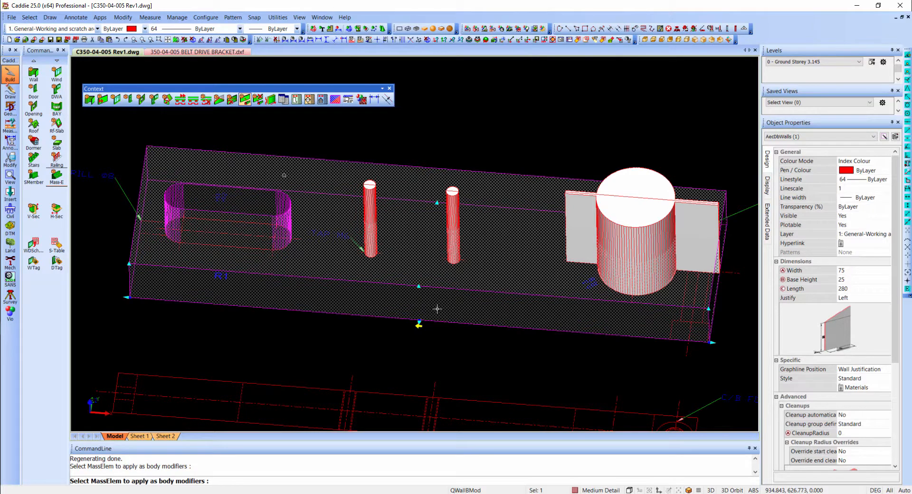
Subtract both M6 hole cylinders from the wall's Unknown component as cut-hole body modifiers, deleting their mass elements.
click(372, 192)
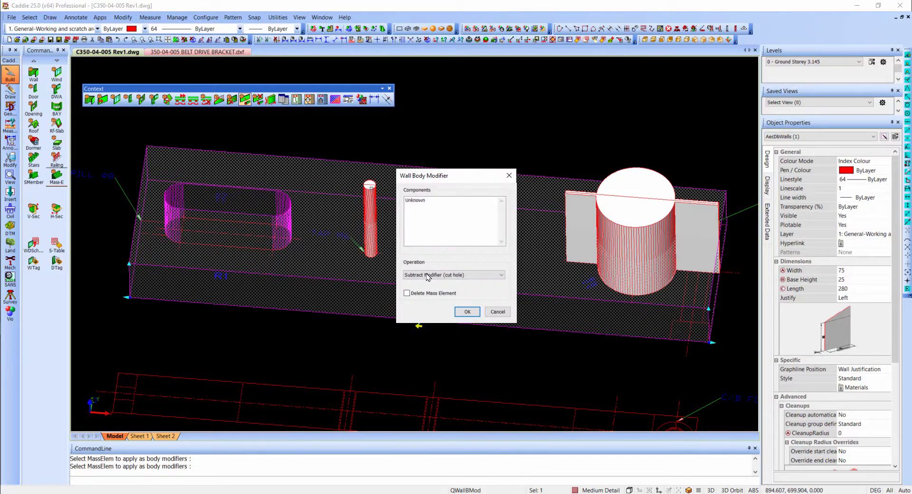
click(426, 293)
click(424, 201)
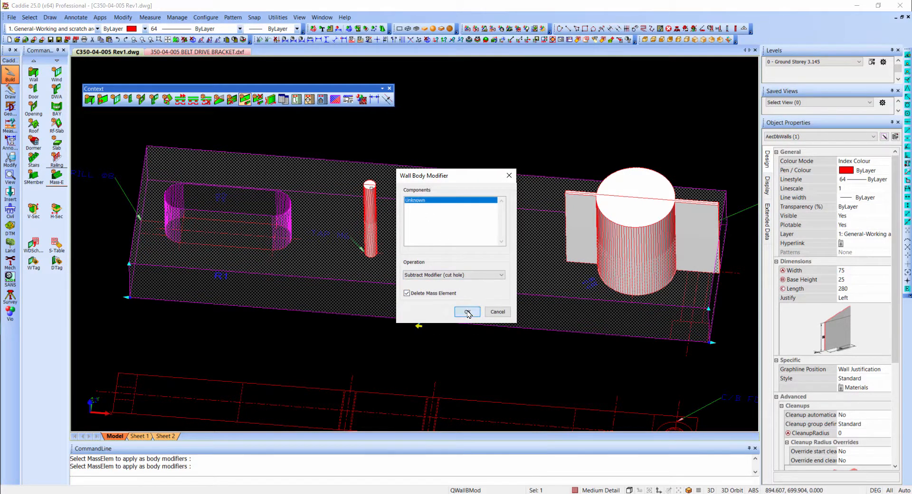
click(467, 312)
click(452, 207)
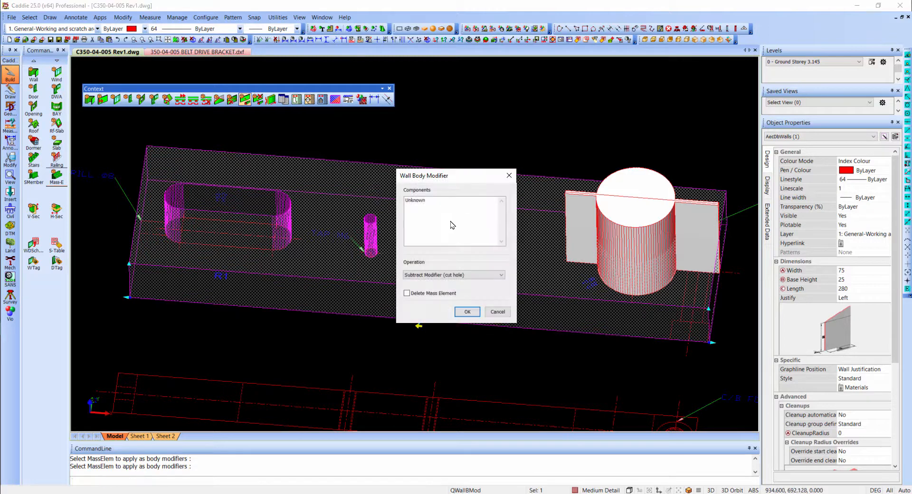
click(426, 202)
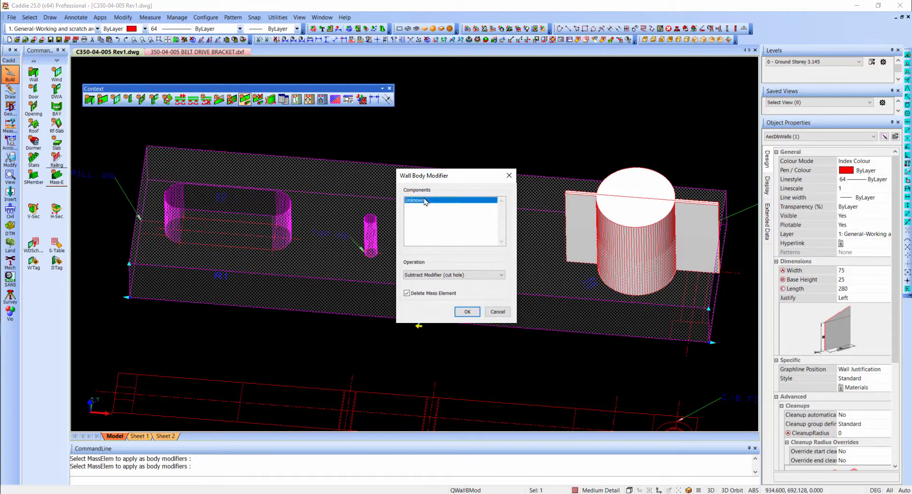
click(468, 312)
Subtract the clamp hole and slit mass element from the wall's Unknown component as a cut-hole modifier, deleting the mass element.
click(449, 205)
click(430, 293)
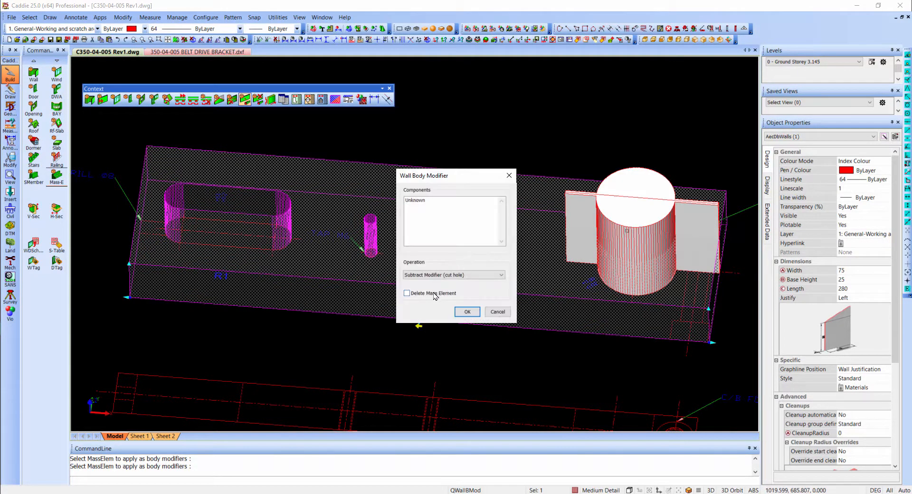
click(421, 203)
click(468, 311)
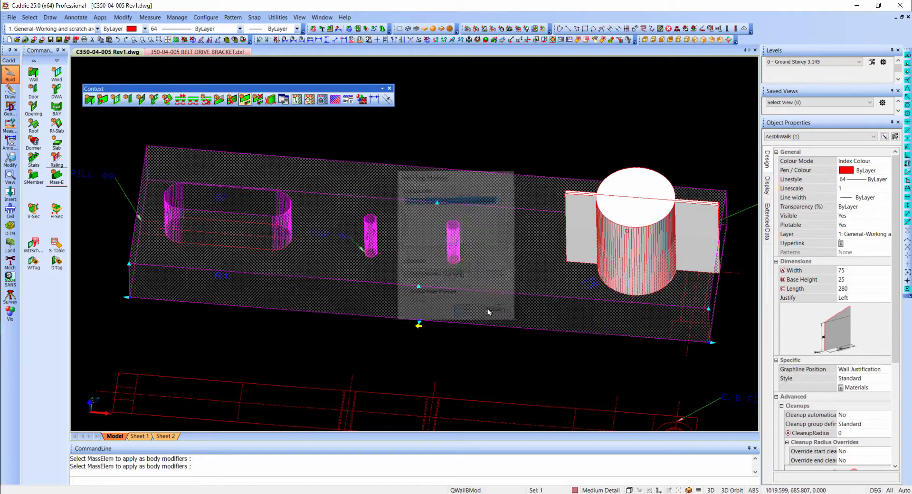
mouse_move(471, 213)
shift+middle_down()
mouse_move(480, 214)
mouse_move(336, 270)
mouse_move(516, 212)
mouse_move(585, 204)
mouse_move(585, 301)
mouse_move(576, 249)
mouse_move(531, 173)
mouse_move(459, 198)
shift+middle_up()
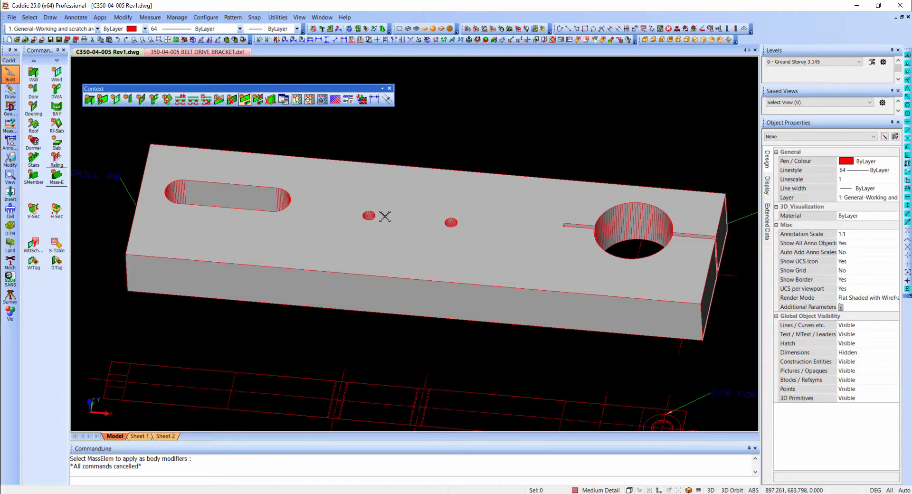
In 3D wireframe display, set a vertical UCS by two points along the lower front edge of the wall, from the slot end to the clamp end.
middle_drag(644, 277, 466, 258)
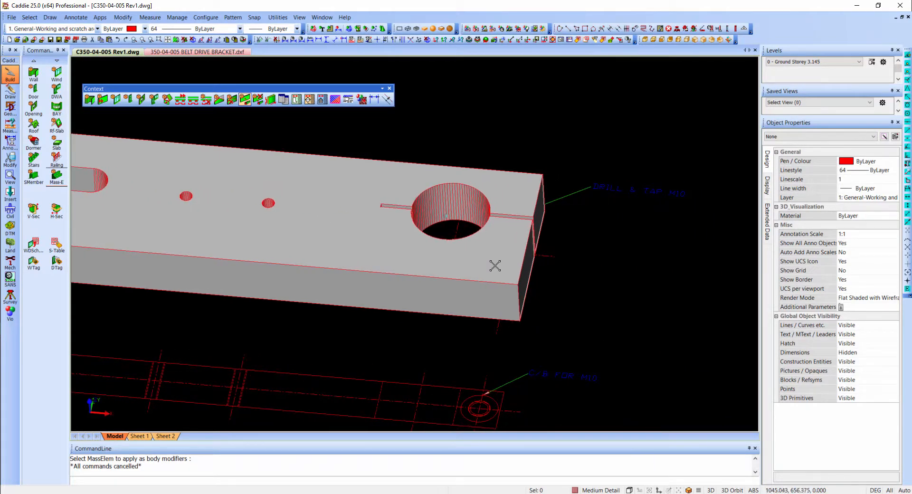
click(408, 28)
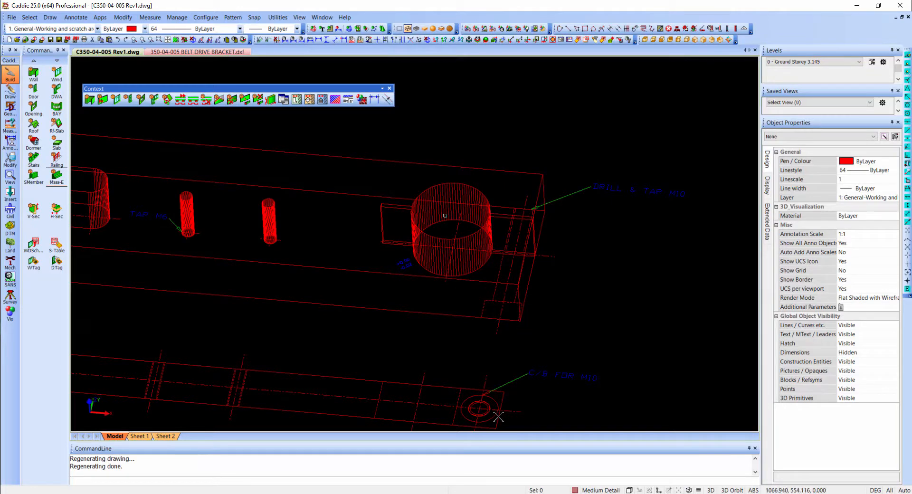
scroll(594, 344, down, 2)
middle_drag(532, 324, 551, 305)
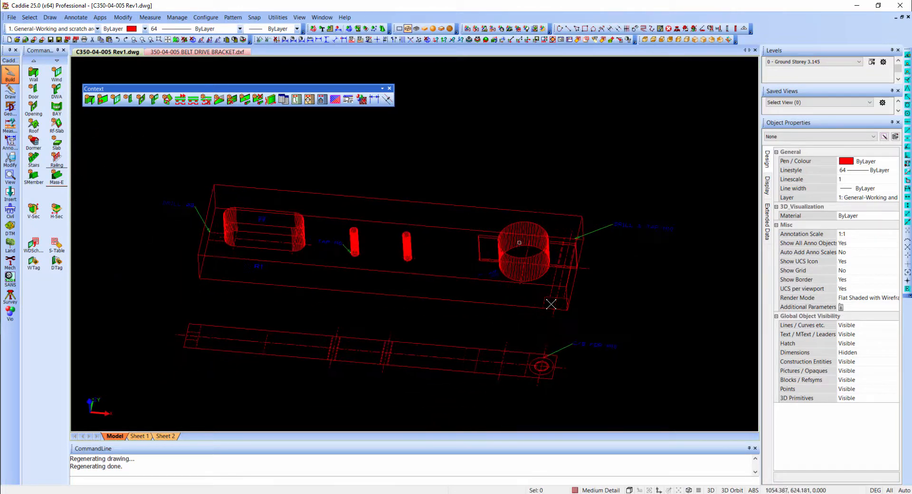
scroll(551, 305, up, 1)
scroll(575, 286, up, 1)
middle_drag(638, 261, 665, 264)
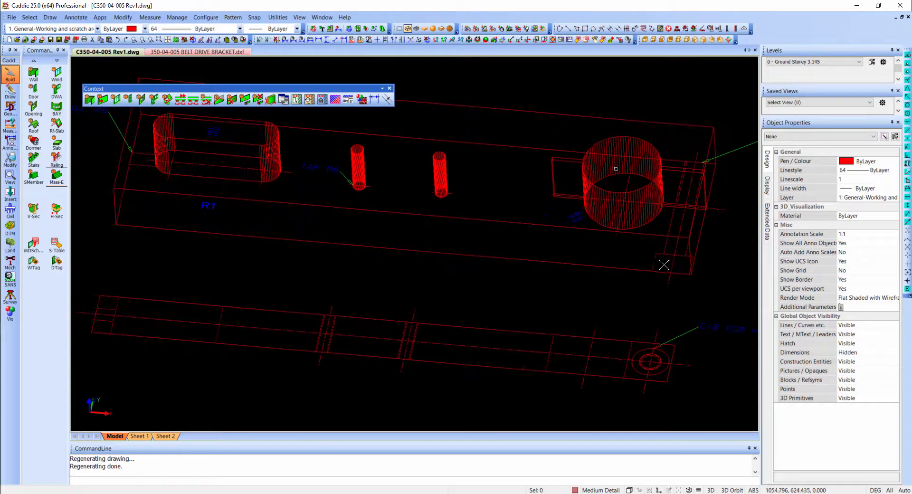
click(512, 42)
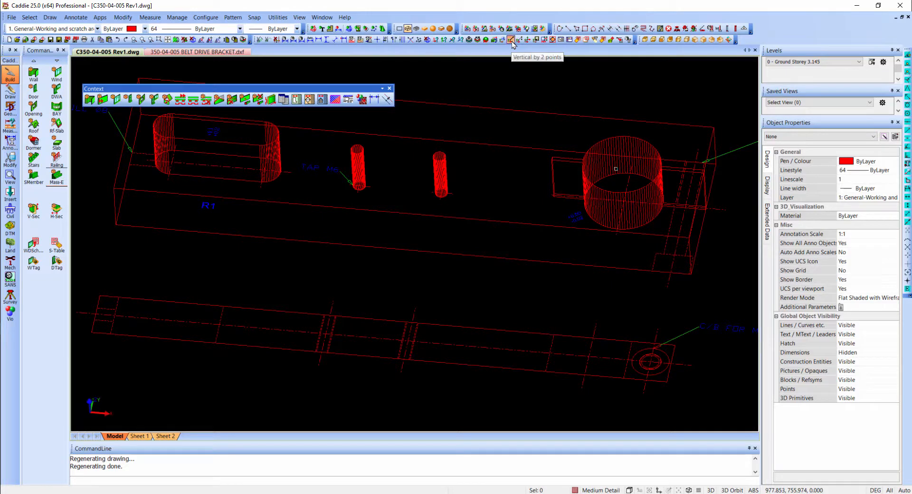
click(115, 223)
click(690, 275)
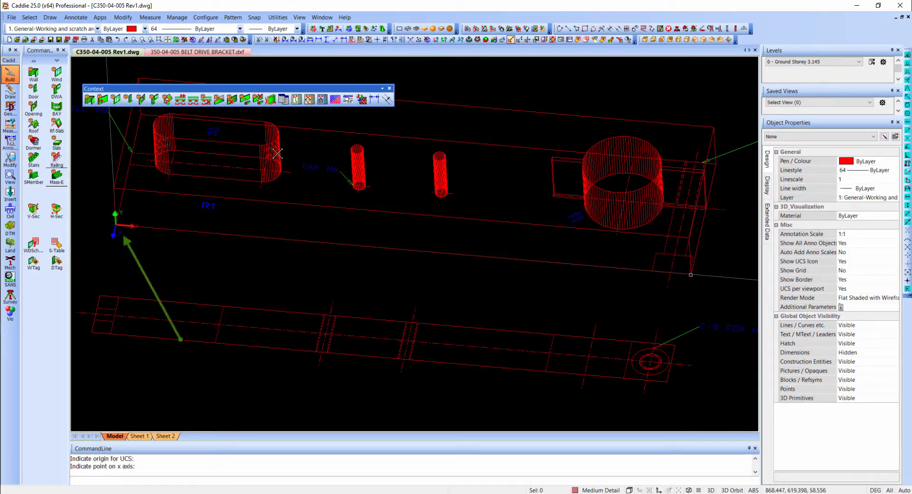
With the model in wireframe display, switch the drawing mode to 2D and the coordinates to REL.
click(428, 29)
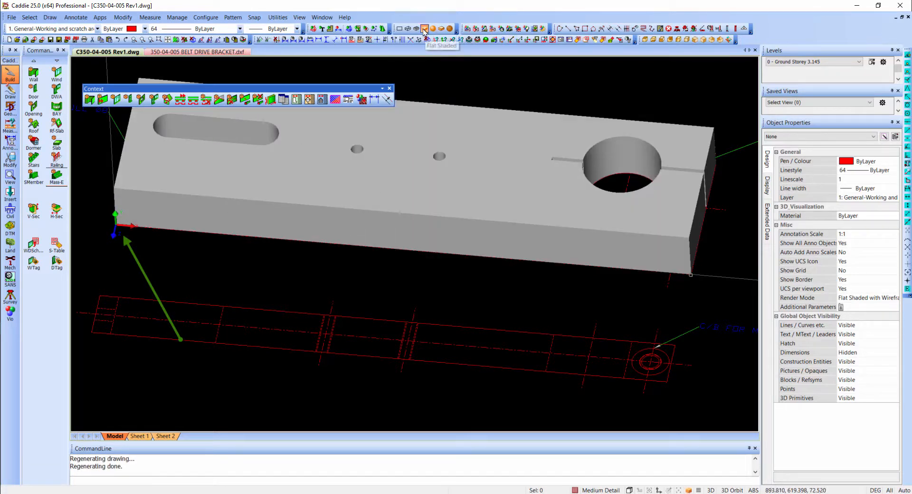
click(408, 29)
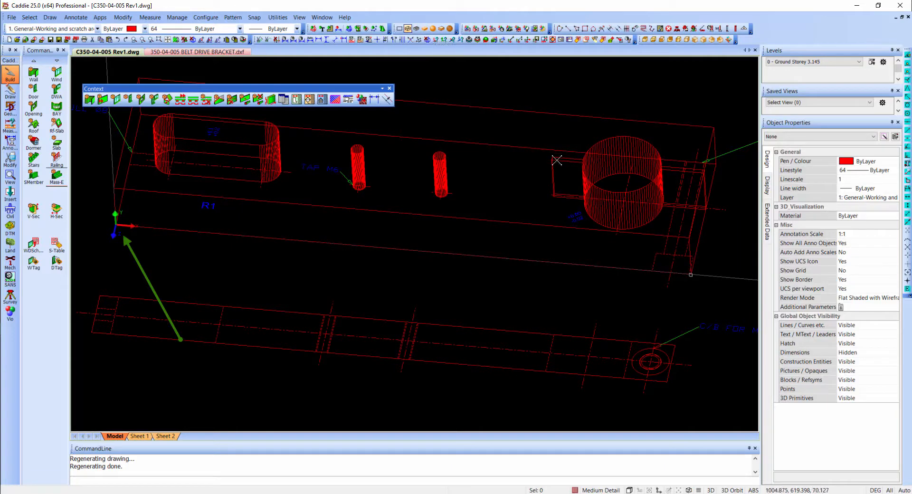
click(711, 490)
click(754, 491)
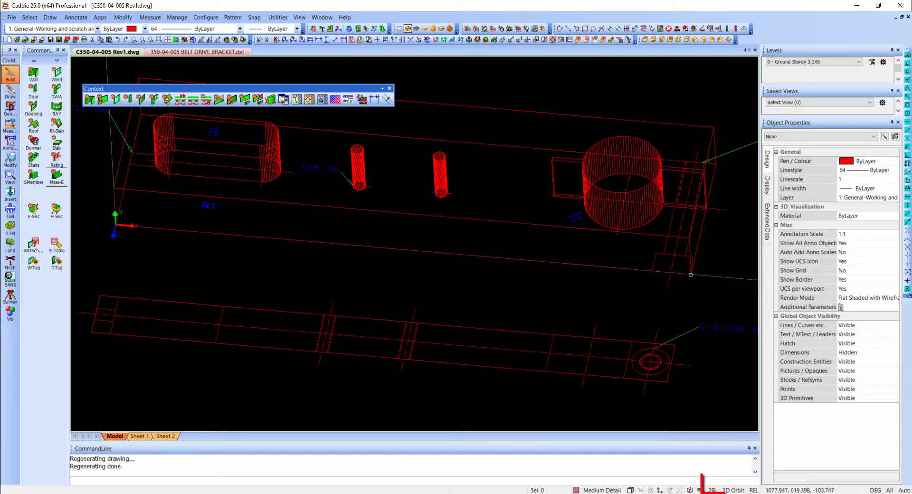
Place a UCS Y construction line on the counterbore centreline at the front face and a UCS X line at mid-height of its end edge.
middle_drag(692, 311, 638, 308)
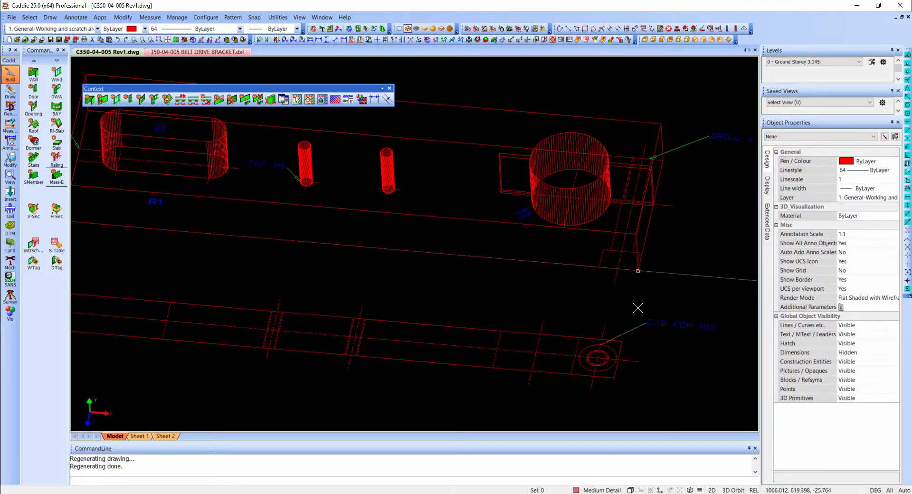
key(y)
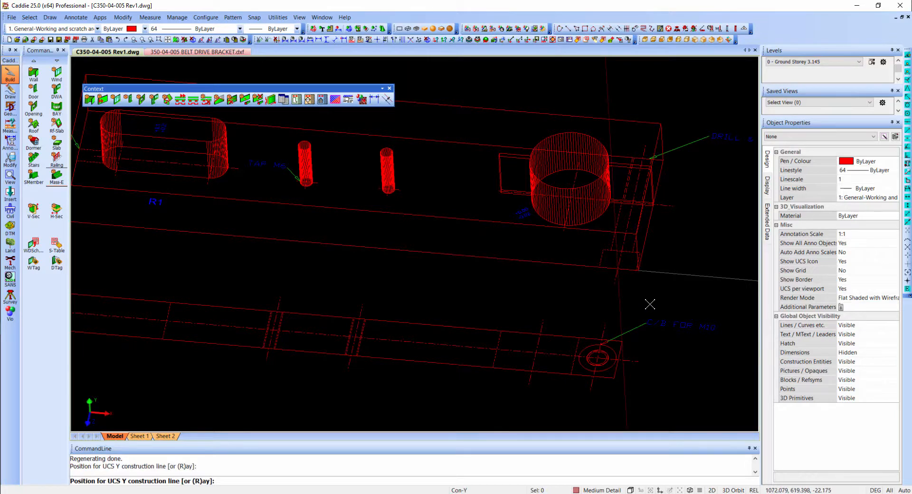
key(x)
scroll(637, 248, up, 4)
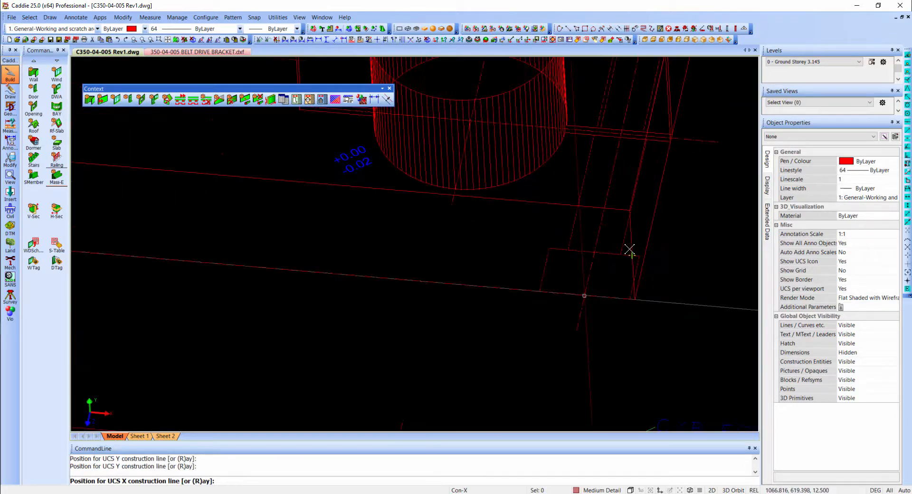
shift+middle_drag(630, 249, 677, 250)
scroll(658, 281, down, 3)
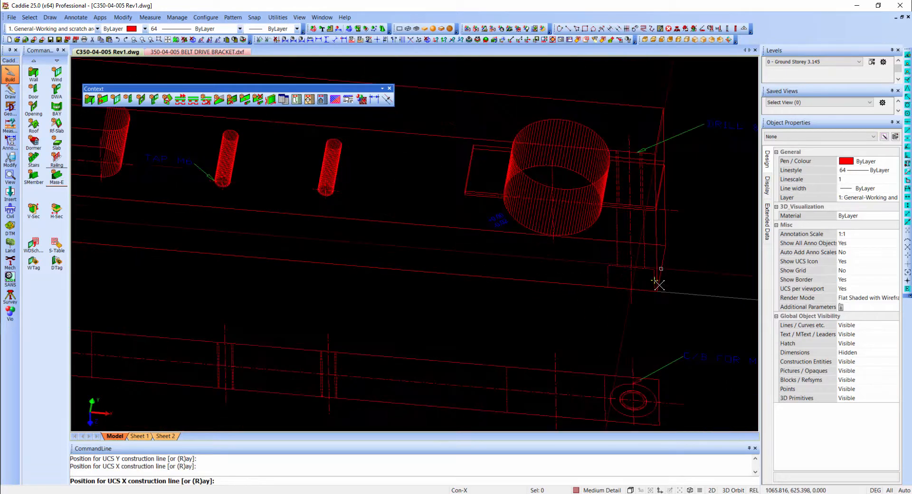
key(Escape)
Check the radius of the outer counterbore circle in the lower view of the 2D drawing.
shift+middle_drag(622, 290, 595, 307)
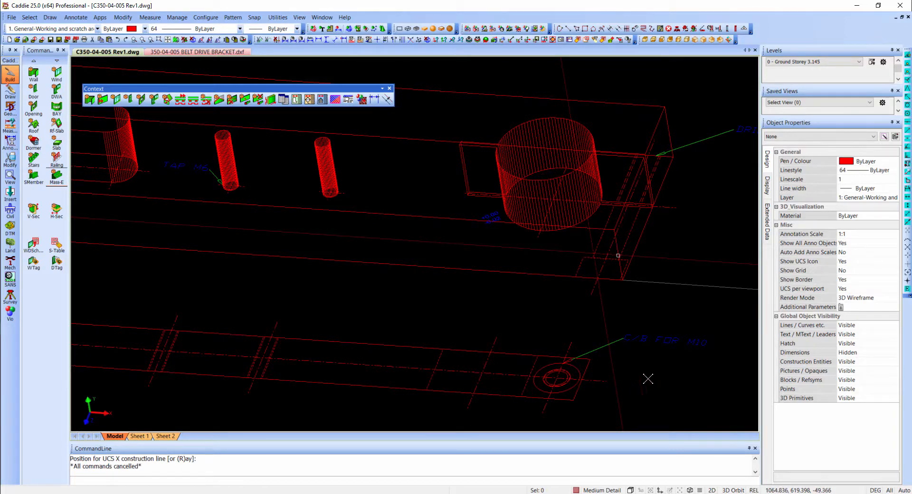
scroll(673, 381, up, 2)
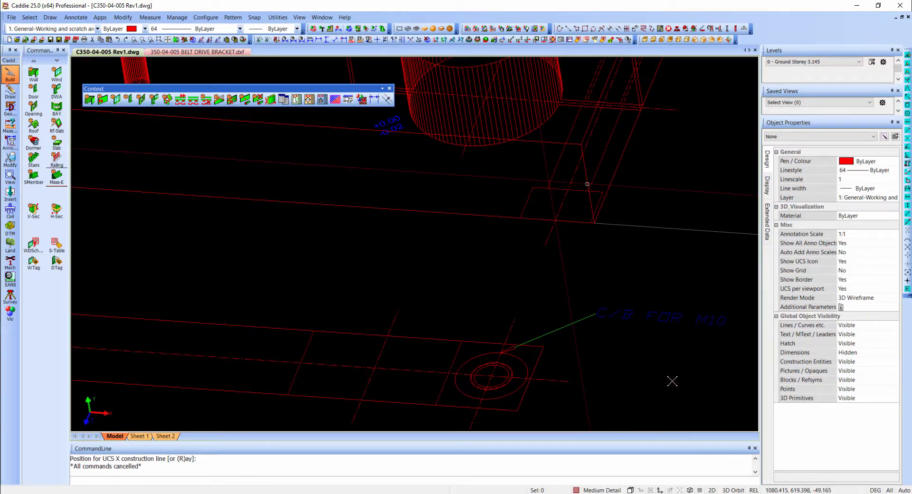
click(526, 365)
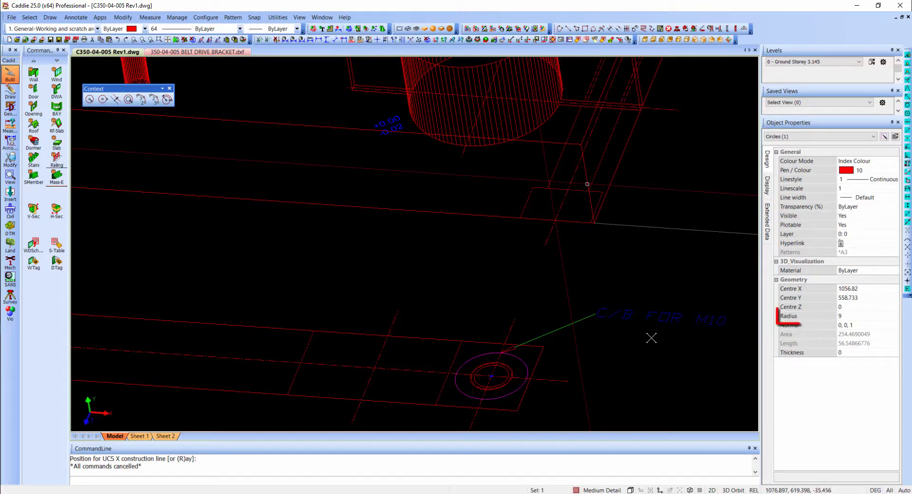
click(847, 317)
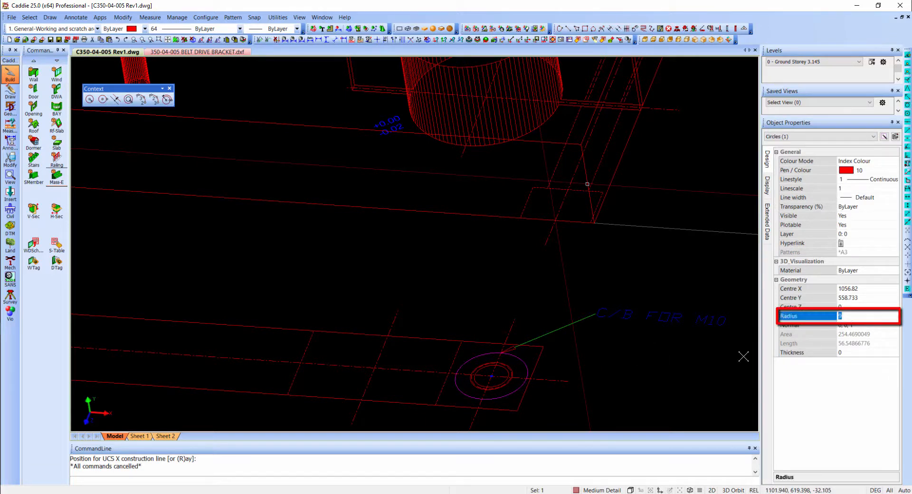
middle_drag(557, 307, 554, 336)
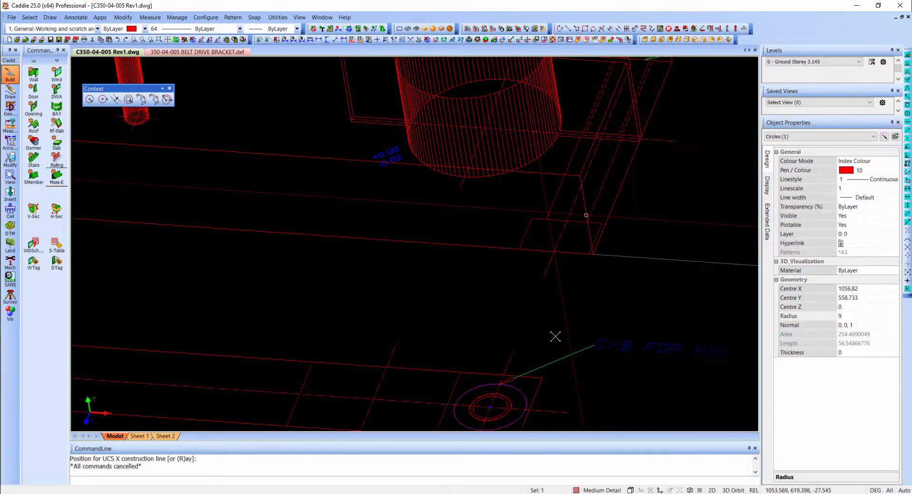
key(Escape)
Place a cylinder mass element of radius 9 and height 50 at the construction line intersection on the block's front face.
click(58, 179)
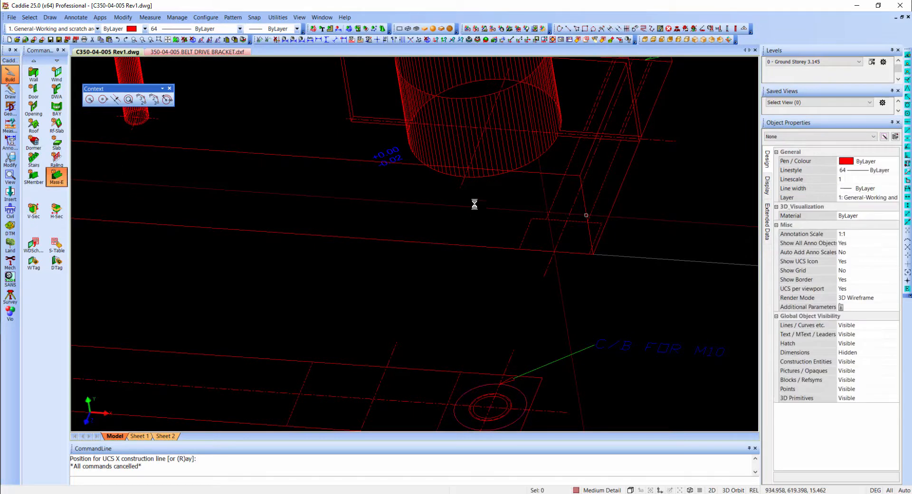
double_click(420, 251)
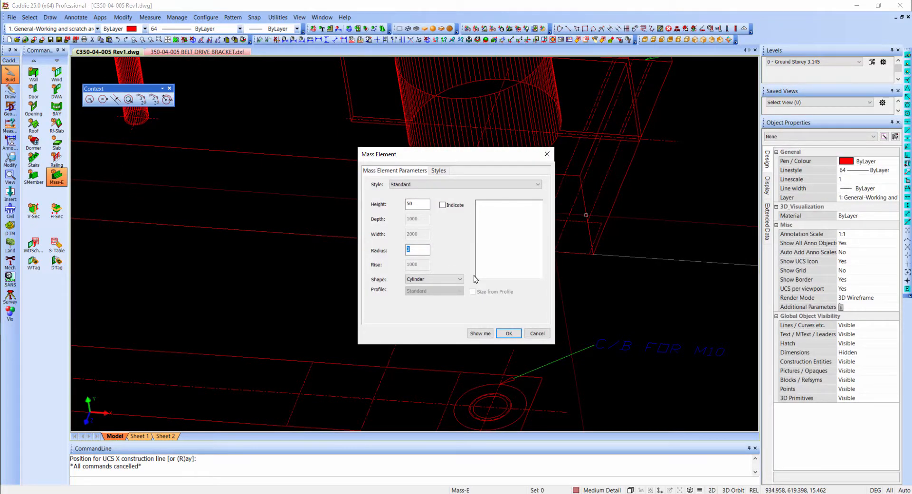
text(9)
click(509, 333)
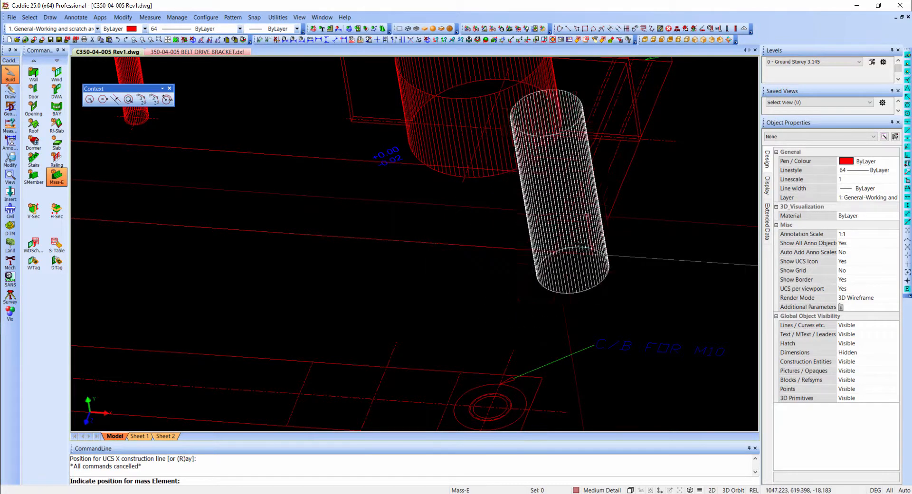
click(548, 211)
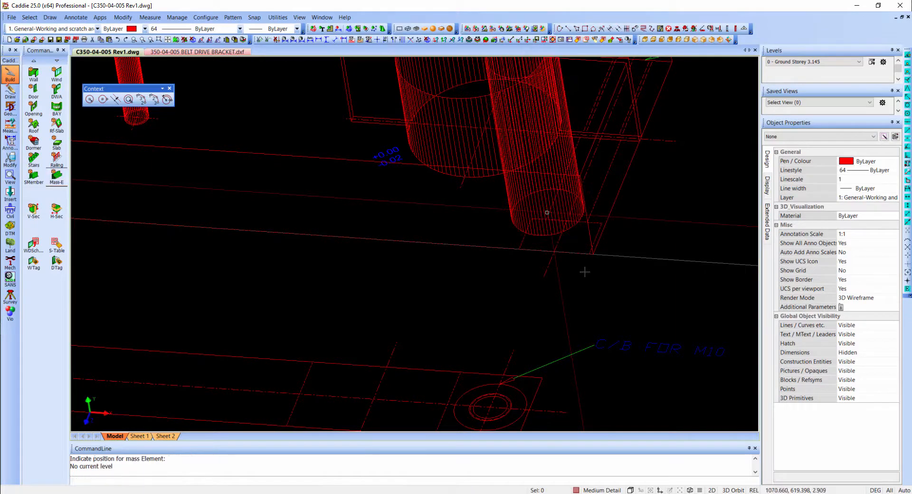
Show the drawing's dimensions and set the counterbore cylinder's height to 12.
shift+middle_drag(560, 265, 524, 289)
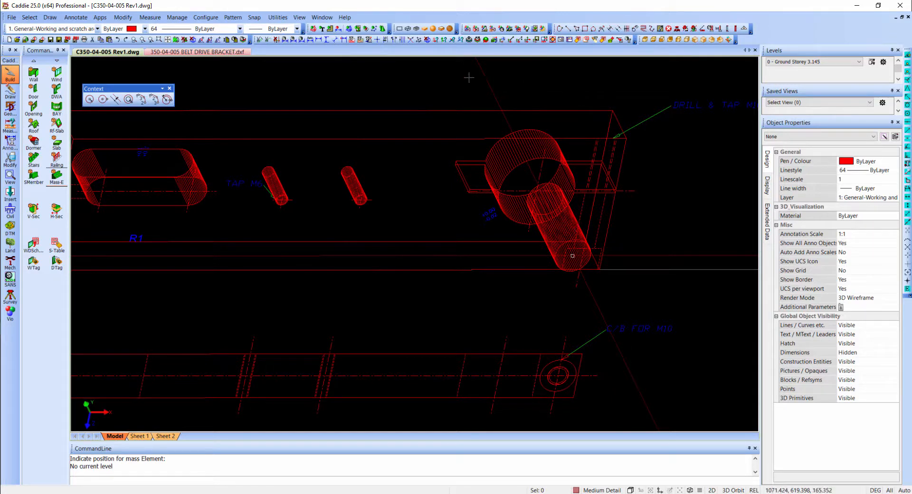
click(339, 29)
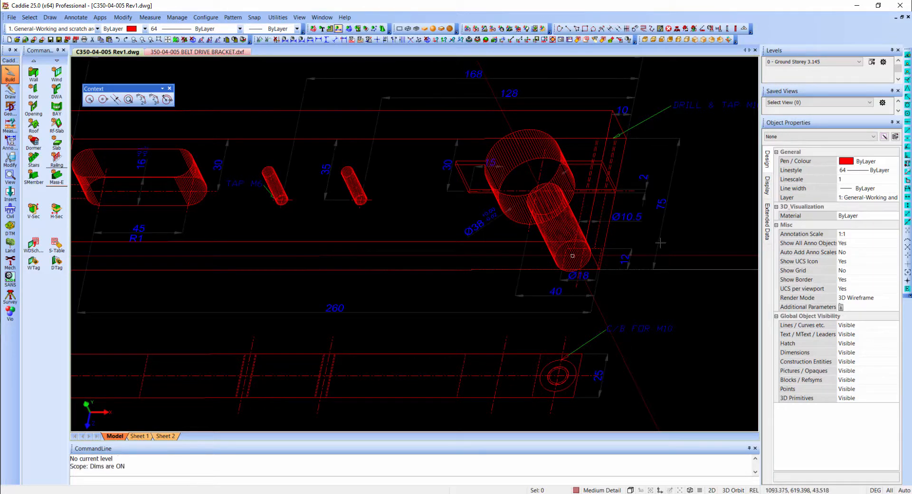
scroll(636, 257, up, 5)
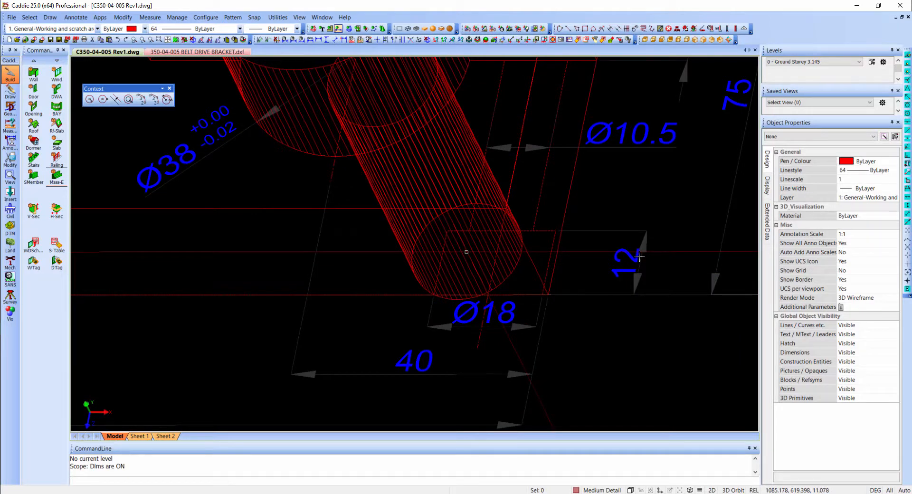
click(475, 168)
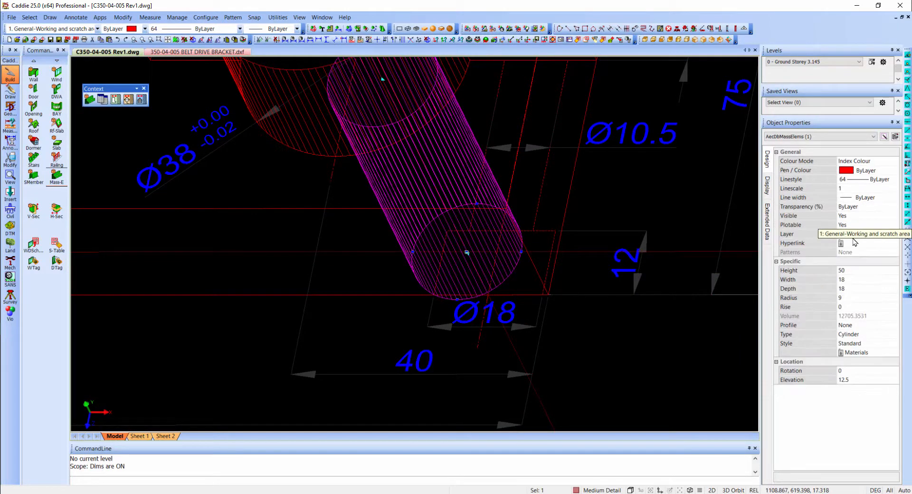
click(824, 271)
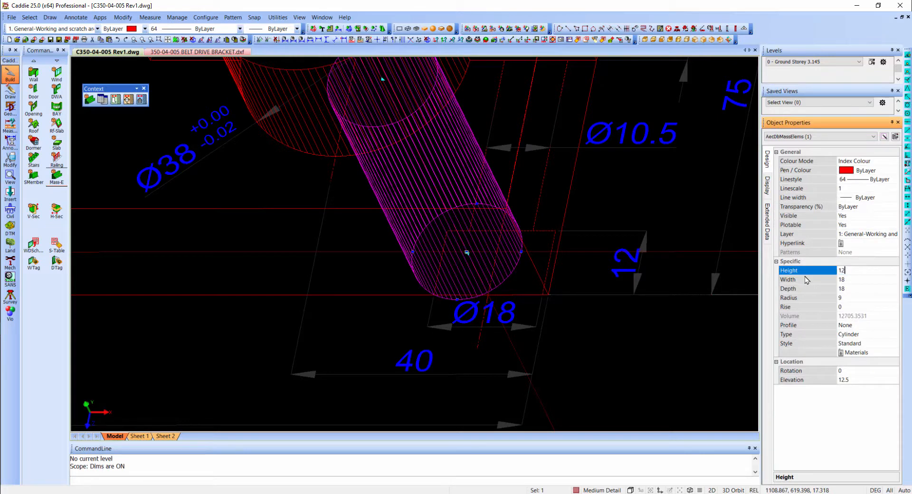
text(12)
key(Return)
key(Escape)
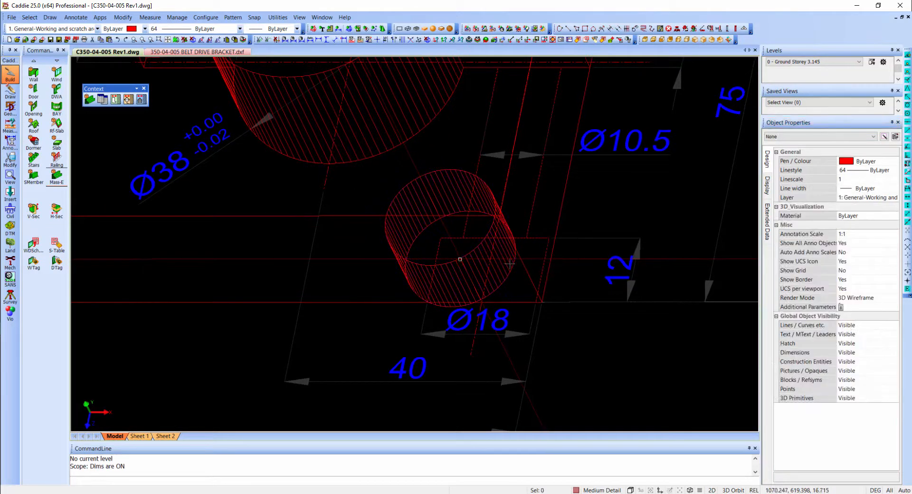
In flat shaded with wireframe display, 3D rotate the counterbore cylinder anti-clockwise about WCS X in 90° turns until it points into the block.
click(425, 29)
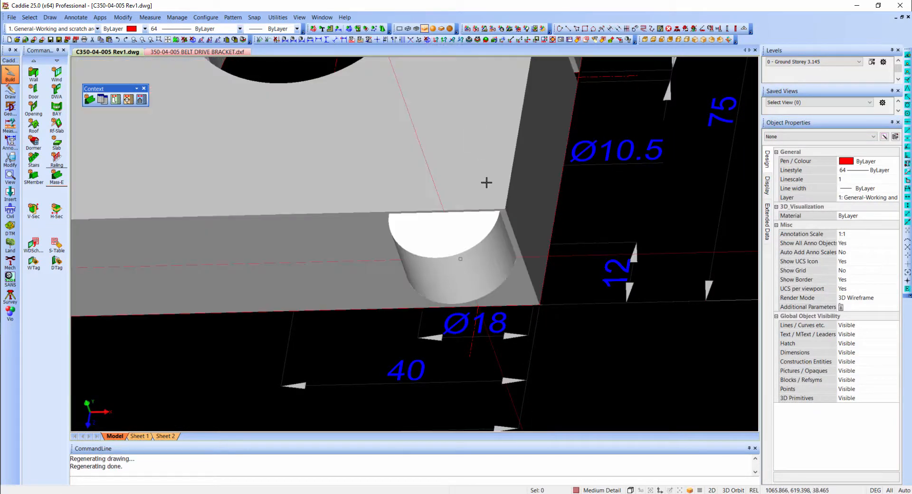
click(441, 29)
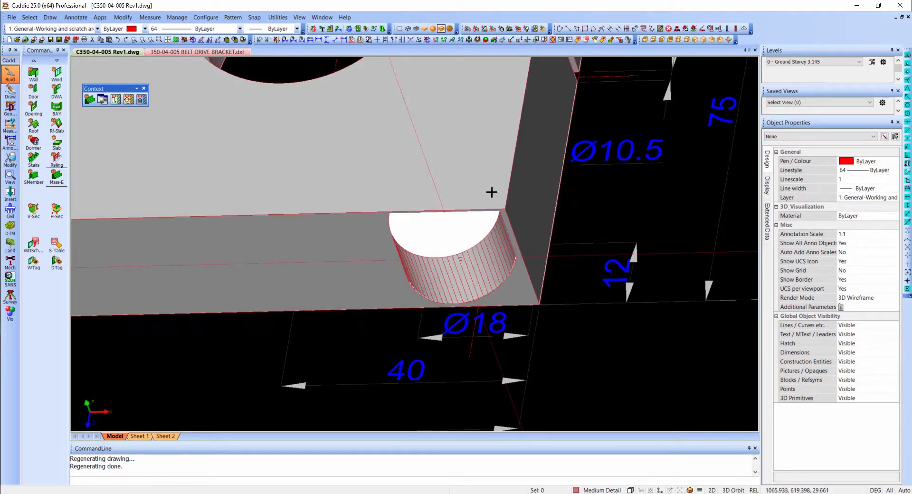
click(474, 236)
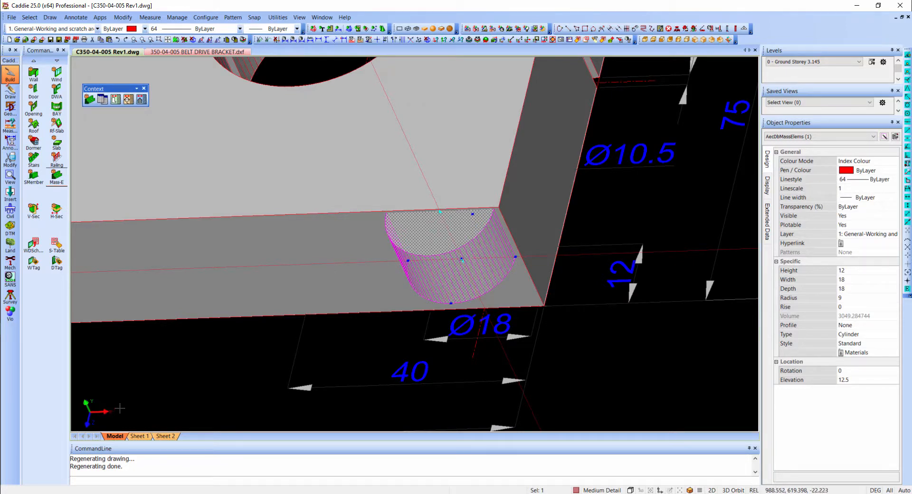
click(486, 41)
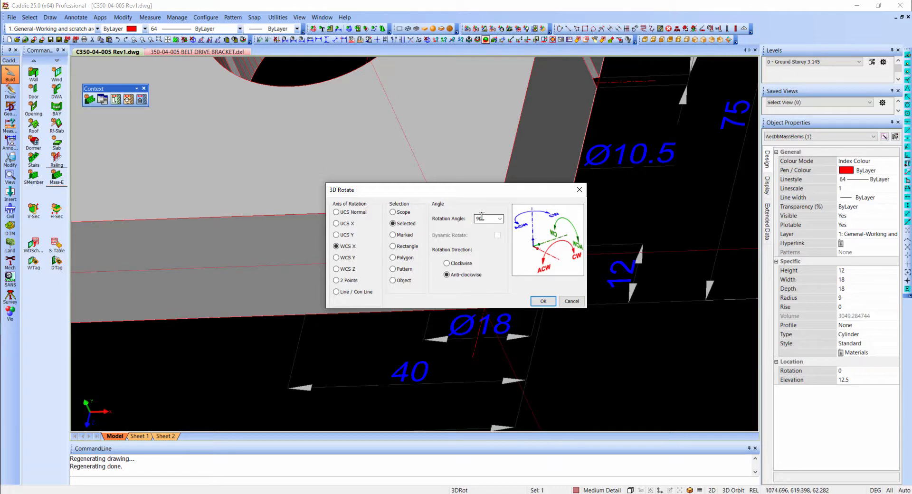
click(543, 301)
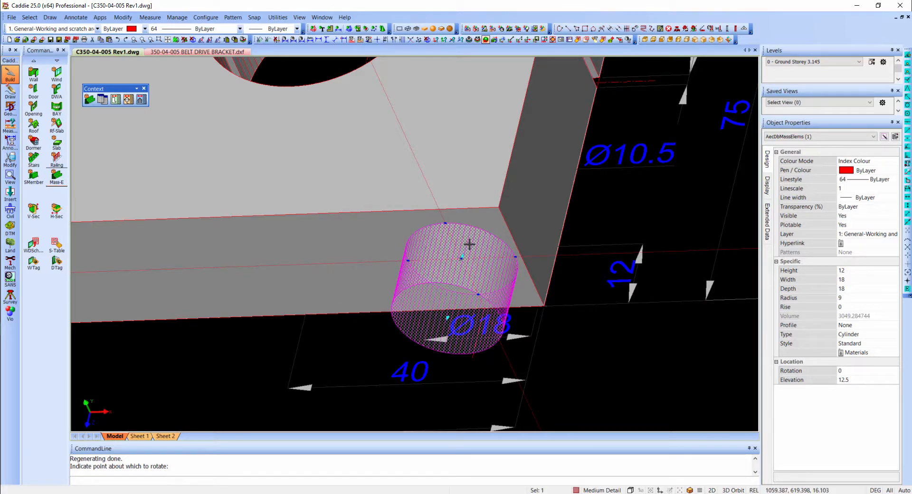
click(470, 244)
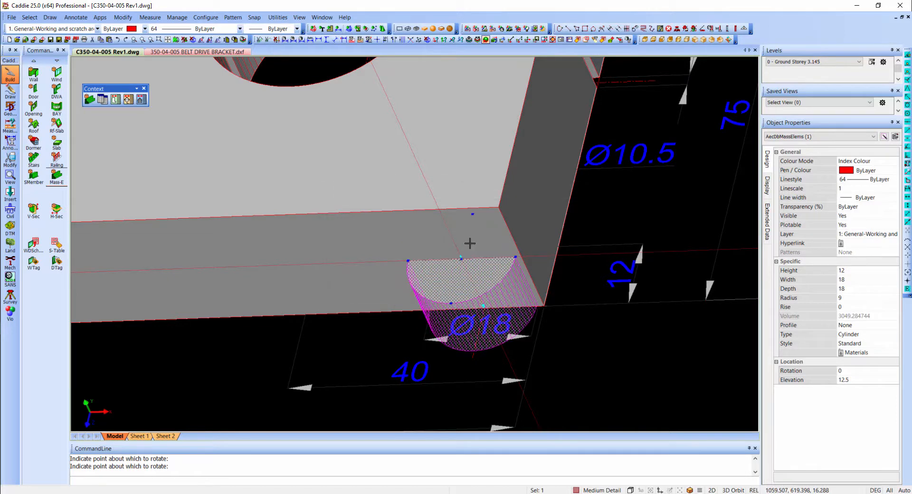
click(470, 243)
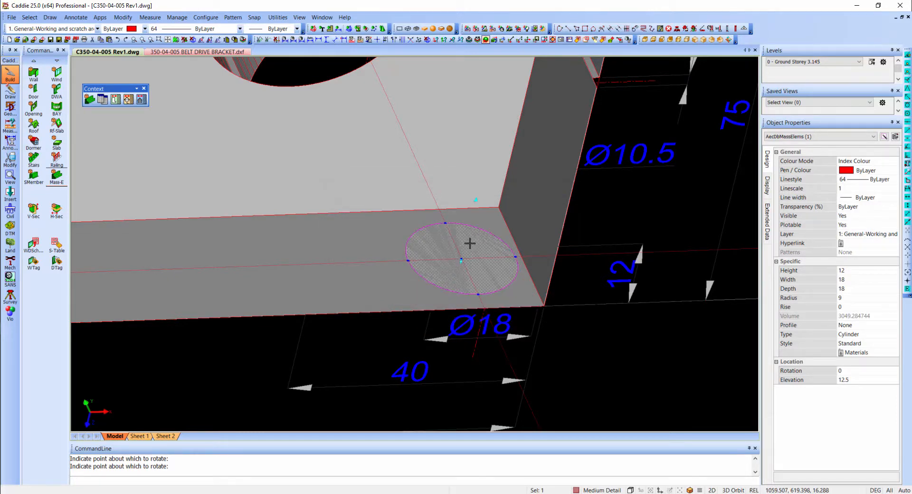
key(Escape)
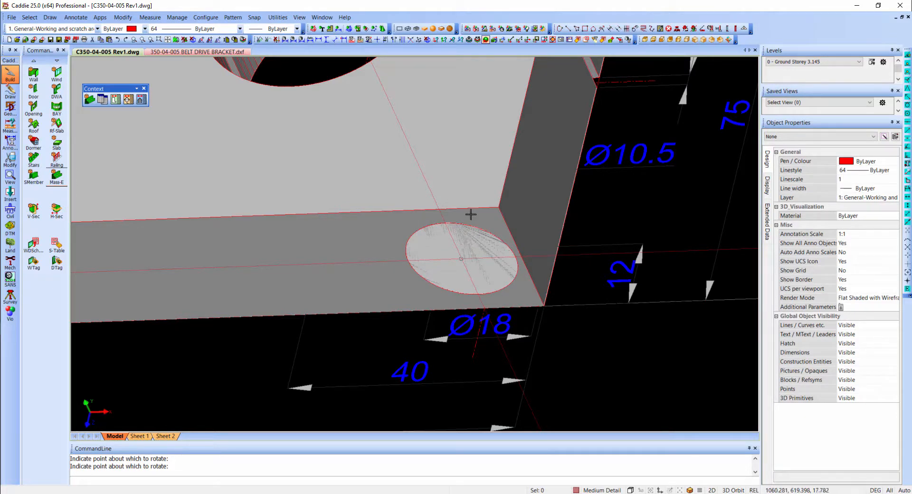
Subtract the counterbore cylinder from the wall's Unknown component as a cut-hole body modifier, deleting the mass element.
click(312, 164)
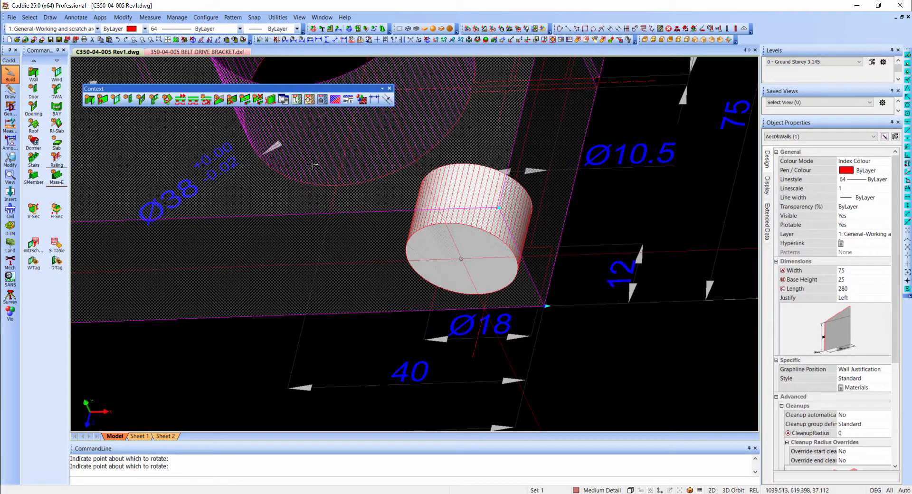
right_click(331, 179)
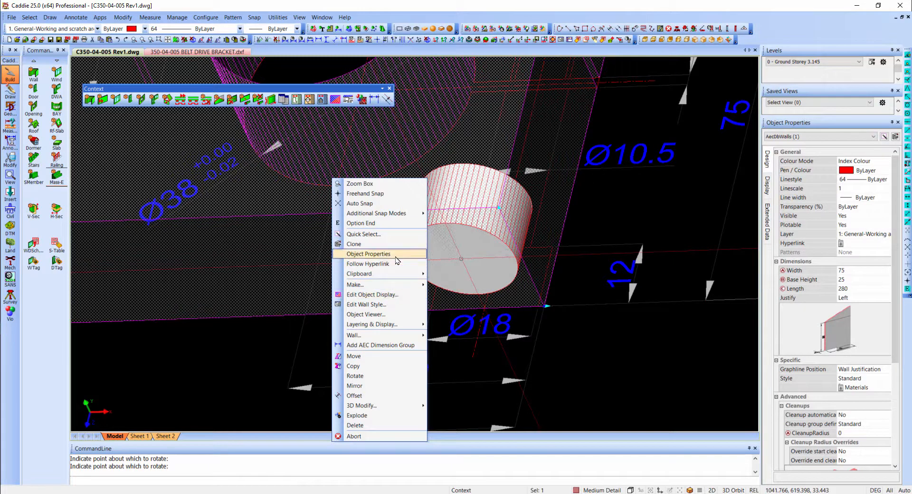
mouse_move(394, 337)
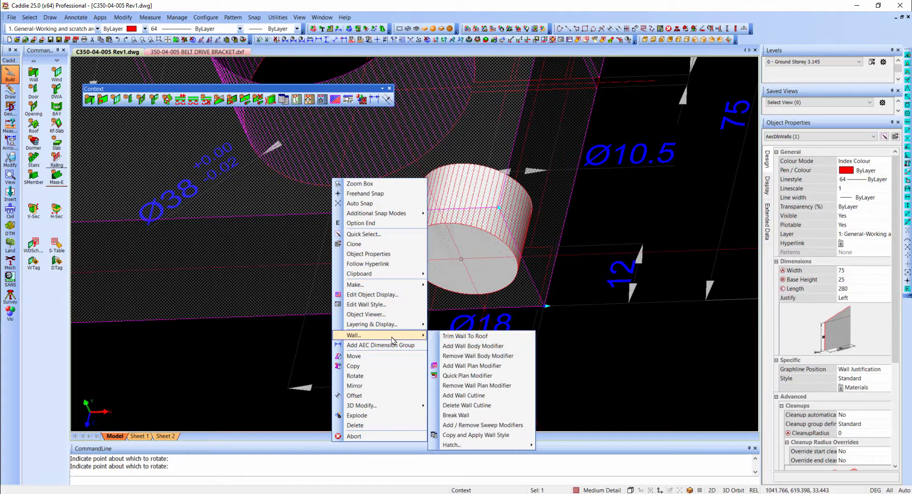
click(465, 345)
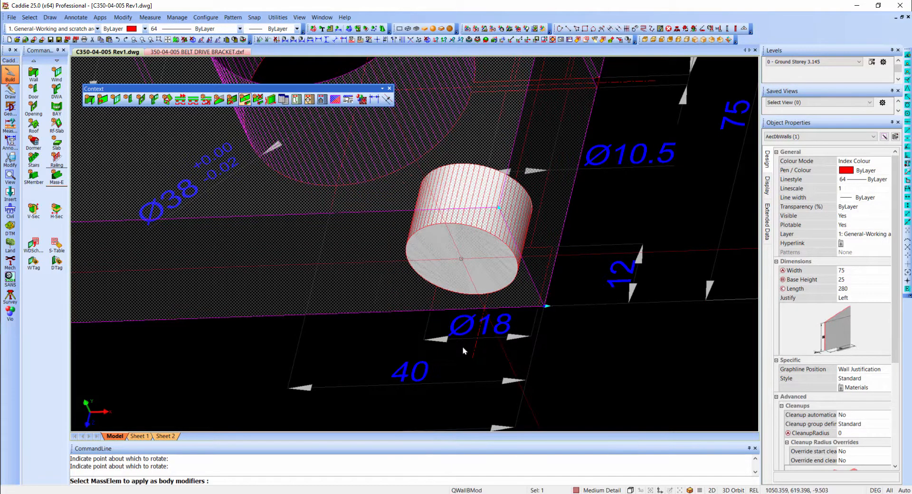
click(490, 242)
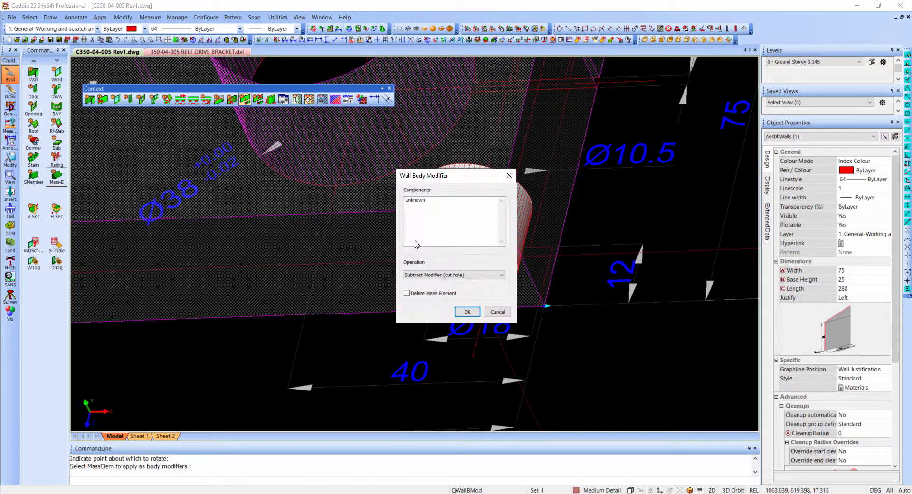
click(467, 312)
mouse_move(451, 325)
middle_down()
mouse_move(459, 206)
mouse_move(484, 204)
mouse_move(435, 266)
middle_up()
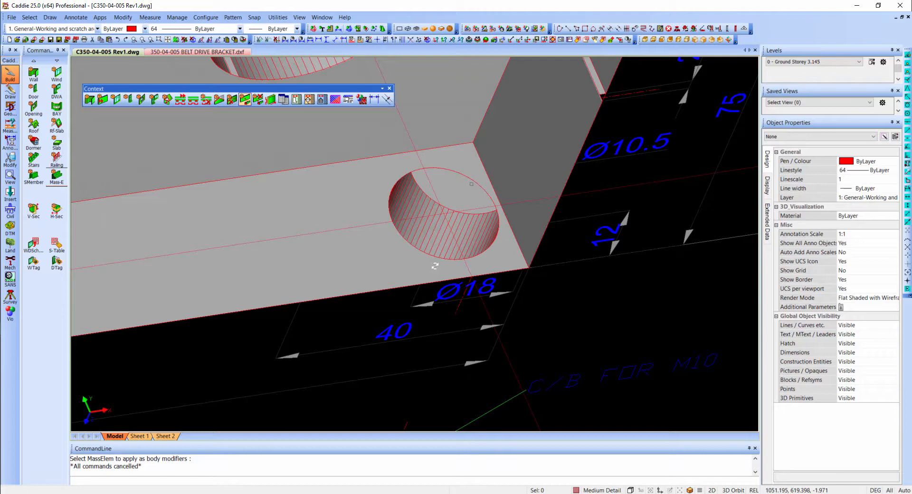
mouse_move(452, 251)
middle_down()
mouse_move(442, 259)
mouse_move(453, 282)
middle_up()
Highlight the four hidden lines marking the tapped M10 hole and the Ø10.5 clearance hole behind the counterbore.
scroll(453, 282, down, 5)
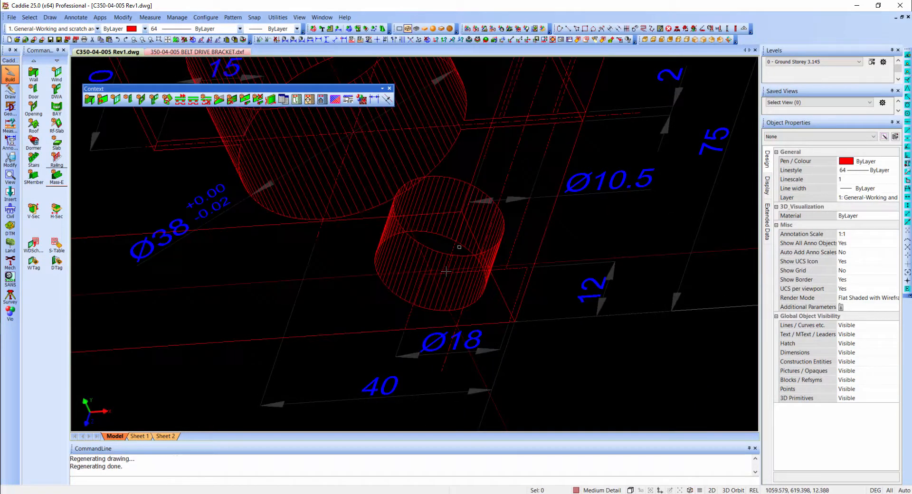
click(475, 162)
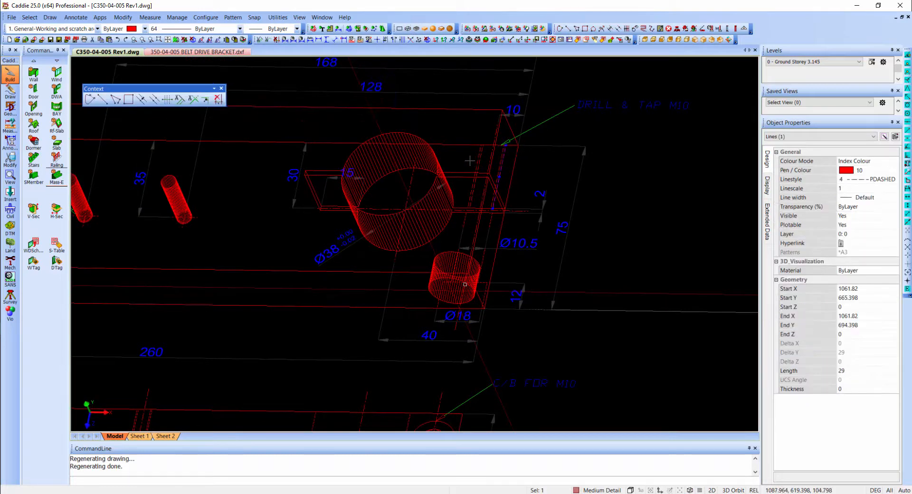
click(462, 235)
click(465, 223)
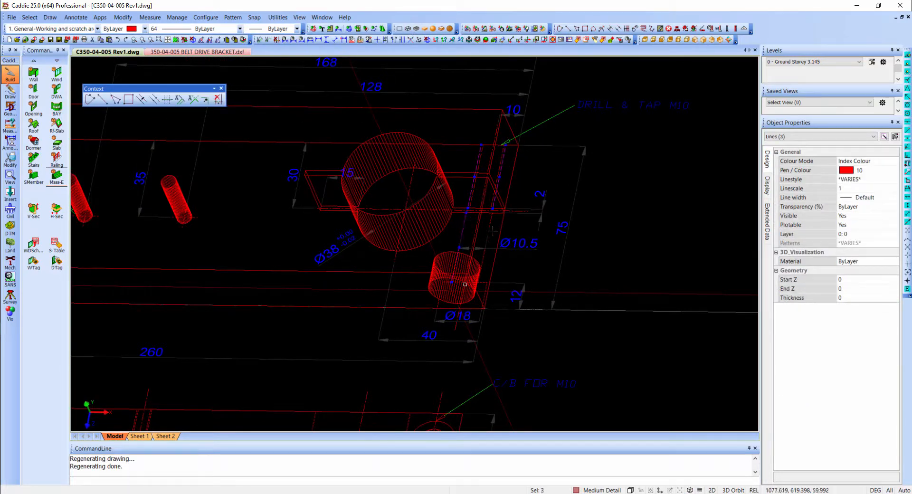
click(493, 246)
scroll(491, 248, up, 3)
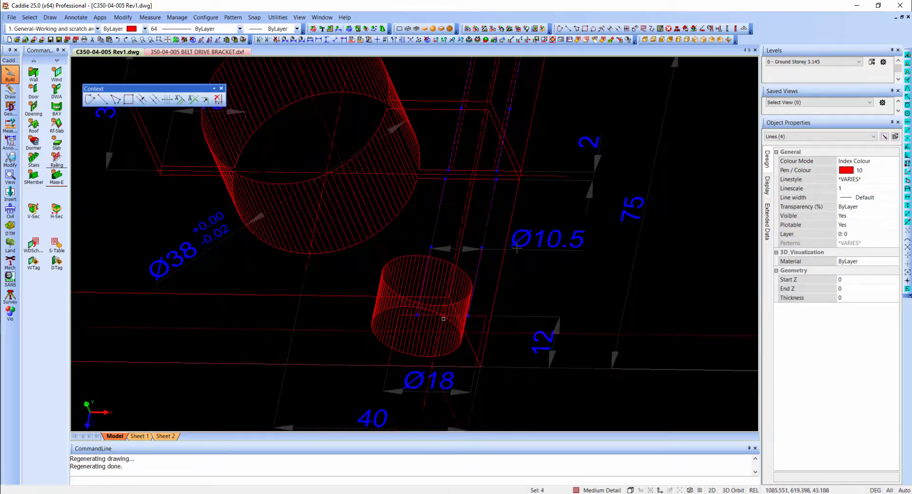
scroll(510, 247, down, 2)
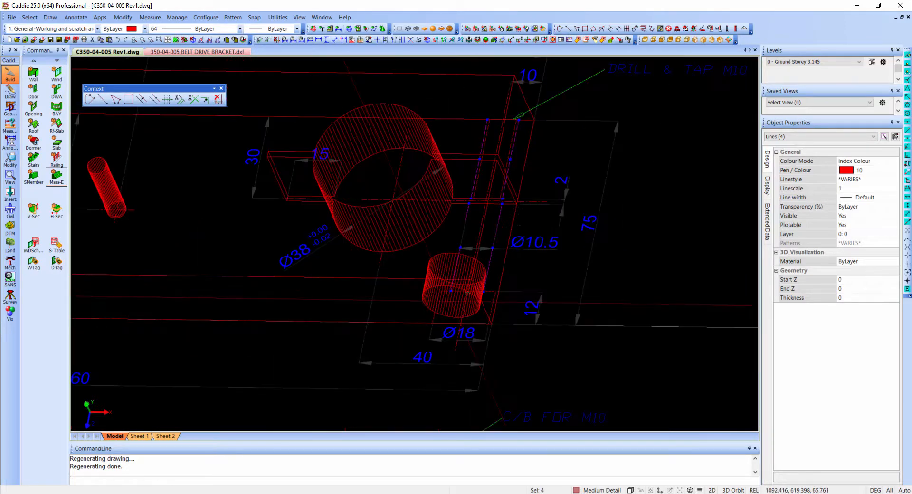
Measure the UCS X distance between the hidden lines of the drill and tap M10 hole at the block's far edge.
click(436, 39)
click(481, 152)
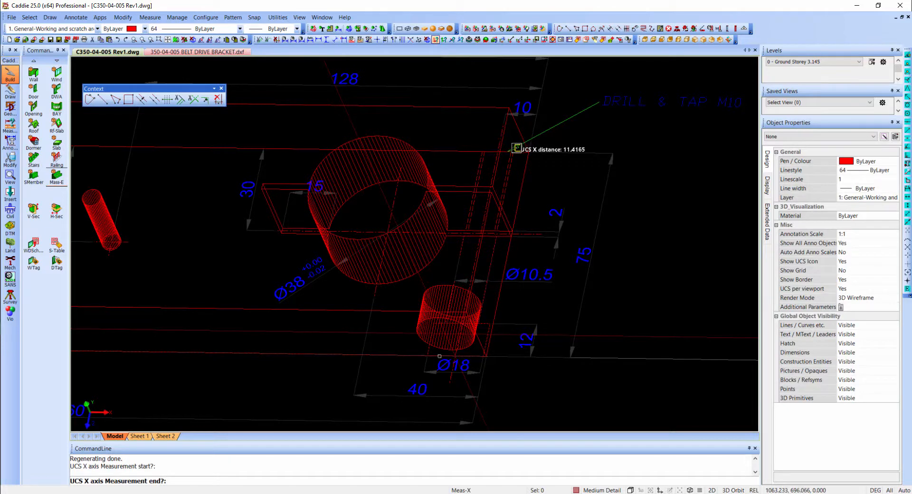
click(514, 153)
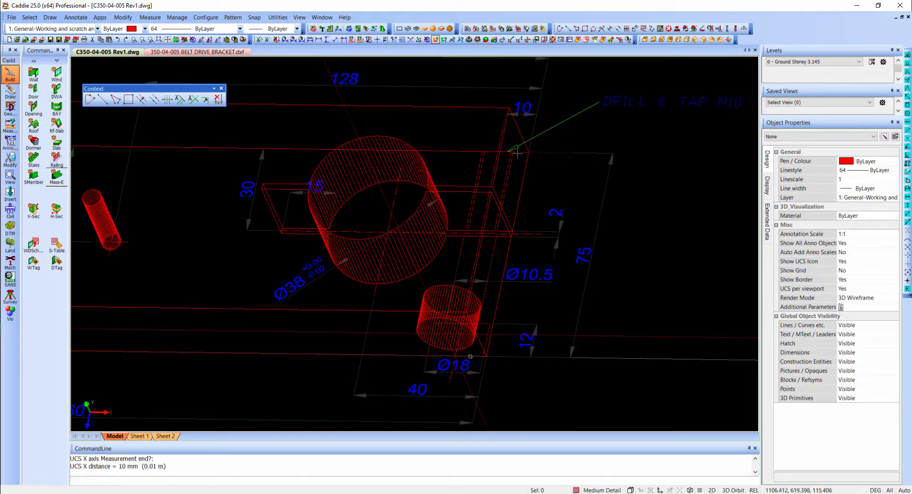
shift+middle_drag(503, 190, 489, 148)
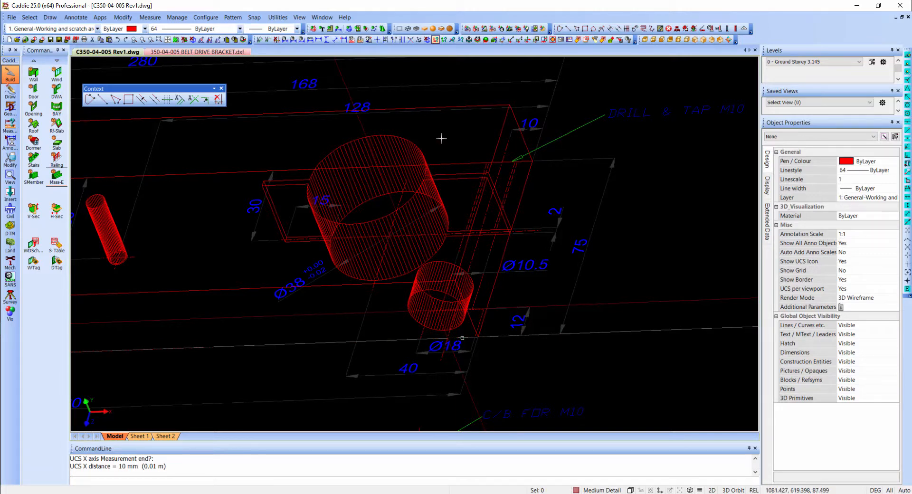
Place a cylinder mass element of radius 5 and height 75 at the counterbore's centre on the front face.
click(56, 176)
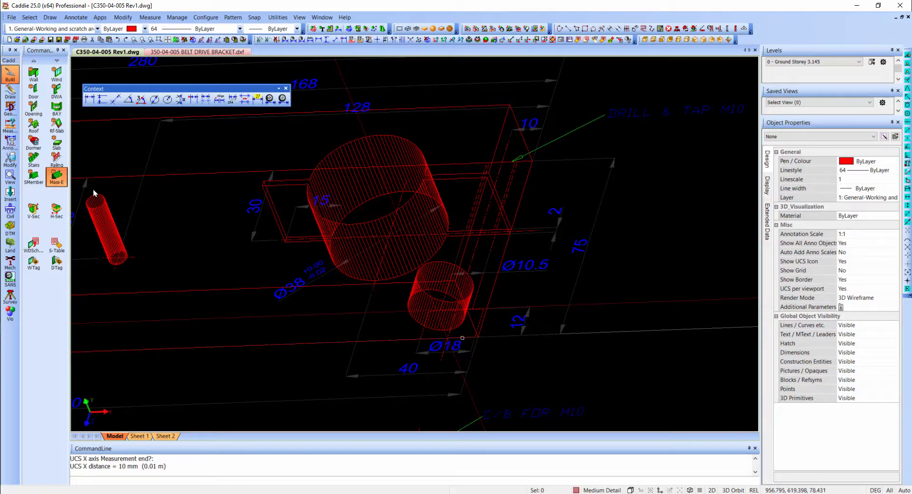
double_click(421, 252)
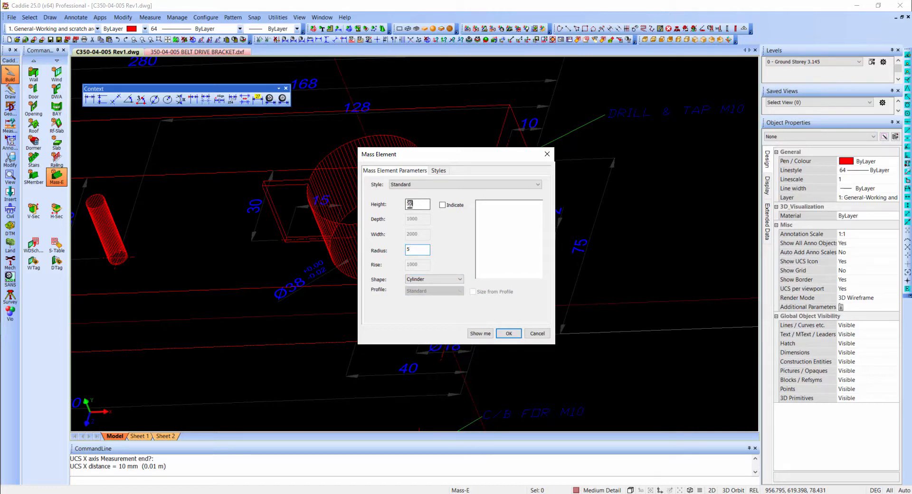
double_click(410, 204)
click(509, 334)
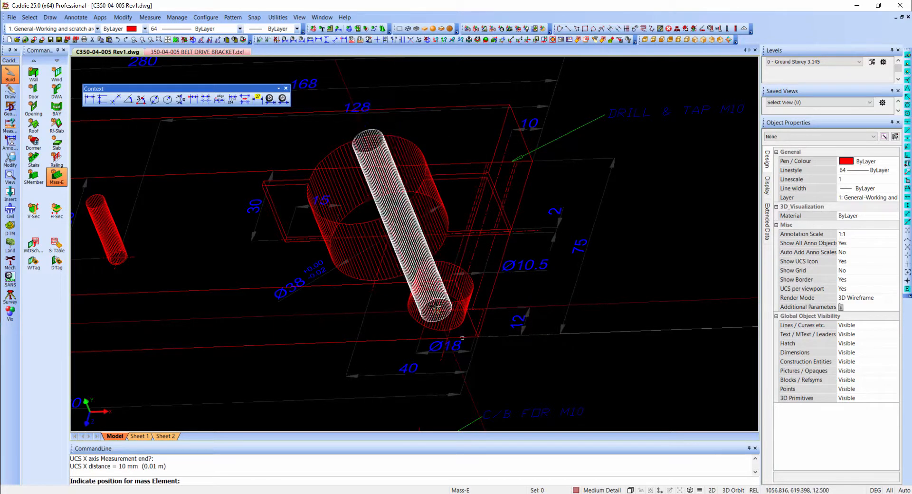
click(436, 307)
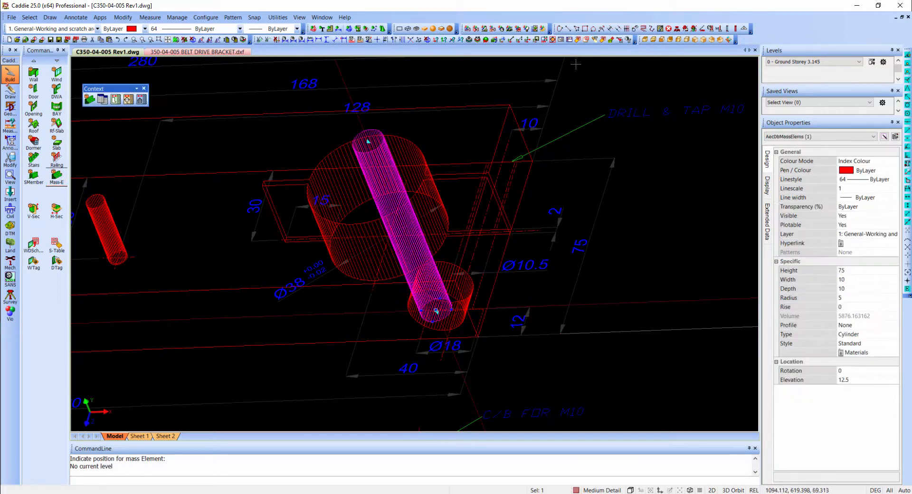
3D rotate the new cylinder 90° anti-clockwise about WCS X around its base point so it runs through the block.
click(486, 39)
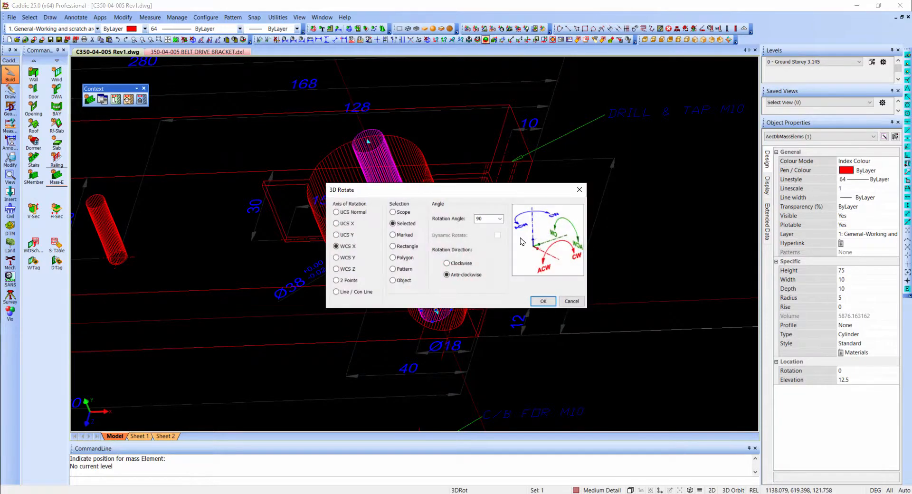
click(552, 303)
key(Return)
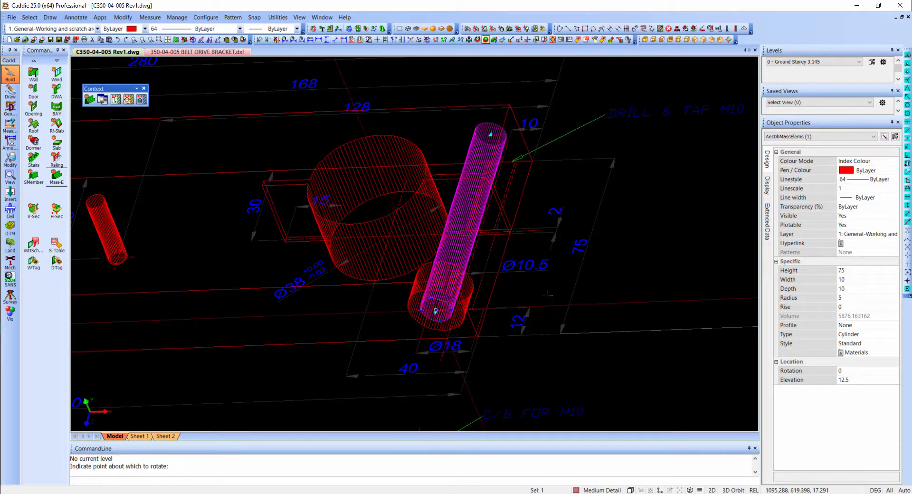
In flat shaded display, subtract the radius 5 cylinder from the wall's Unknown component as a cut-hole body modifier, deleting the mass element.
shift+middle_drag(495, 346, 458, 297)
drag(426, 353, 524, 279)
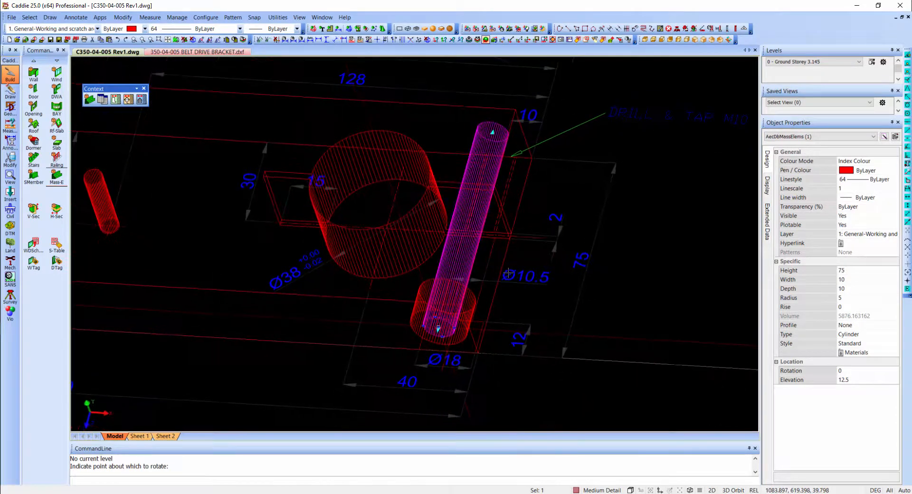
click(424, 28)
click(369, 264)
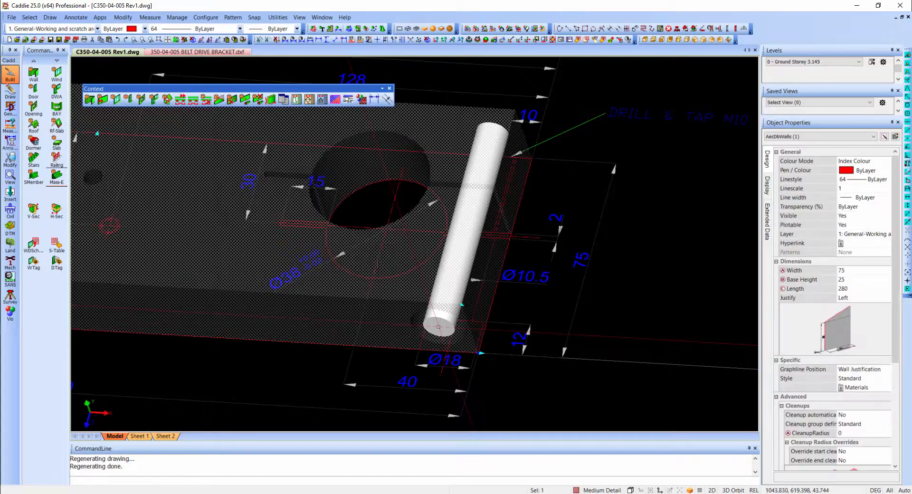
right_click(376, 263)
mouse_move(430, 158)
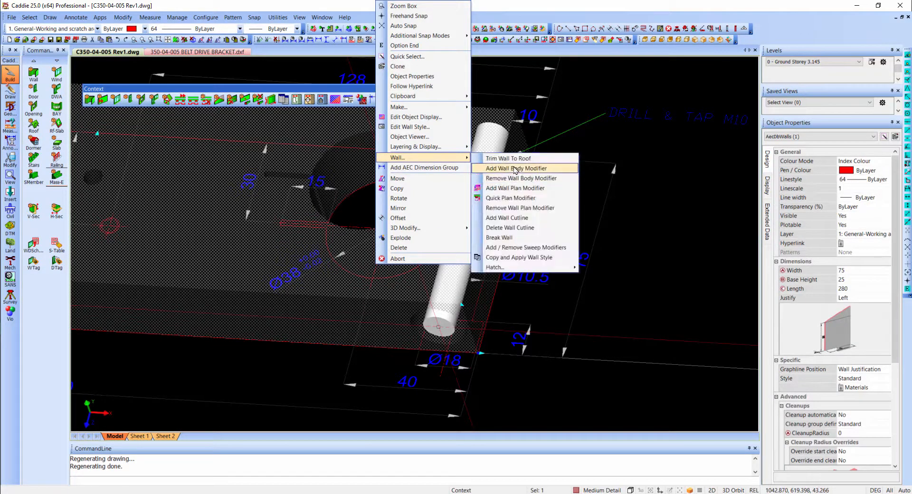
click(513, 168)
click(430, 317)
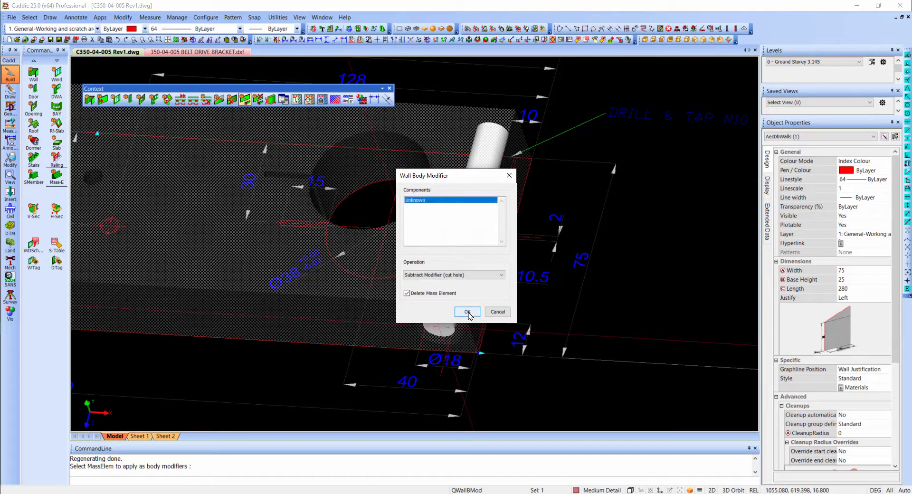
click(467, 312)
Examine the drilled hole where it crosses the clamp slot and check the counterbored end of the bracket.
shift+middle_drag(471, 300, 475, 210)
scroll(475, 210, up, 5)
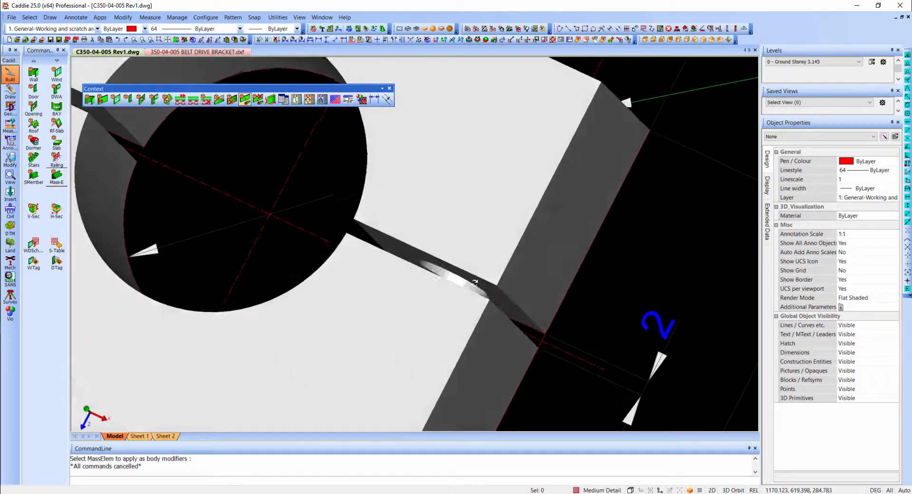
shift+middle_drag(475, 283, 489, 327)
scroll(521, 168, down, 6)
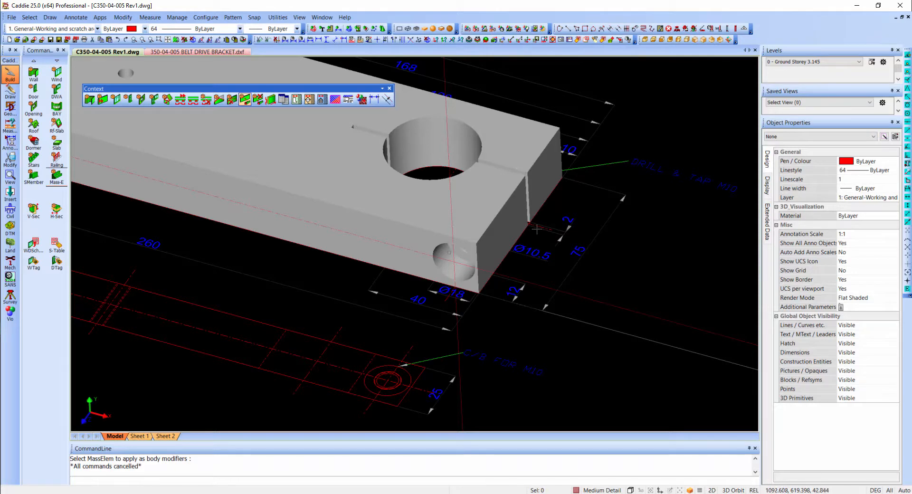
scroll(538, 230, down, 3)
scroll(539, 230, up, 1)
scroll(538, 230, down, 1)
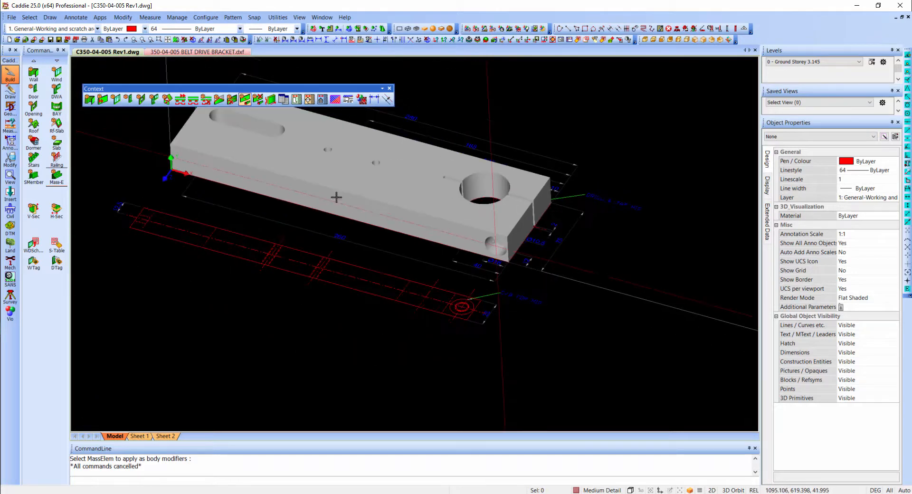
In wireframe display, measure the UCS Y distance between the hidden lines of the Drill Ø8 hole at the slotted end.
middle_drag(307, 202, 371, 243)
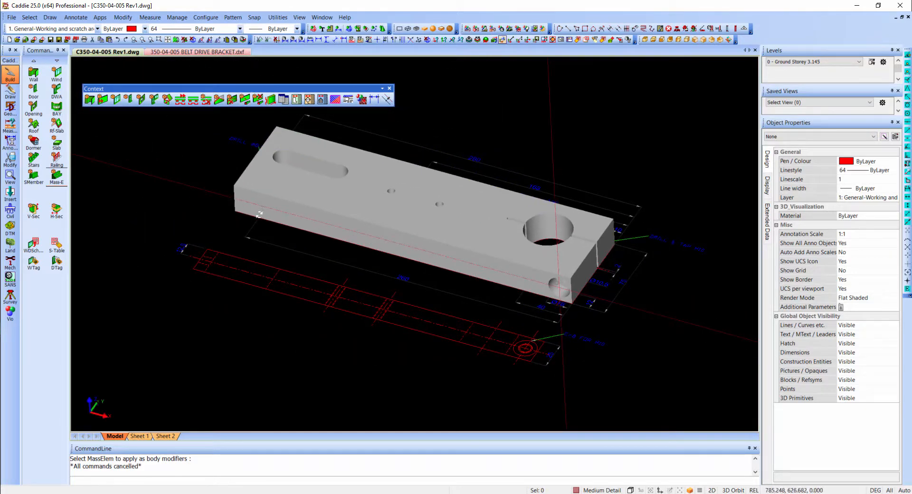
middle_drag(259, 216, 342, 281)
scroll(342, 281, up, 2)
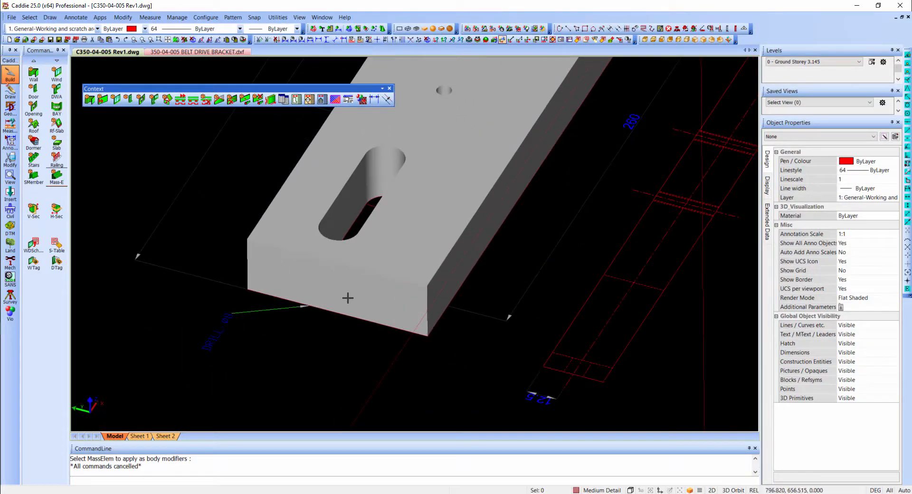
click(407, 29)
scroll(342, 278, up, 3)
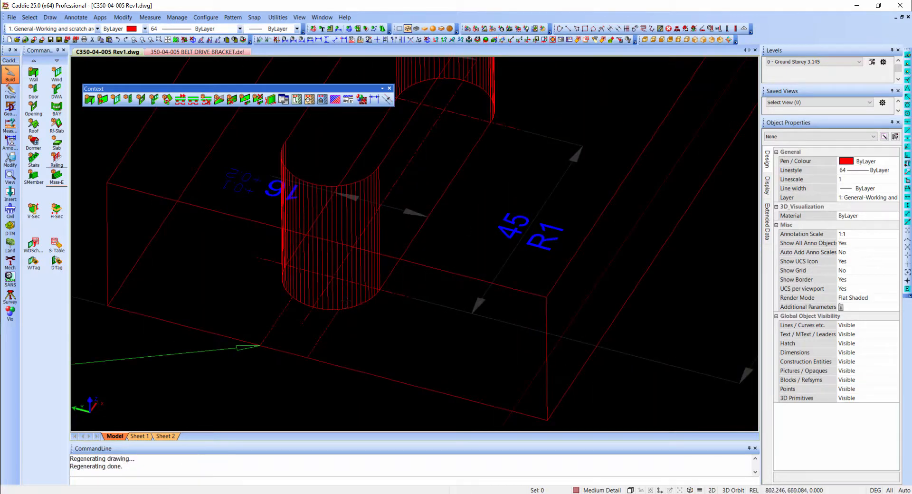
click(444, 39)
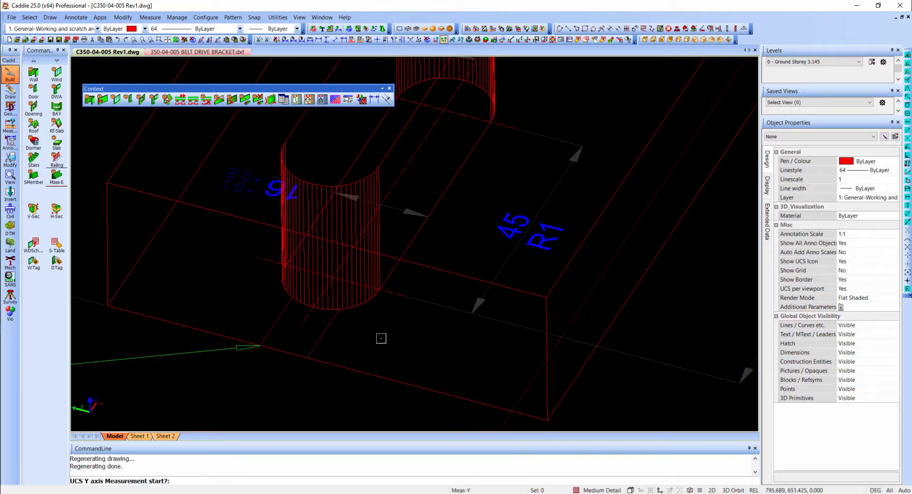
click(259, 345)
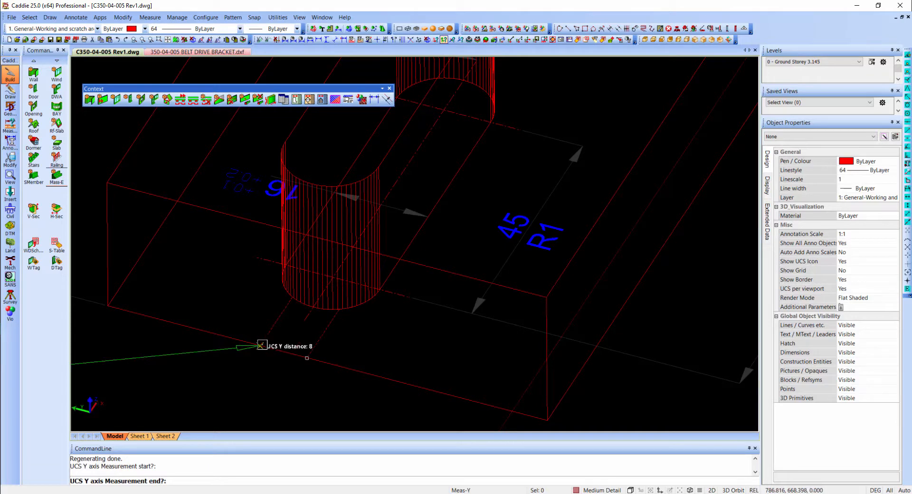
click(365, 341)
key(Escape)
scroll(376, 310, down, 2)
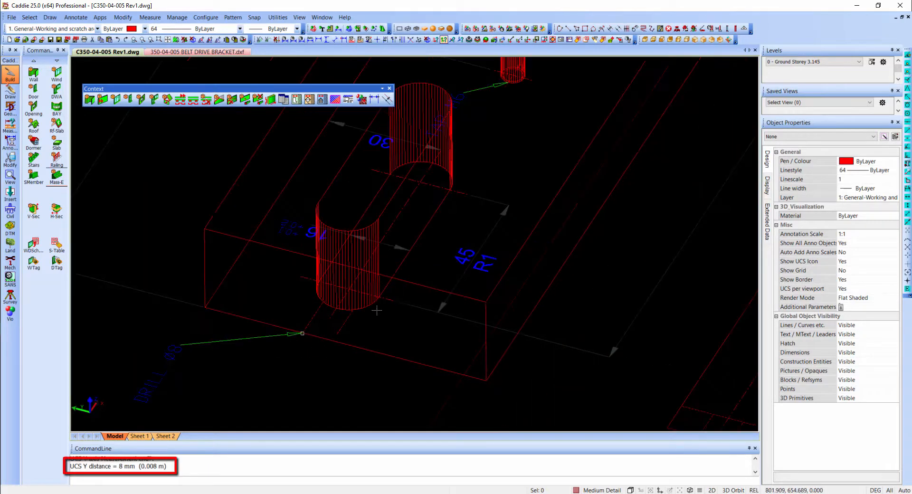
Set a vertical two-point UCS on the slotted end face, with its origin at a bottom corner and X along the bottom edge.
shift+middle_drag(370, 323, 381, 281)
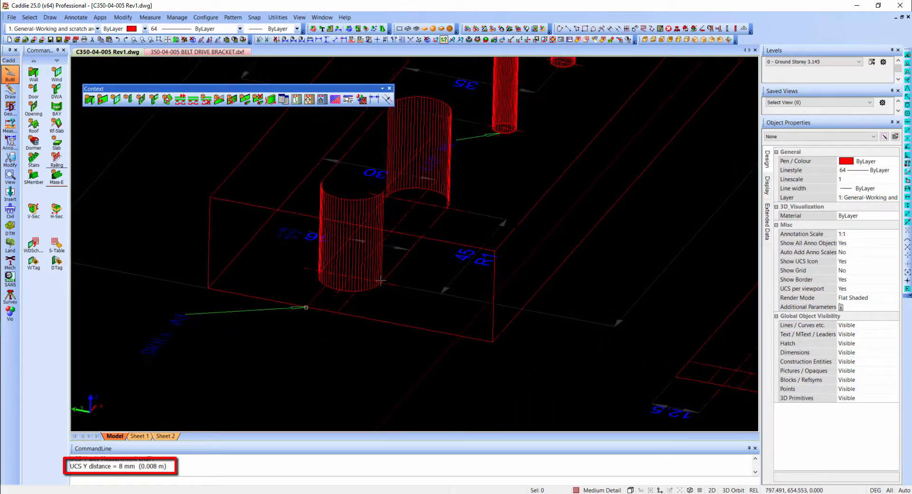
middle_drag(590, 365, 431, 331)
shift+middle_drag(623, 339, 568, 350)
scroll(426, 325, down, 2)
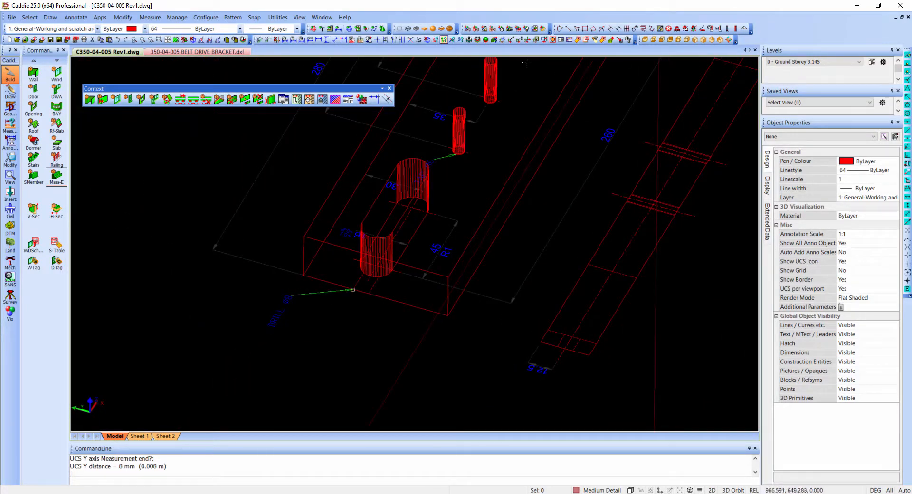
click(512, 41)
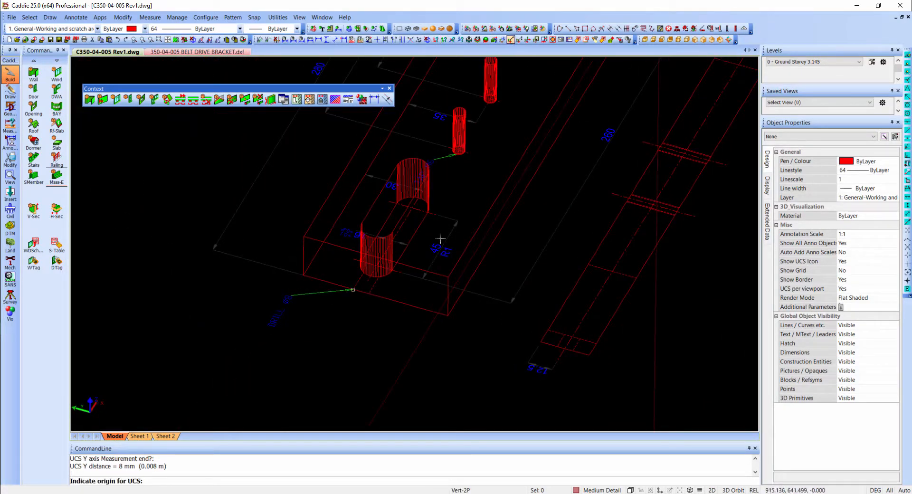
click(305, 275)
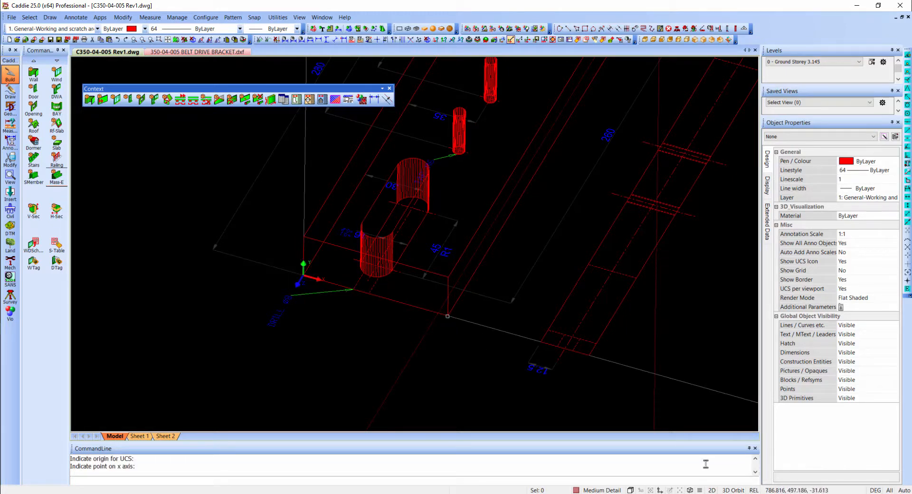
Add a vertical construction line through the Ø8 hole's centre and a horizontal one at mid-height of the end face.
key(v)
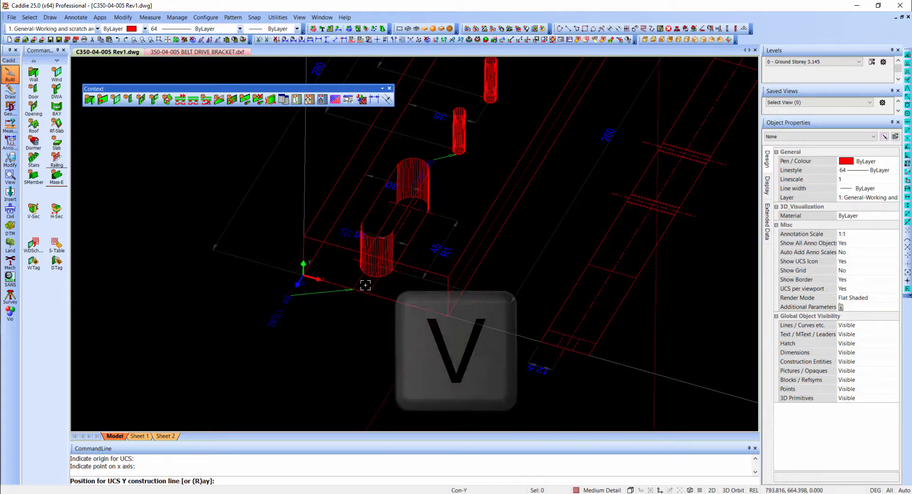
scroll(366, 283, up, 4)
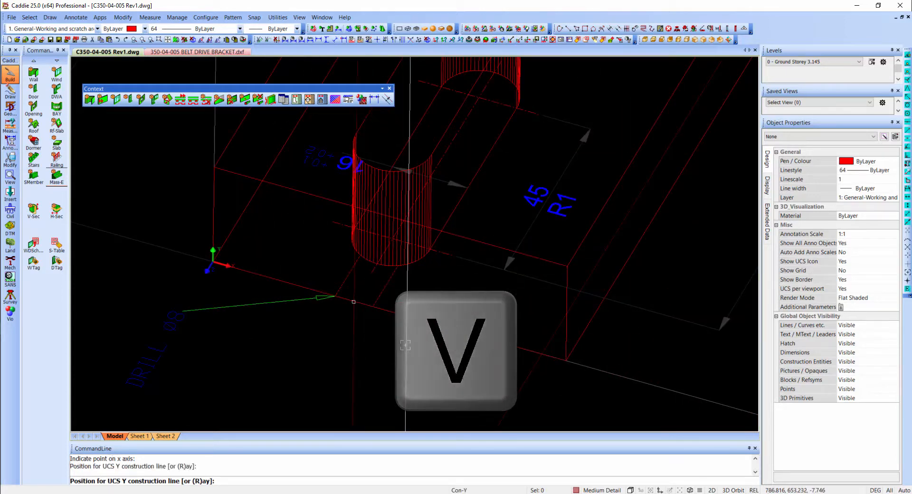
key(h)
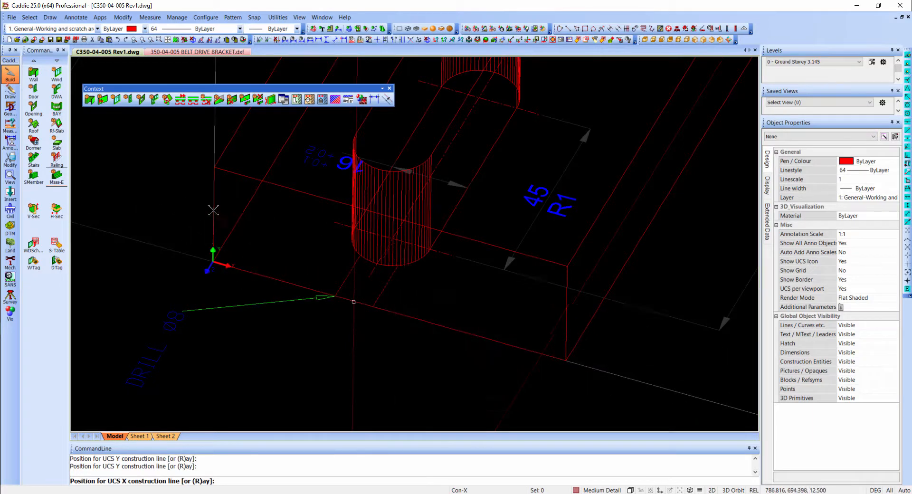
key(Escape)
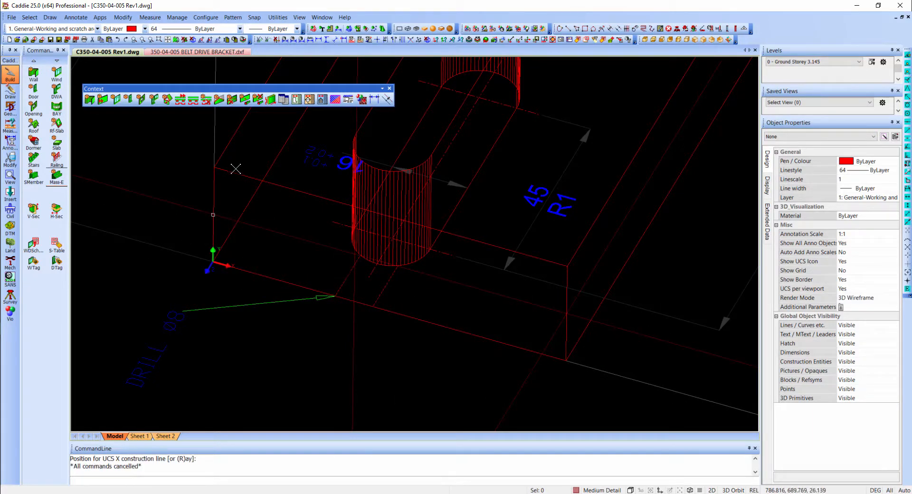
Measure the UCS Z distance from the slotted end face's bottom edge to the end of the Ø8 hole's hidden line.
click(56, 175)
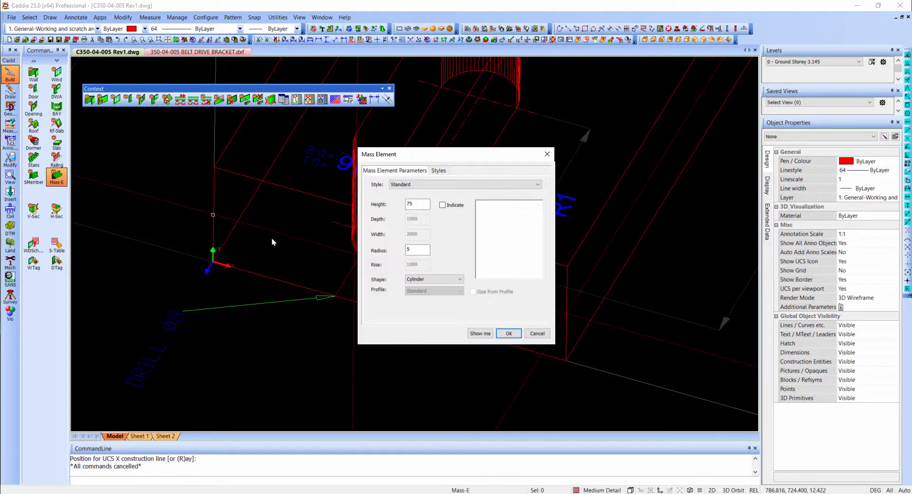
key(Escape)
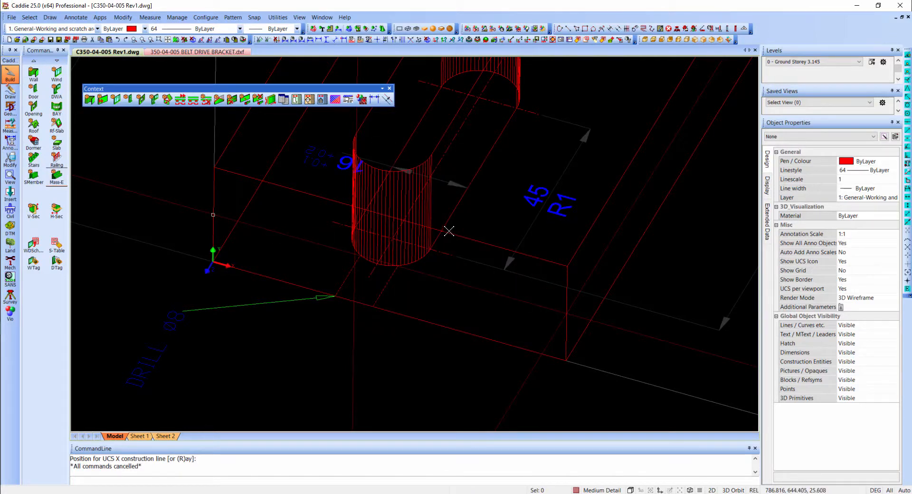
click(460, 39)
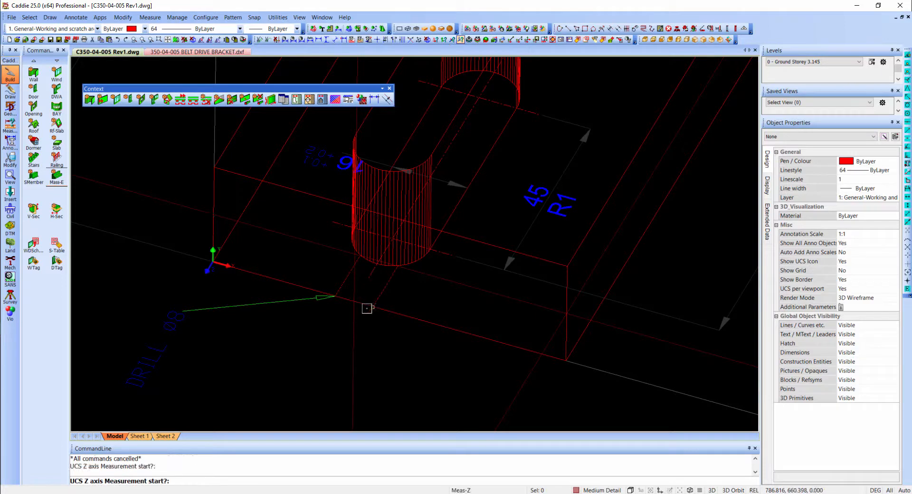
click(373, 307)
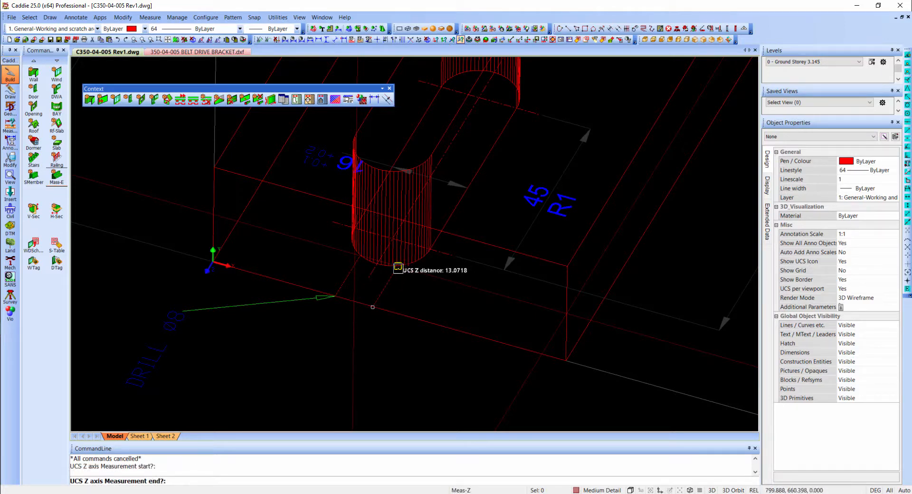
scroll(398, 268, up, 3)
click(398, 263)
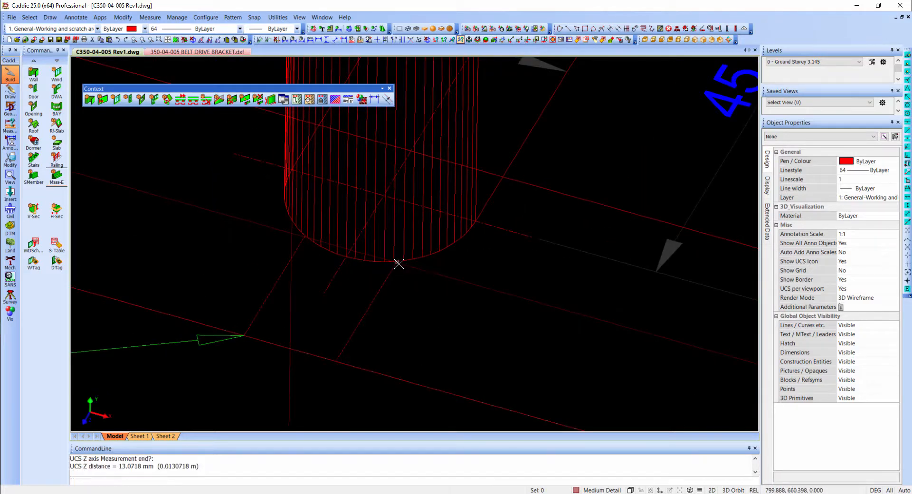
scroll(399, 265, down, 5)
scroll(373, 216, up, 3)
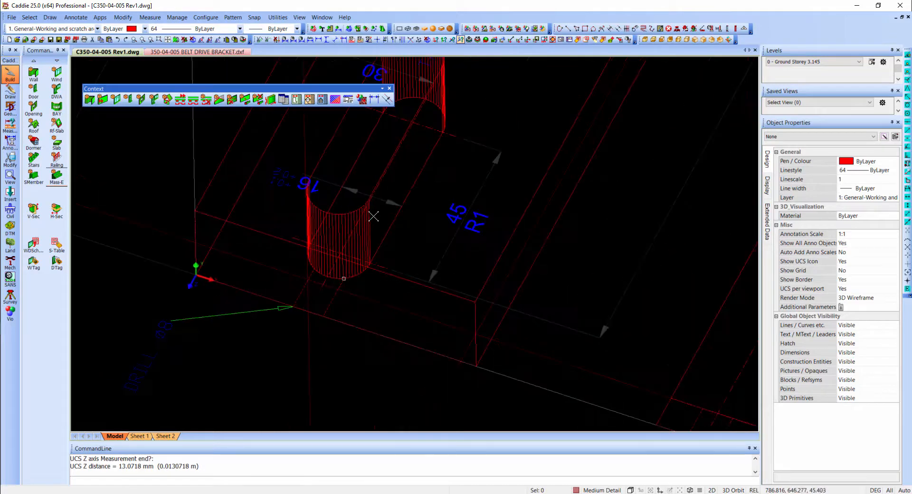
Place a cylinder mass element with height 15 and radius 4 where the construction lines cross on the slotted end face.
click(56, 176)
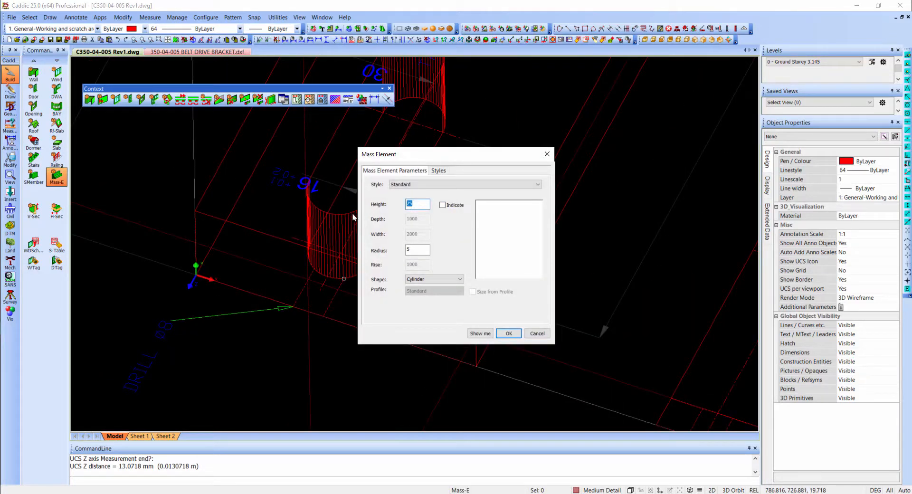
double_click(420, 250)
text(4)
click(509, 333)
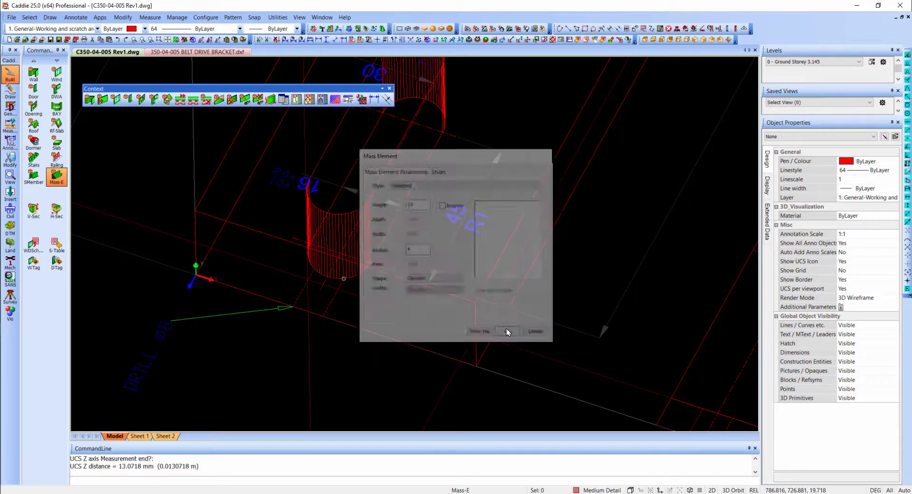
click(308, 281)
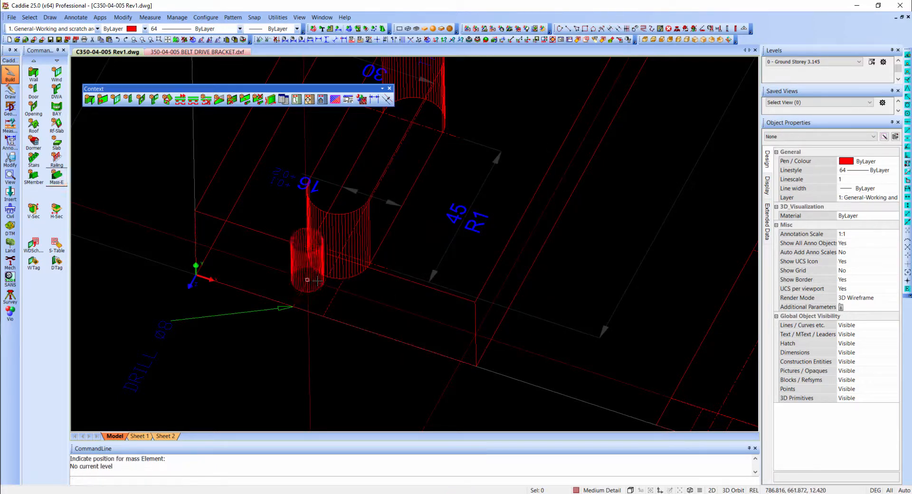
3D-rotate the new cylinder 90° clockwise about the UCS X axis so that it runs into the bracket's end.
click(318, 262)
right_click(318, 262)
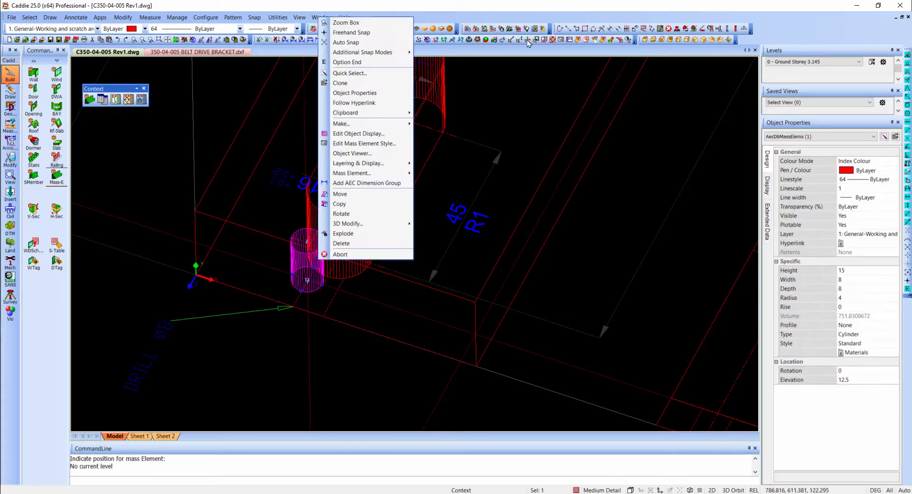
click(494, 42)
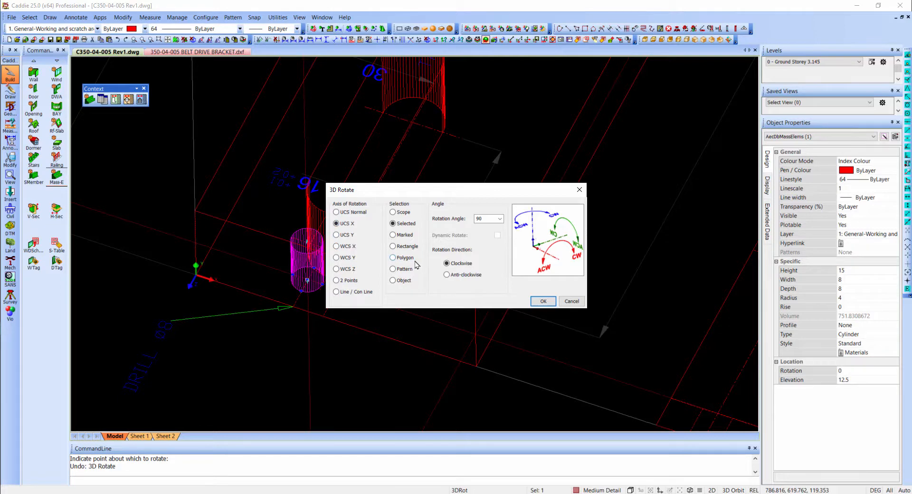
click(545, 301)
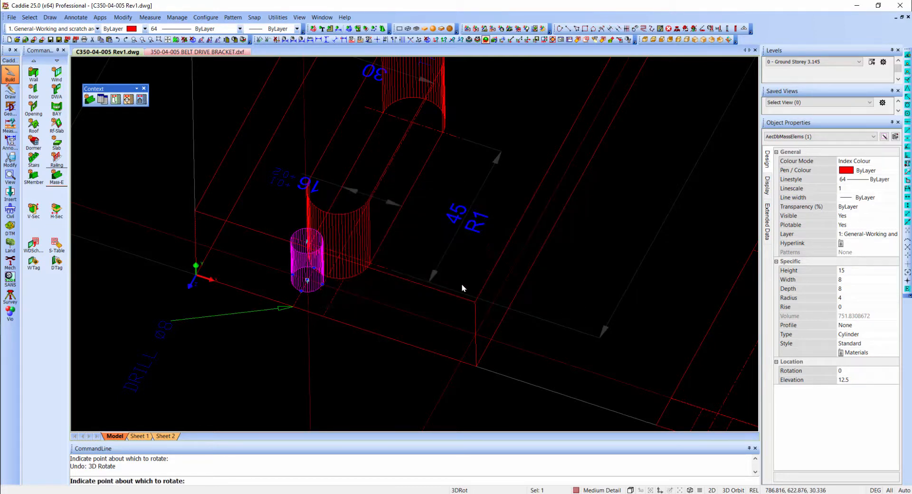
click(462, 287)
key(Escape)
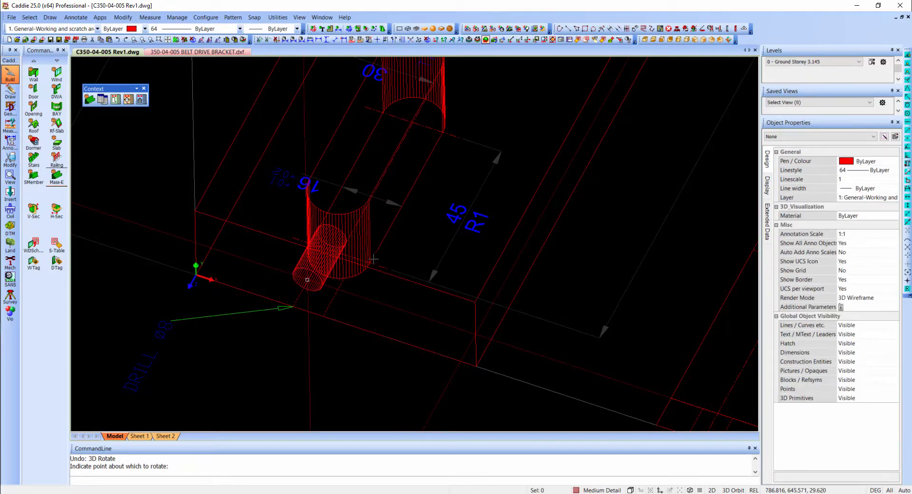
In shaded display, subtract the cylinder from the bracket with a wall body modifier, deleting the mass element, to cut the Ø8 end hole.
shift+middle_drag(373, 258, 415, 188)
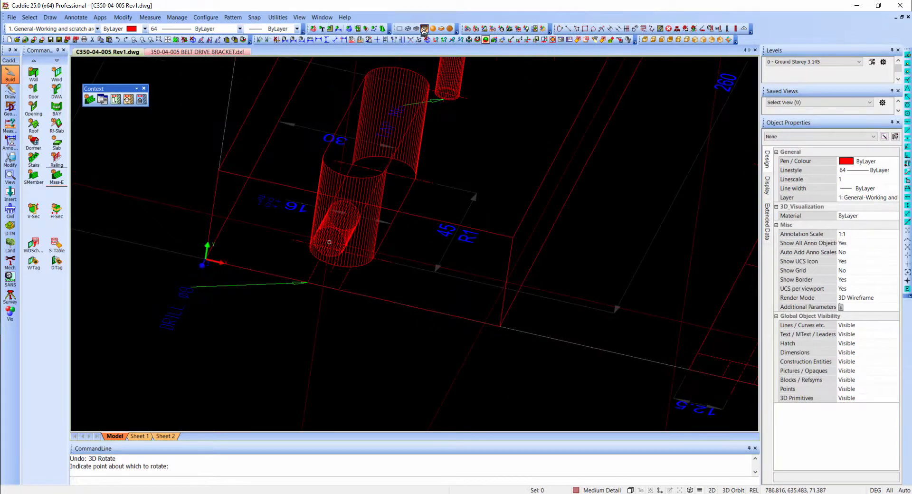
mouse_move(404, 157)
shift+middle_down()
mouse_move(305, 199)
mouse_move(260, 348)
mouse_move(229, 414)
mouse_move(469, 236)
mouse_move(465, 246)
shift+middle_up()
click(261, 176)
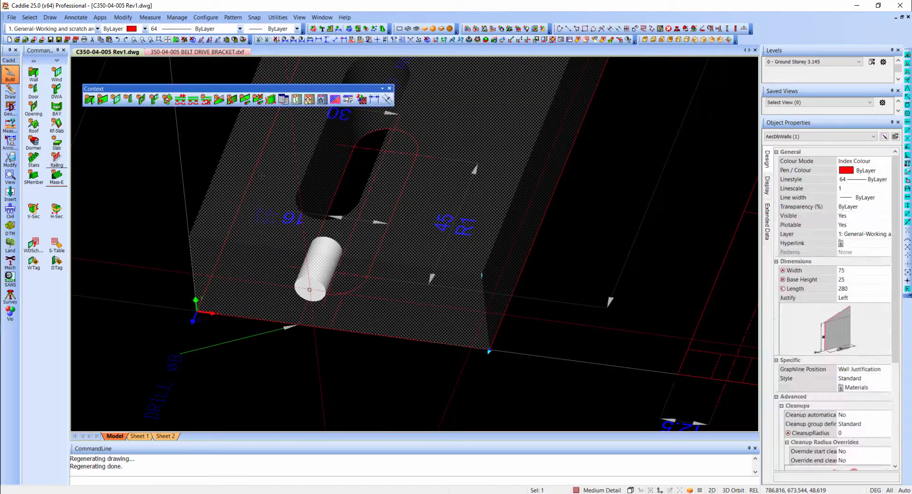
right_click(262, 176)
mouse_move(323, 334)
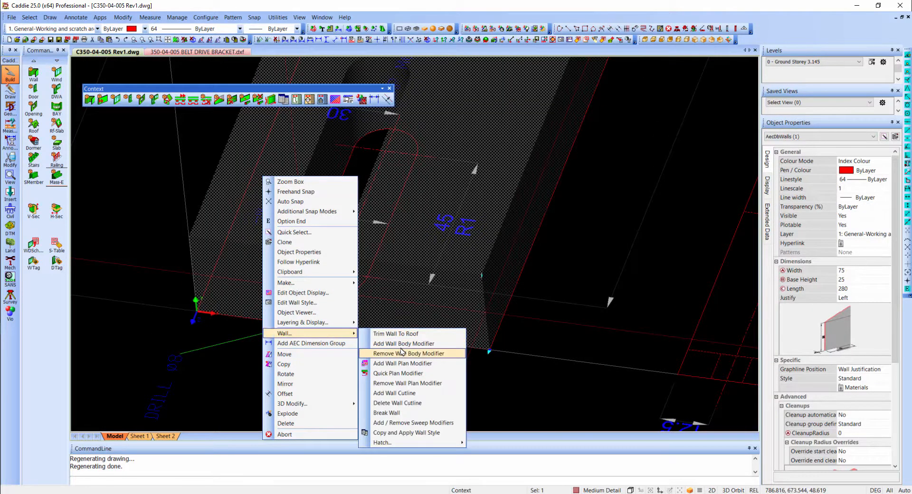
click(402, 353)
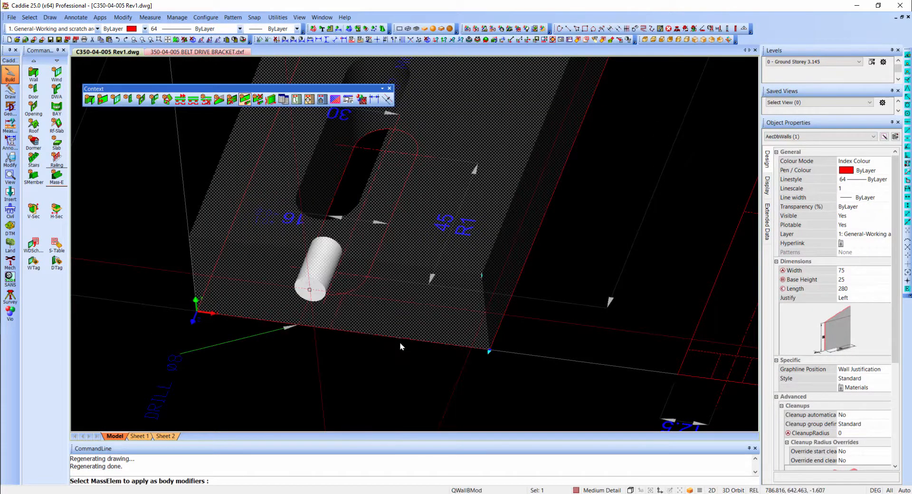
click(300, 287)
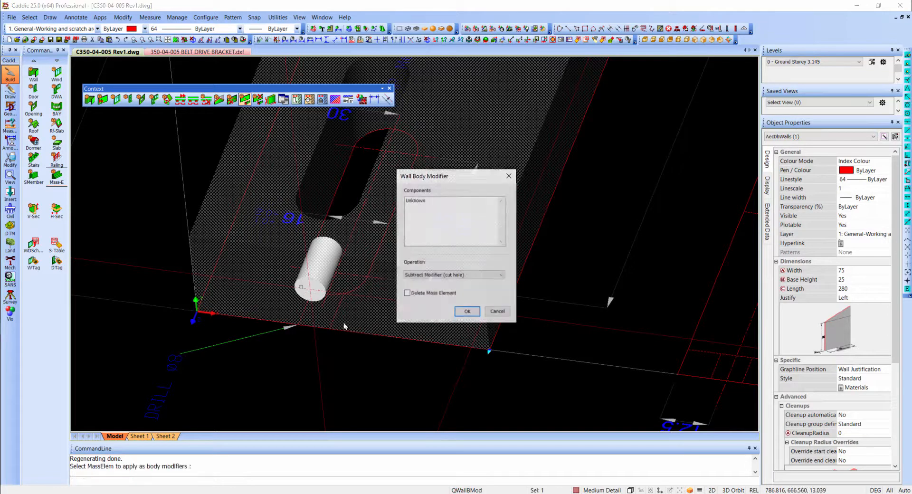
click(424, 201)
click(467, 311)
key(Escape)
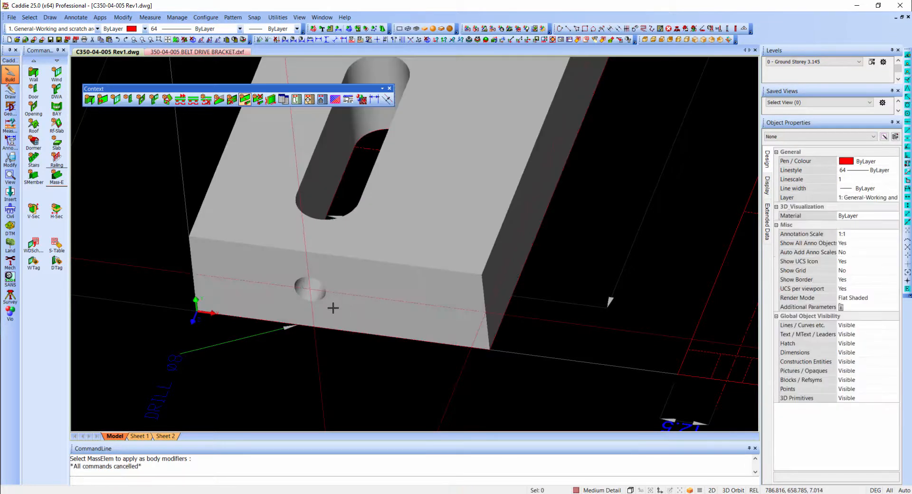
Inspect the Ø8 end hole, reset the UCS to world and show the whole bracket.
middle_drag(333, 308, 329, 227)
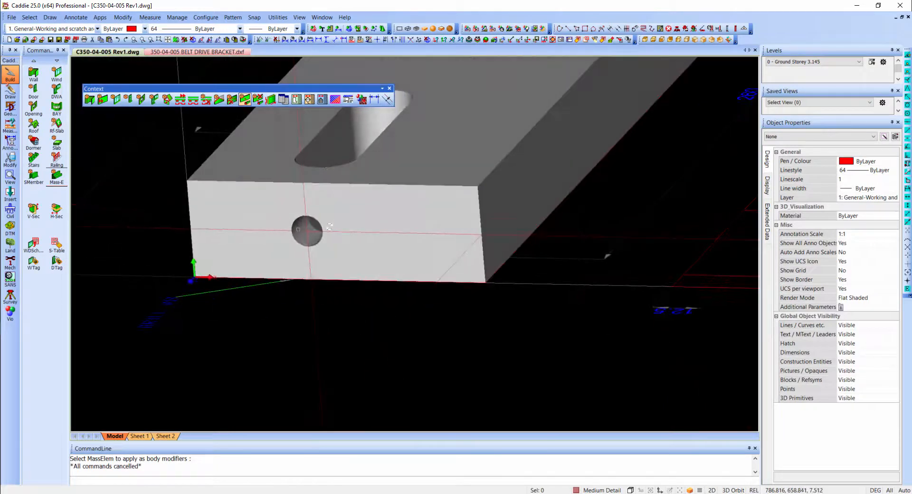
key(w)
scroll(332, 242, down, 4)
mouse_move(570, 146)
middle_down()
mouse_move(450, 249)
mouse_move(505, 263)
mouse_move(455, 335)
mouse_move(465, 297)
middle_up()
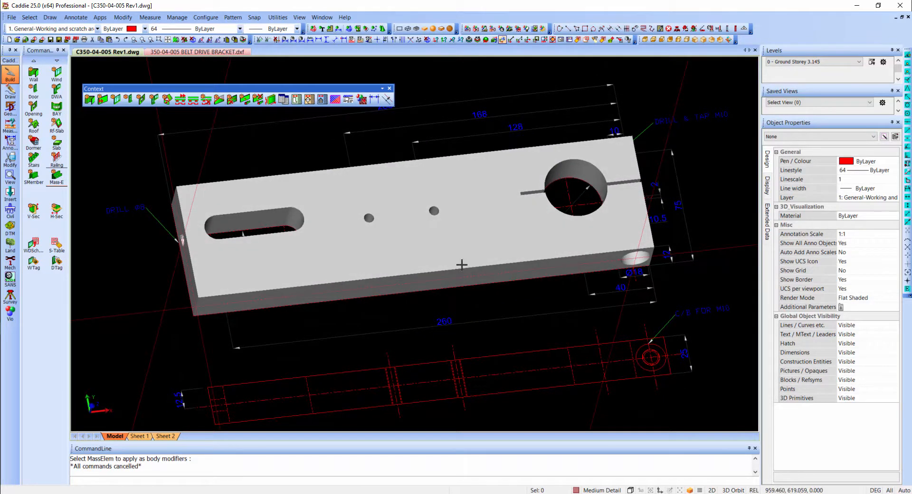